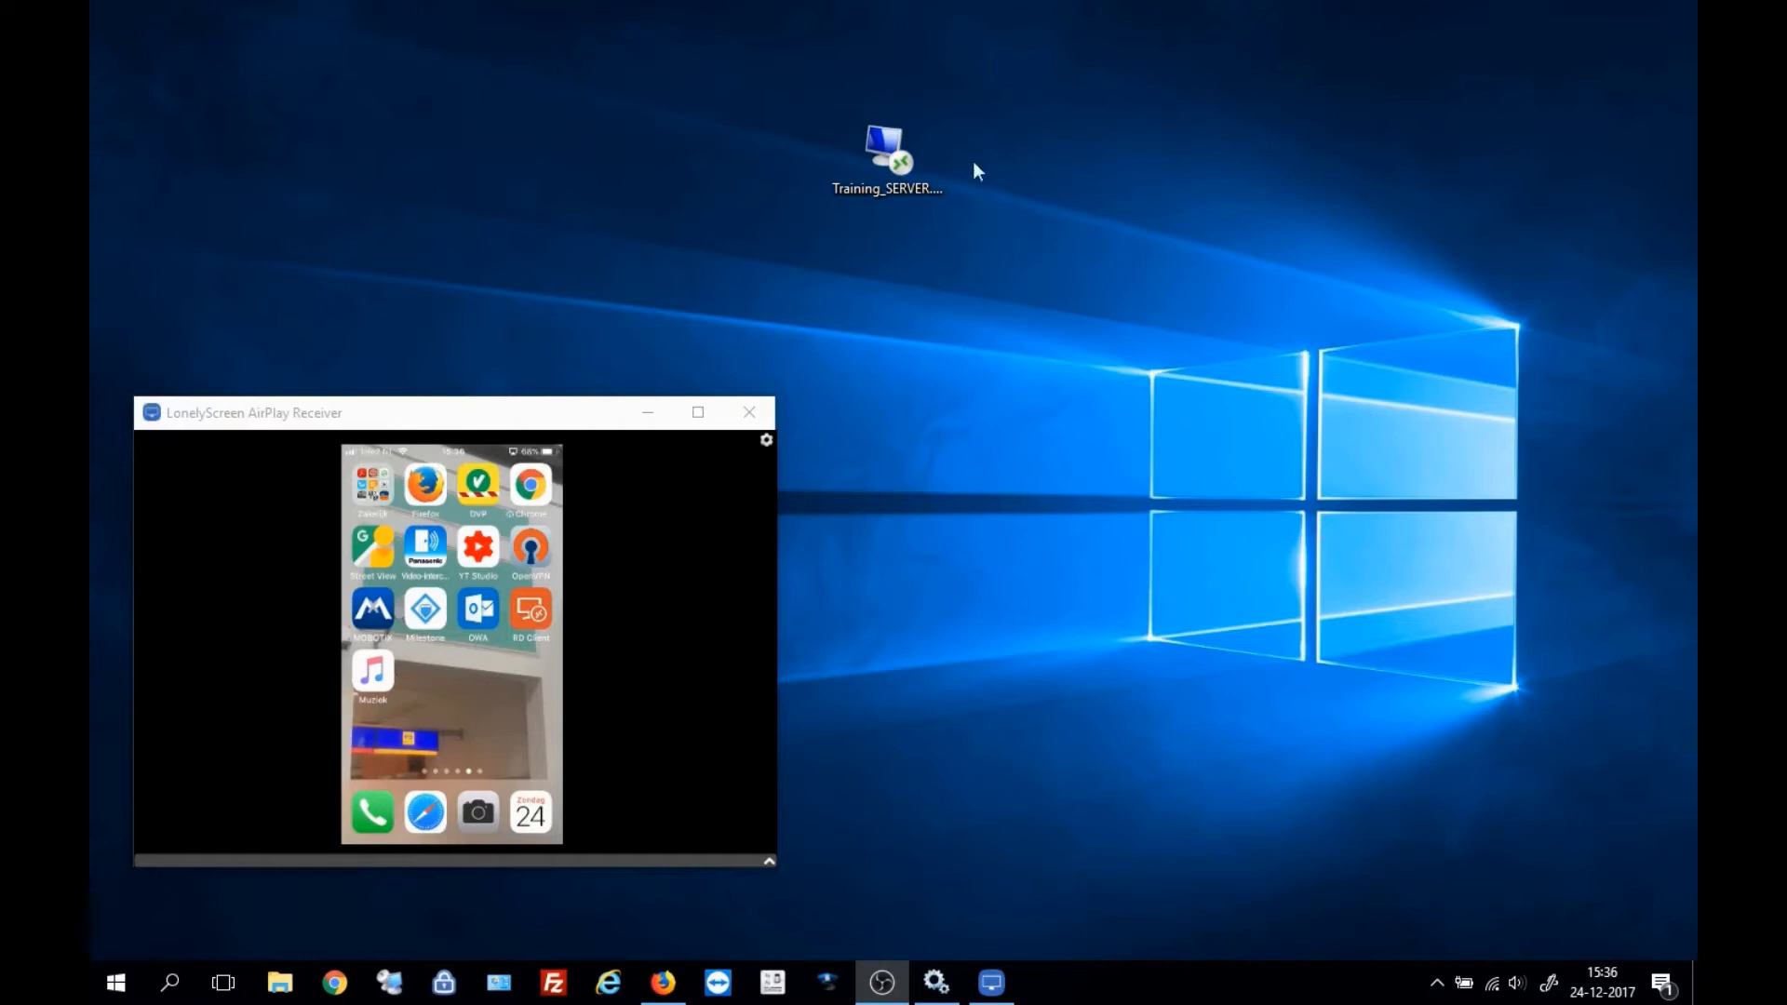
{"action": "left_click", "coordinate": [870, 166]}
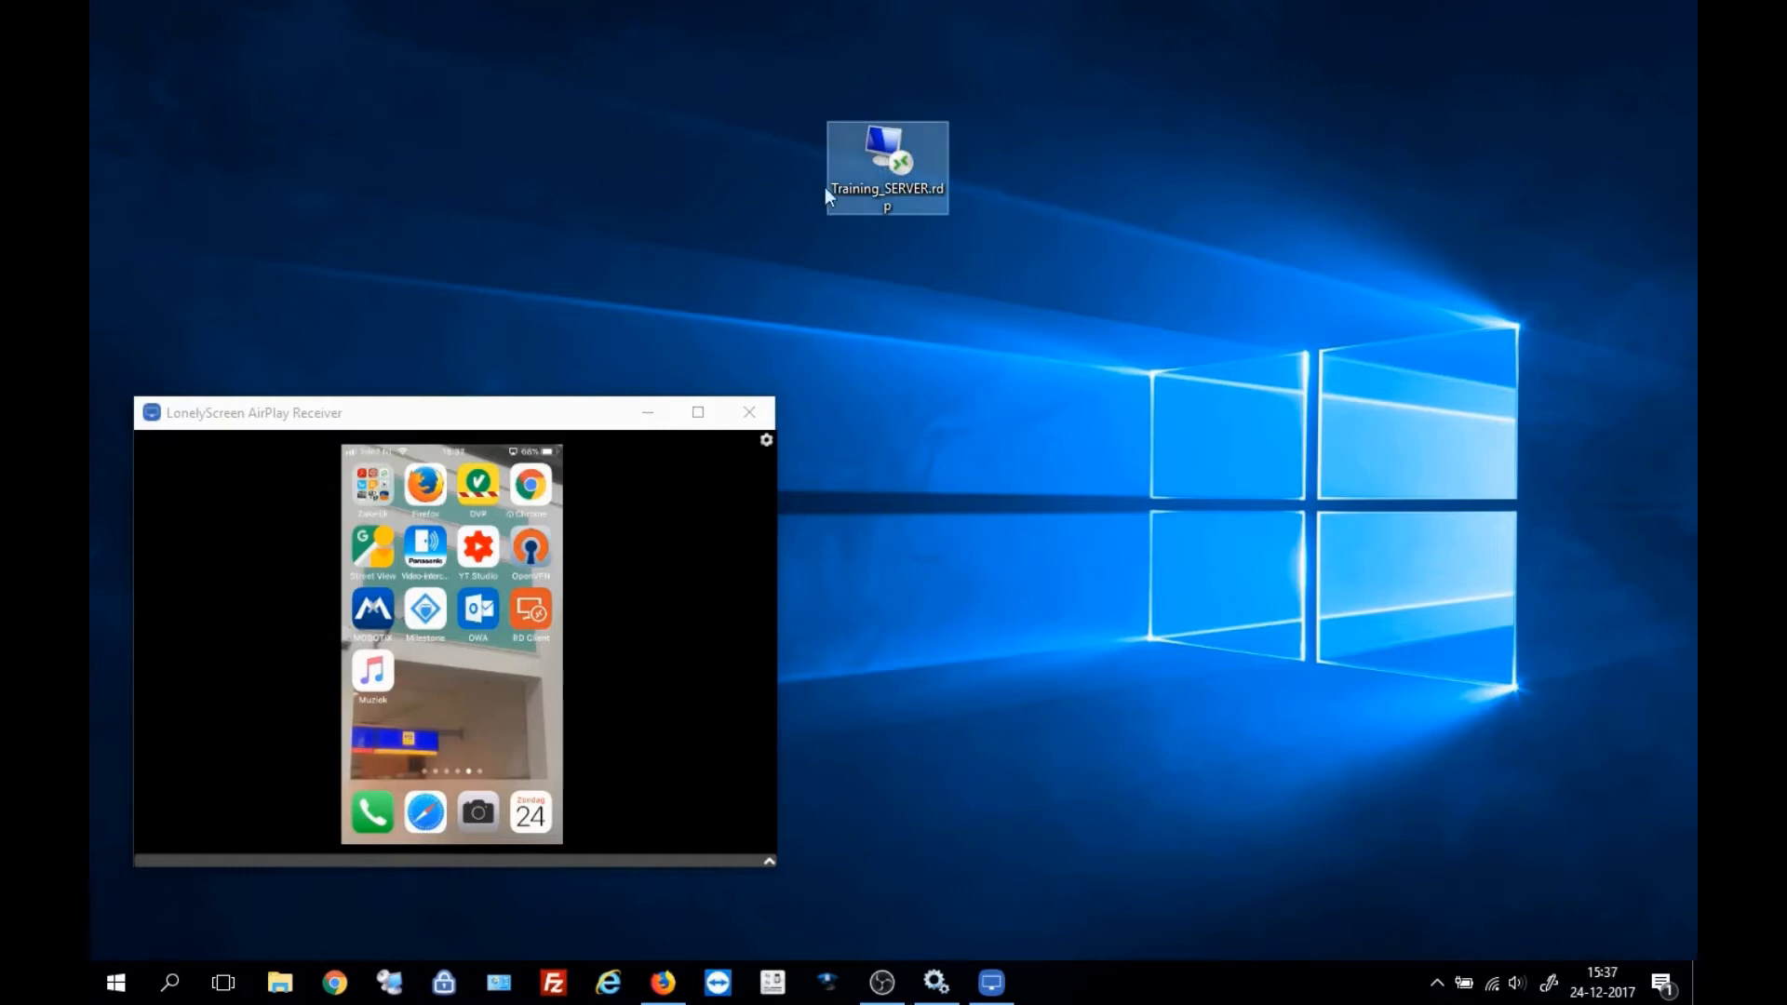
{"action": "left_click", "coordinate": [781, 95]}
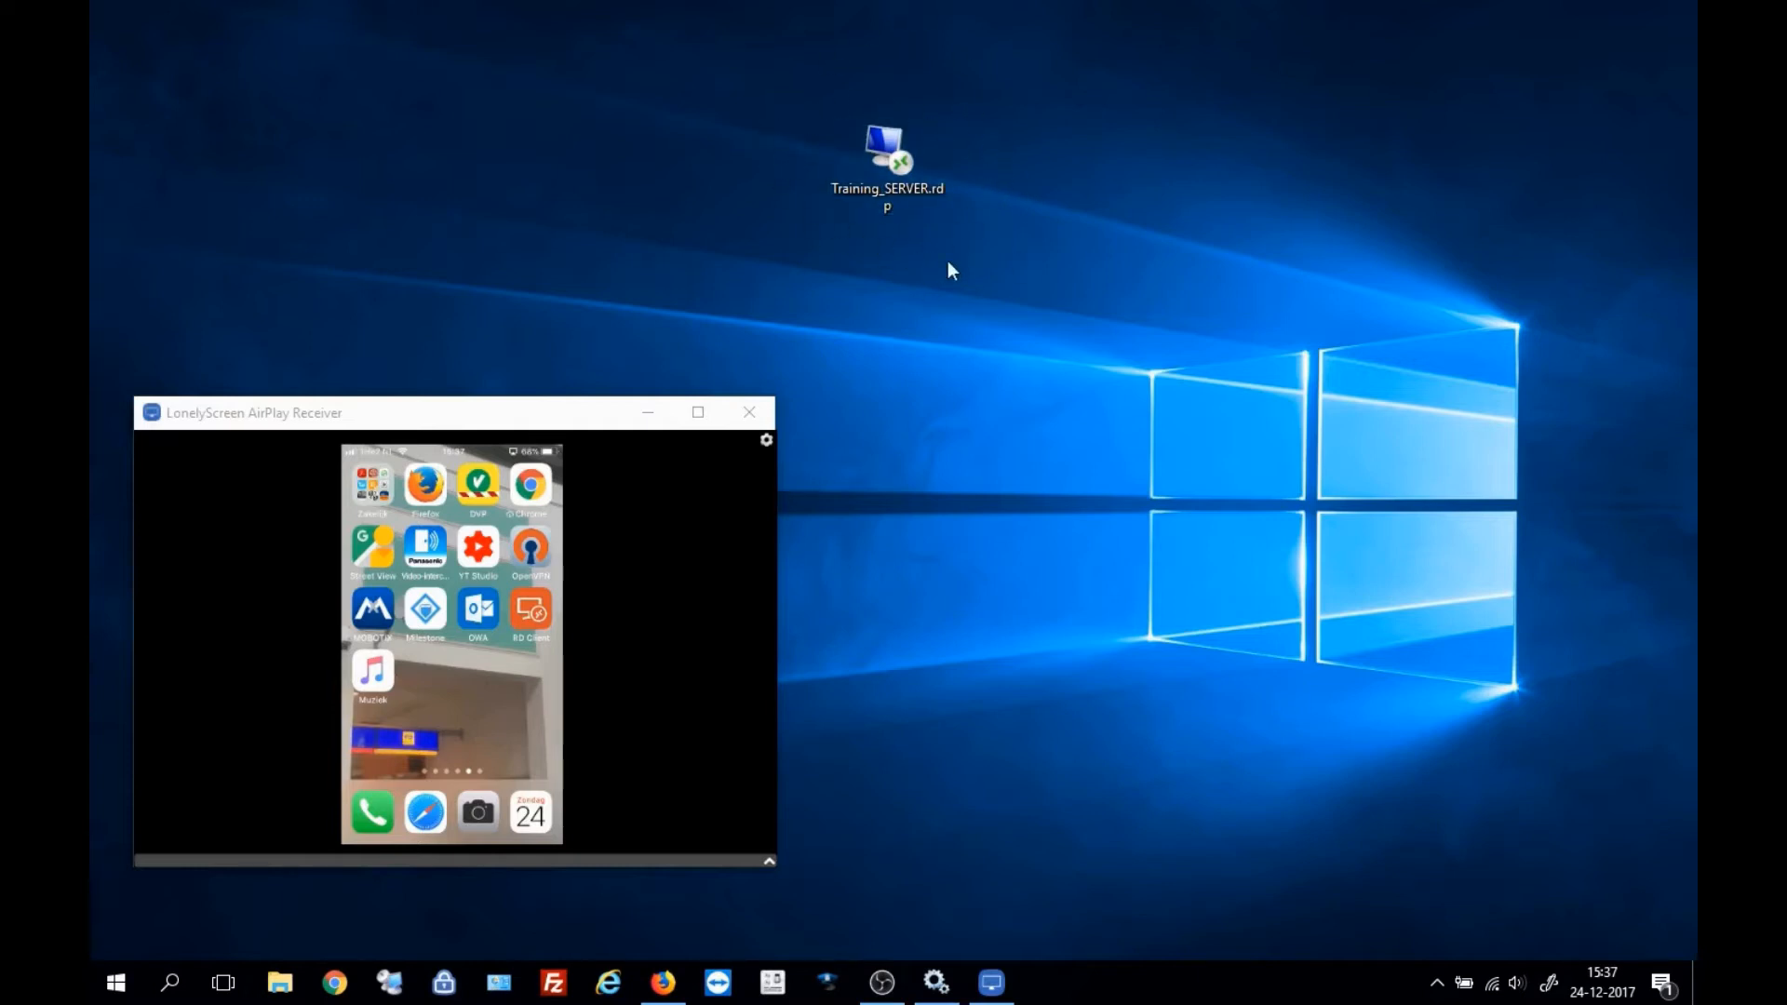
{"action": "left_click_drag", "start_coordinate": [533, 407], "coordinate": [589, 389]}
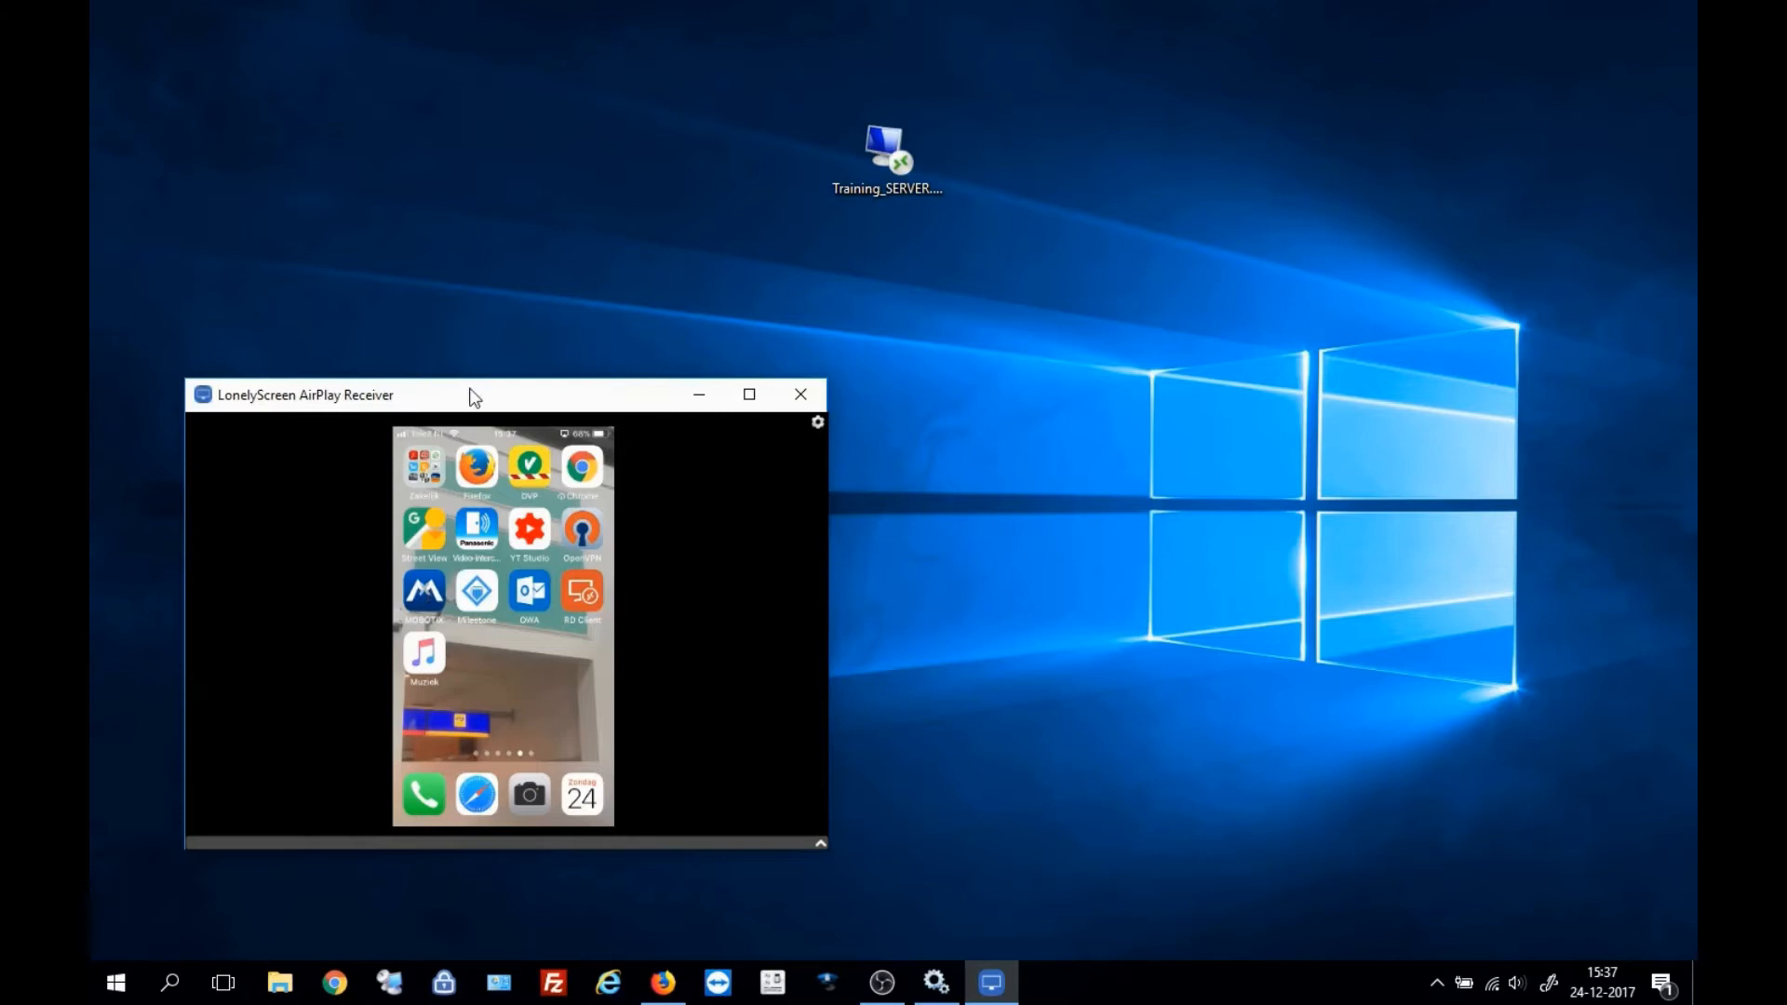
{"action": "left_click_drag", "start_coordinate": [474, 397], "coordinate": [448, 402]}
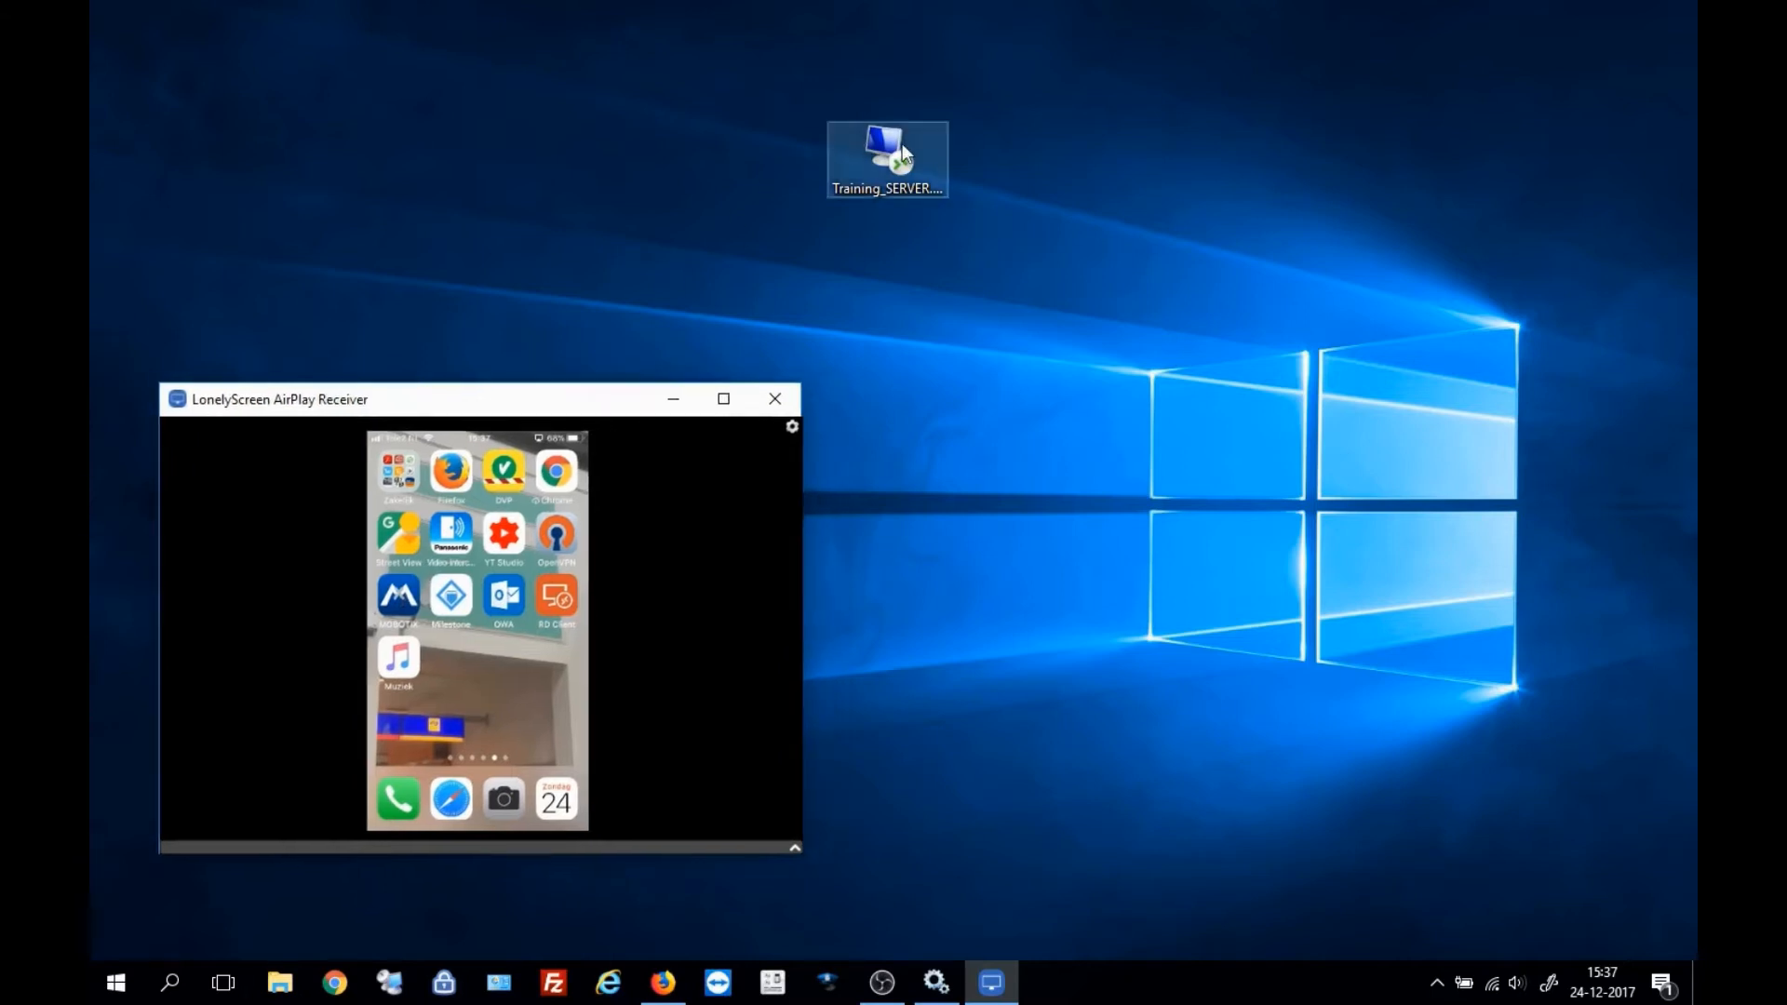
Connect to the training server with the Training_SERVER remote desktop file and show the session full screen.
{"action": "left_click", "coordinate": [902, 143]}
{"action": "double_click", "coordinate": [902, 143]}
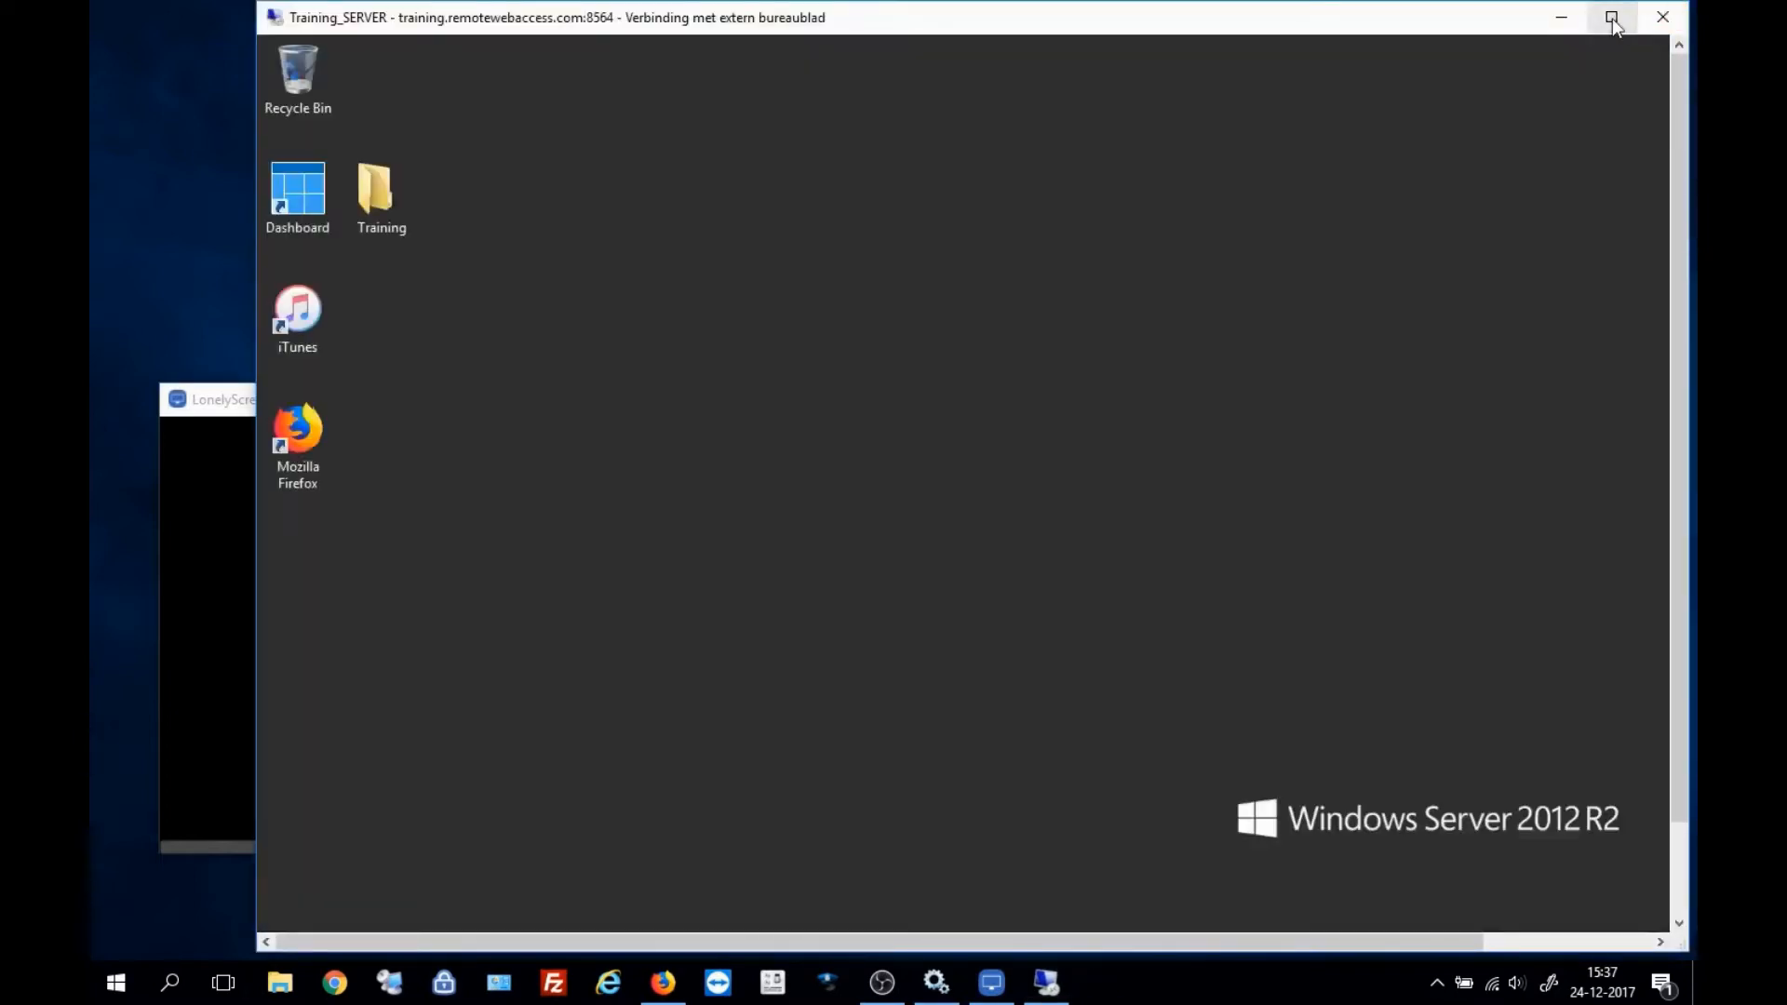
{"action": "left_click", "coordinate": [1611, 17]}
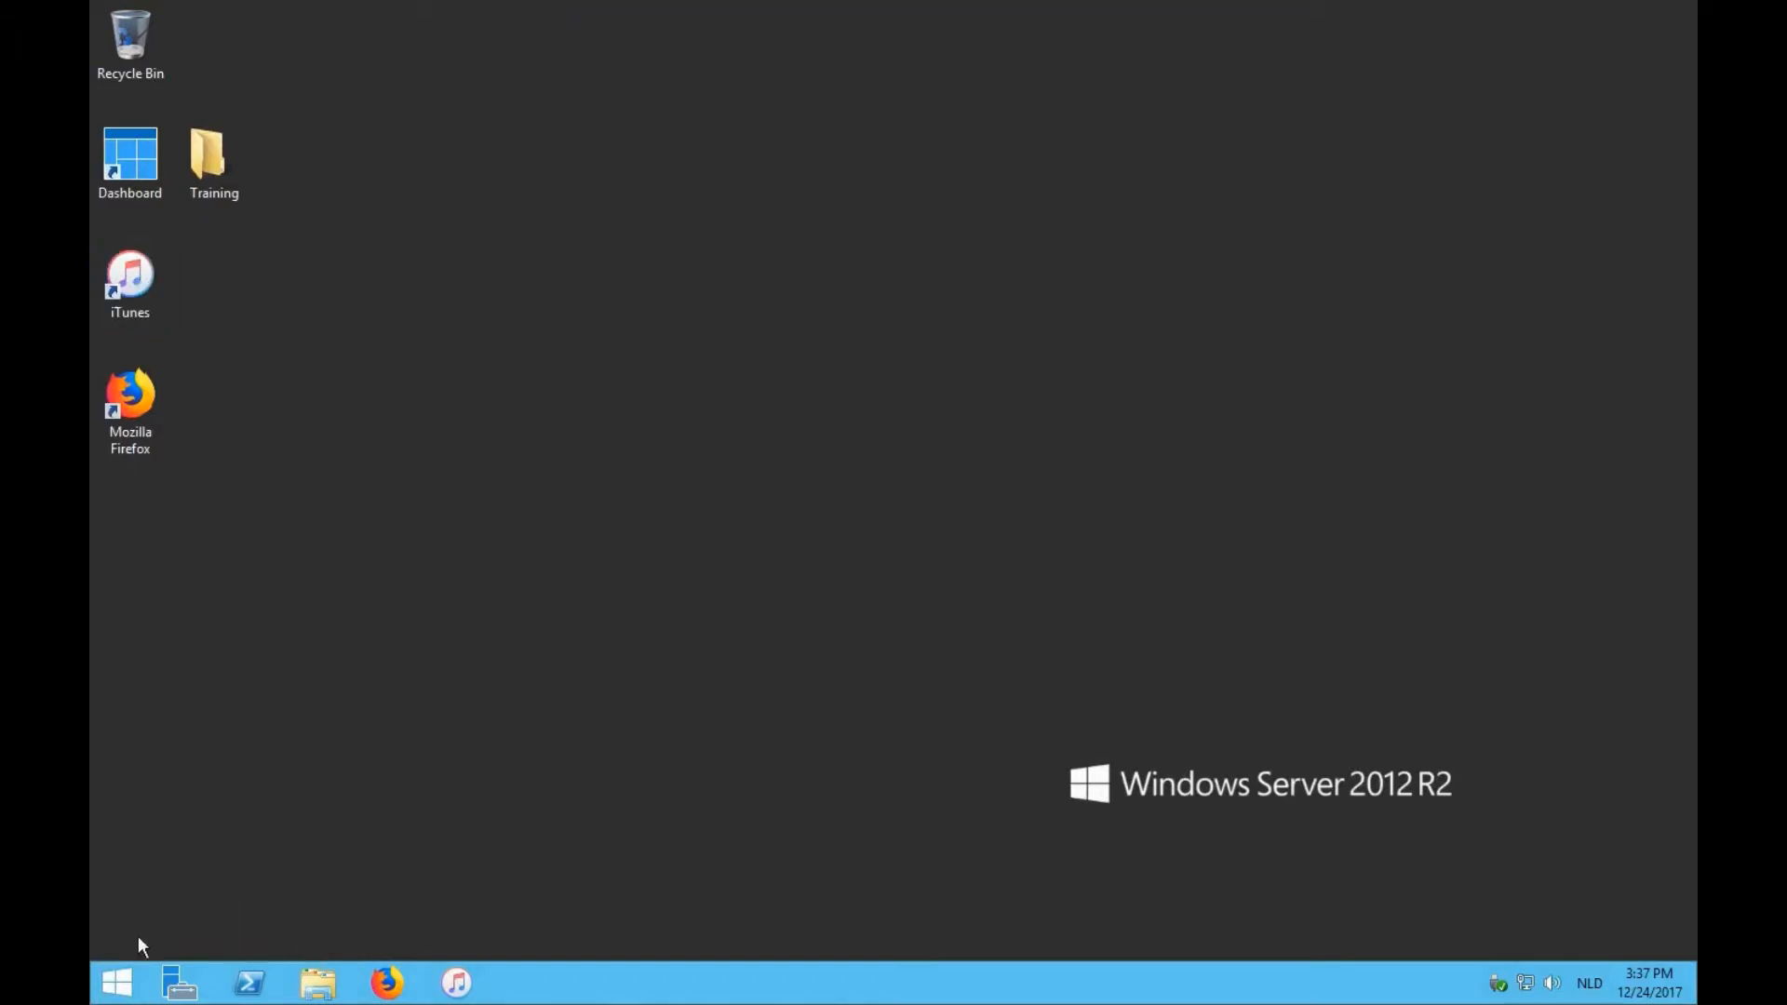
Open Server Manager maximized and go to the QuickSessionCollection page under Remote Desktop Services collections.
{"action": "left_click", "coordinate": [175, 983]}
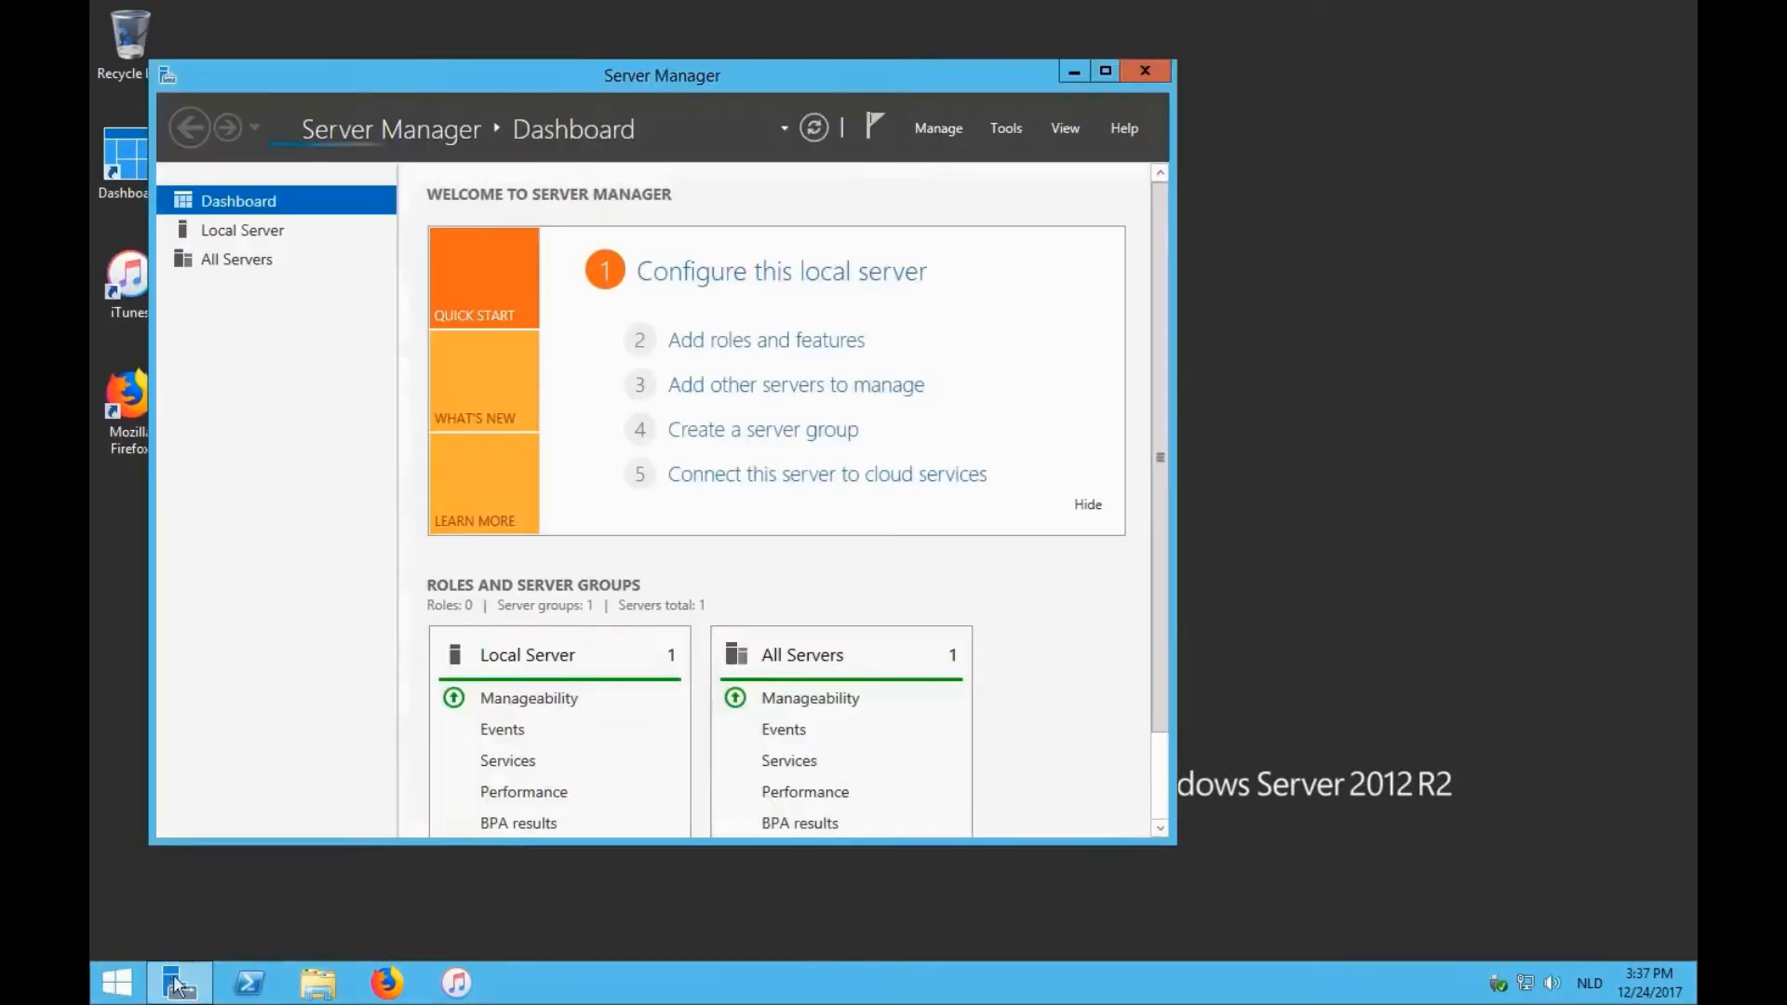
{"action": "double_click", "coordinate": [1108, 70]}
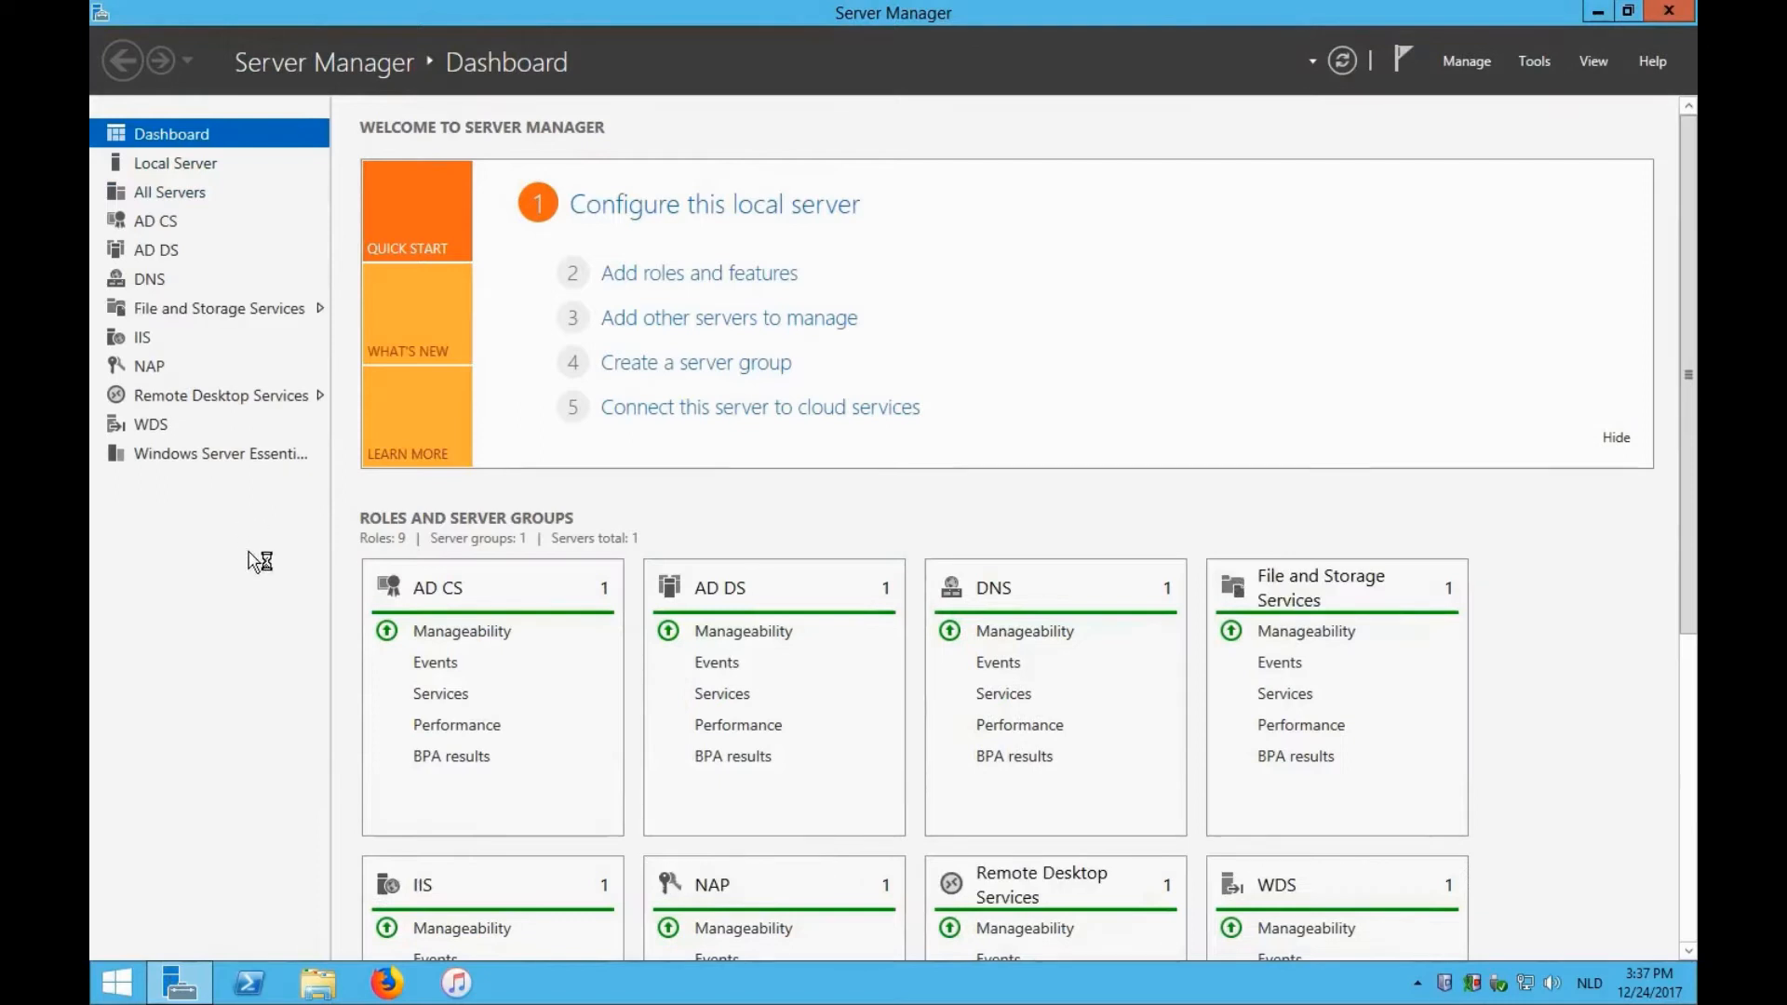
{"action": "left_click", "coordinate": [201, 397]}
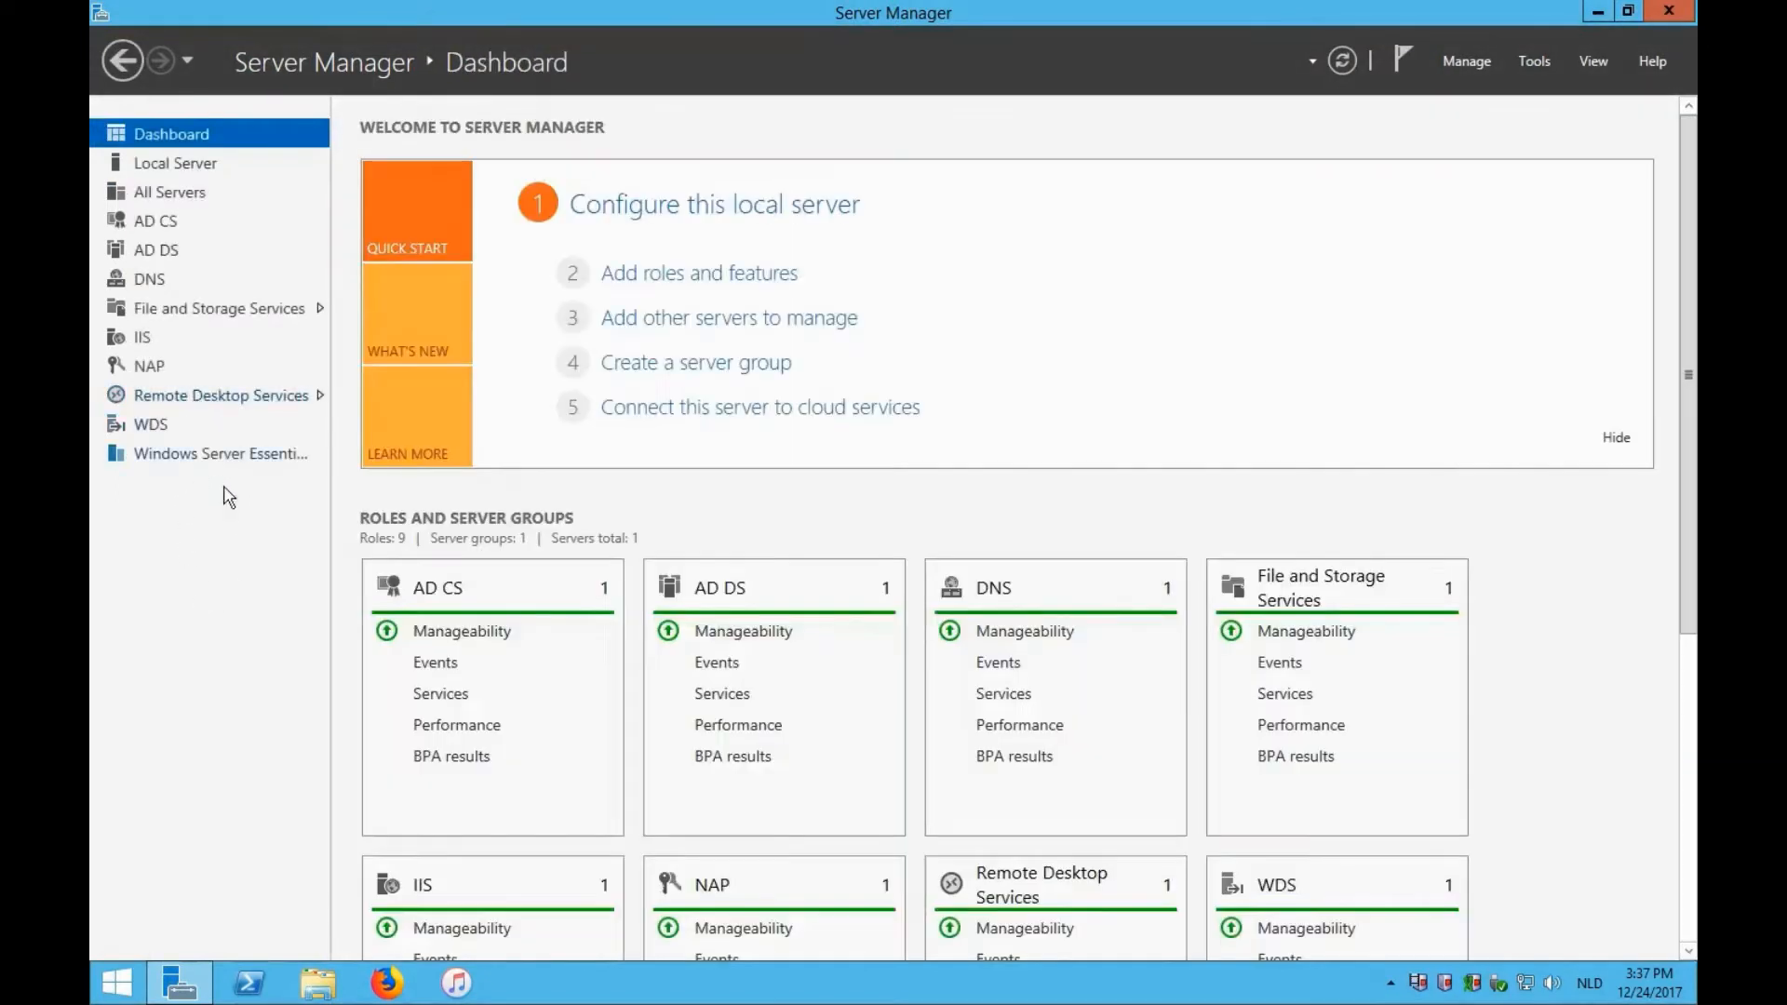
{"action": "left_click", "coordinate": [220, 398]}
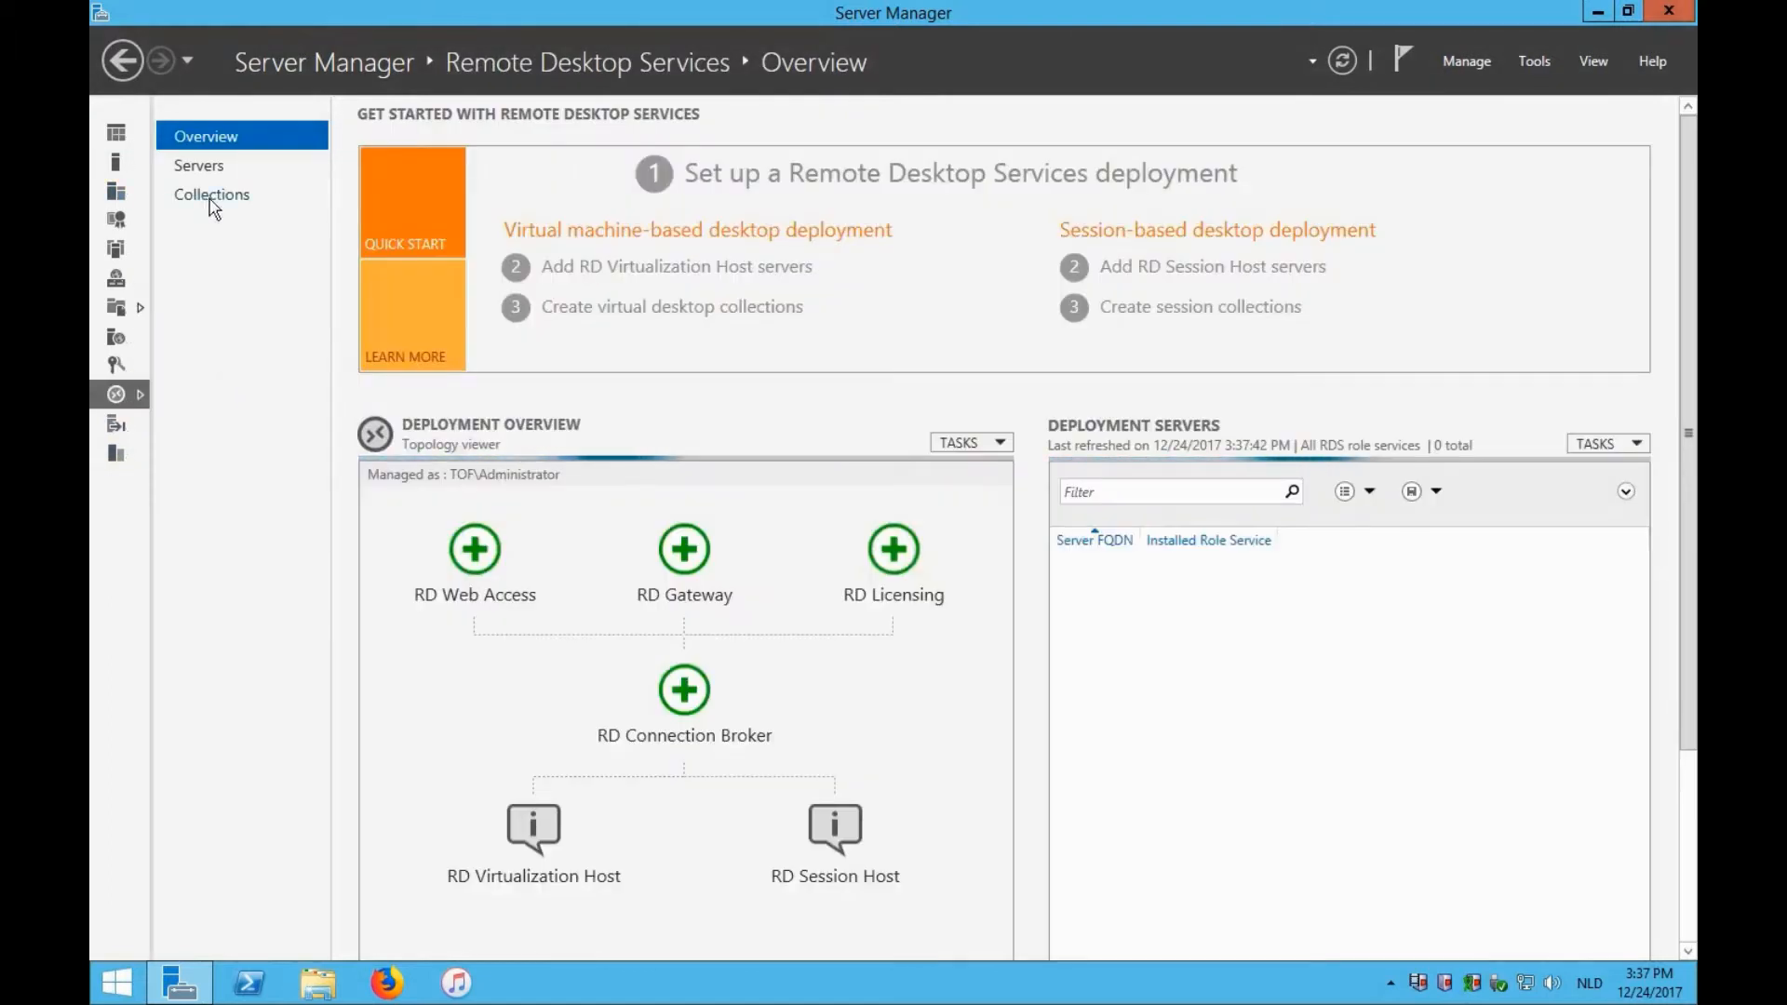
{"action": "left_click", "coordinate": [211, 195]}
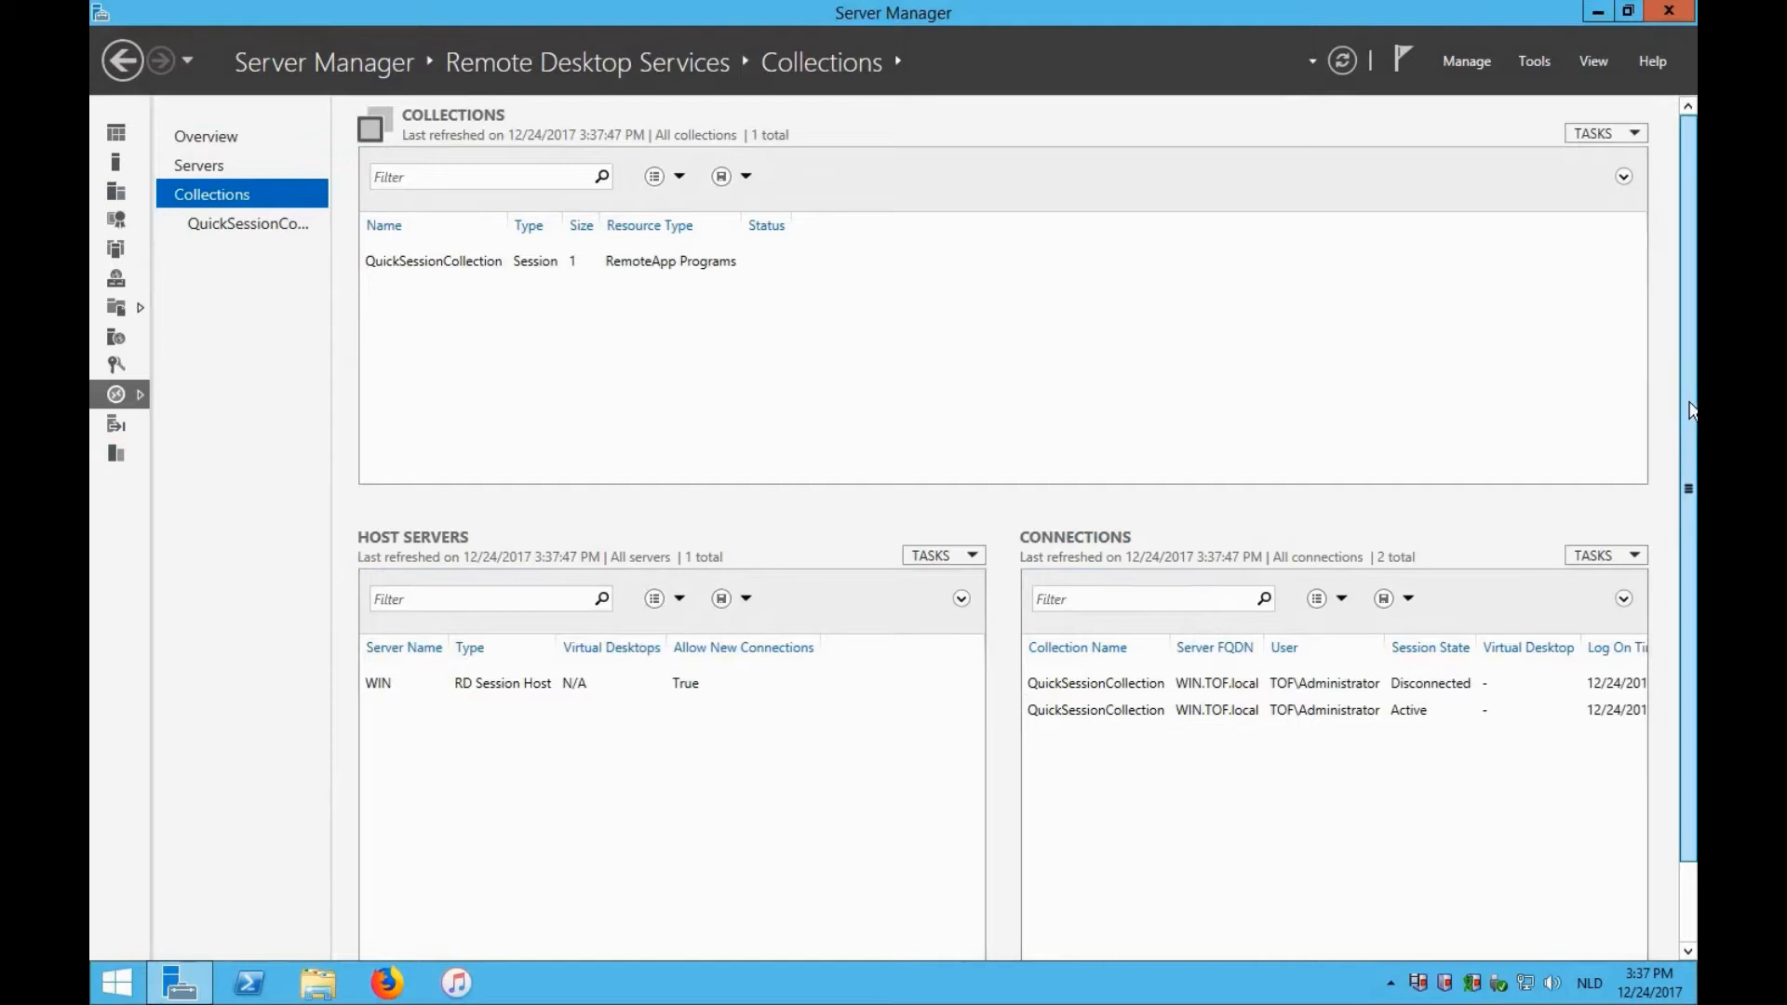
{"action": "scroll", "coordinate": [1070, 280], "scroll_direction": "down", "scroll_amount": 3}
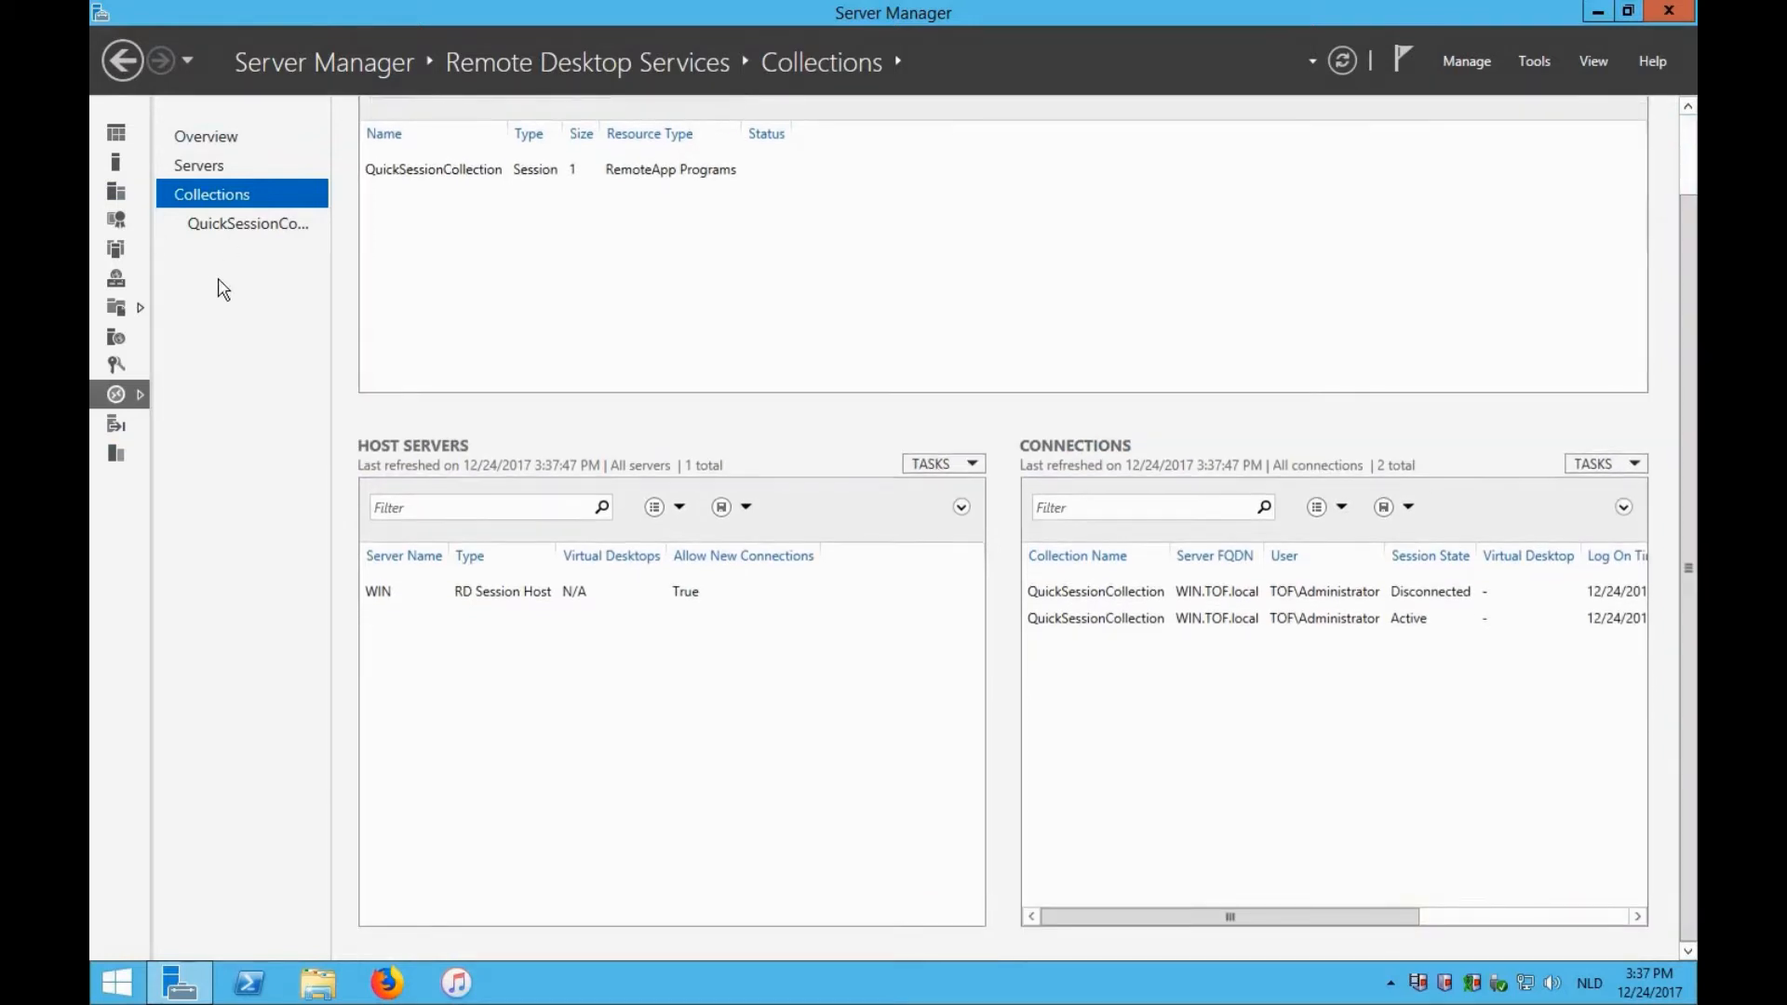
{"action": "left_click", "coordinate": [232, 226]}
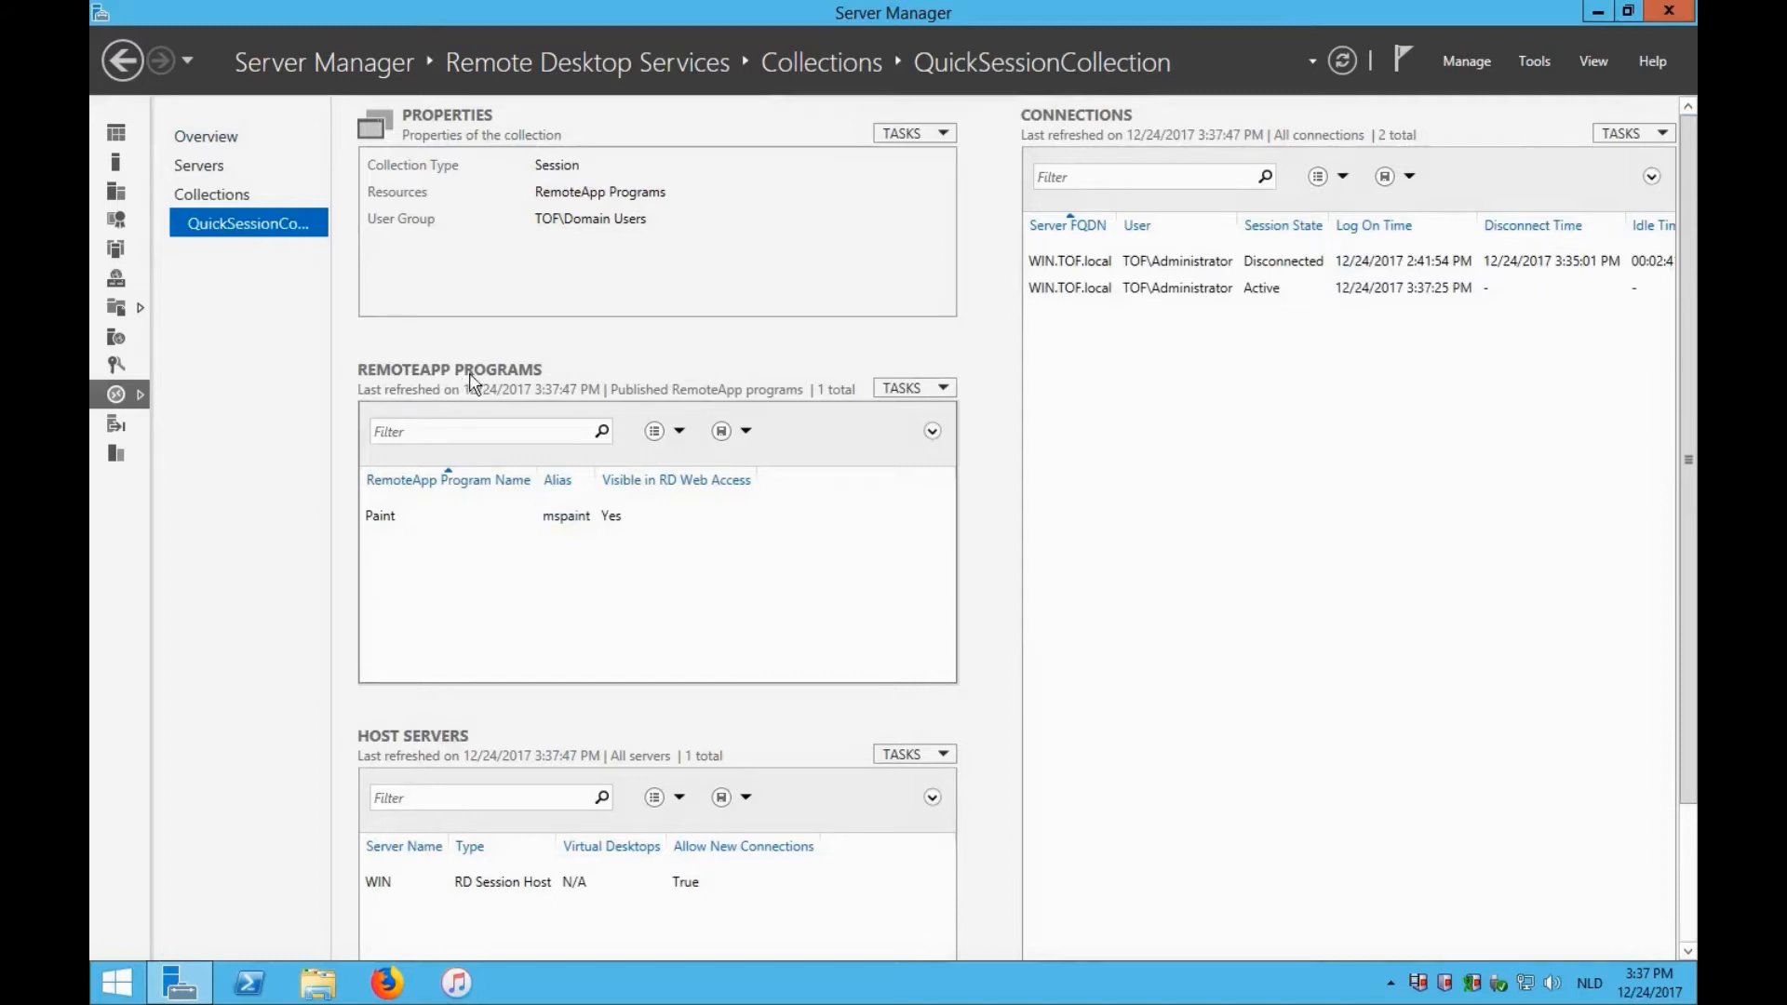
Publish iTunes as a RemoteApp program in the QuickSessionCollection.
{"action": "left_click", "coordinate": [901, 388]}
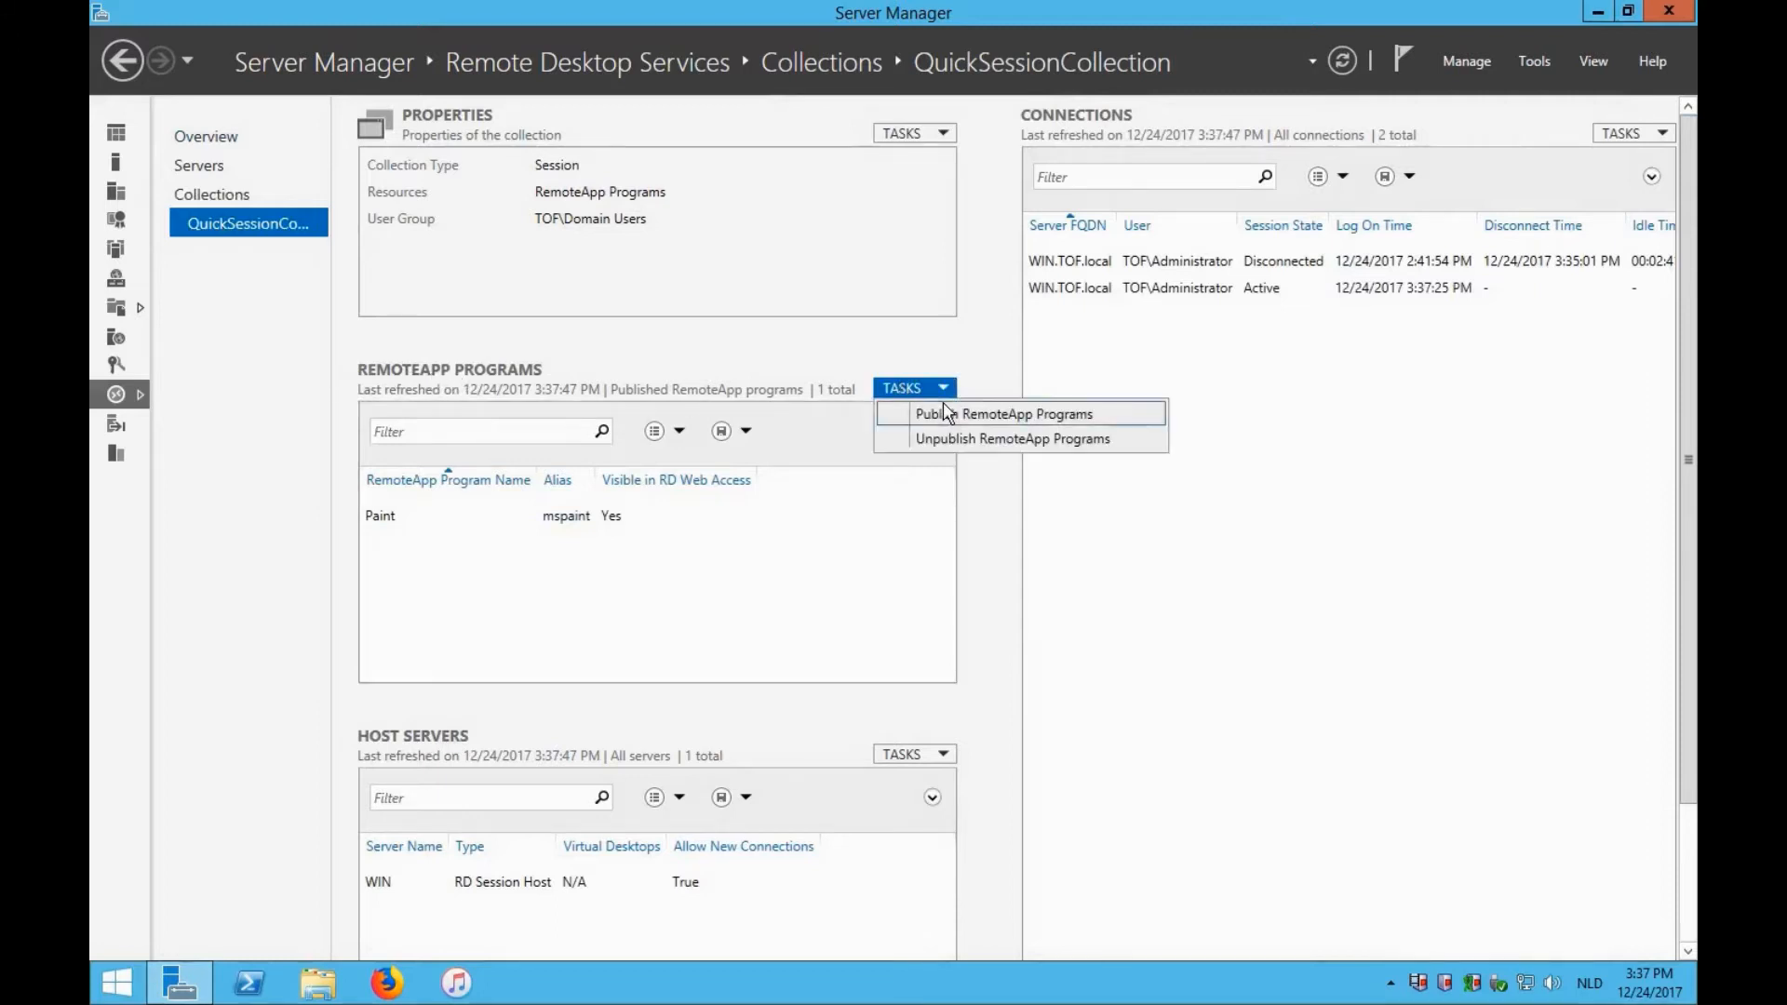
{"action": "left_click", "coordinate": [941, 405]}
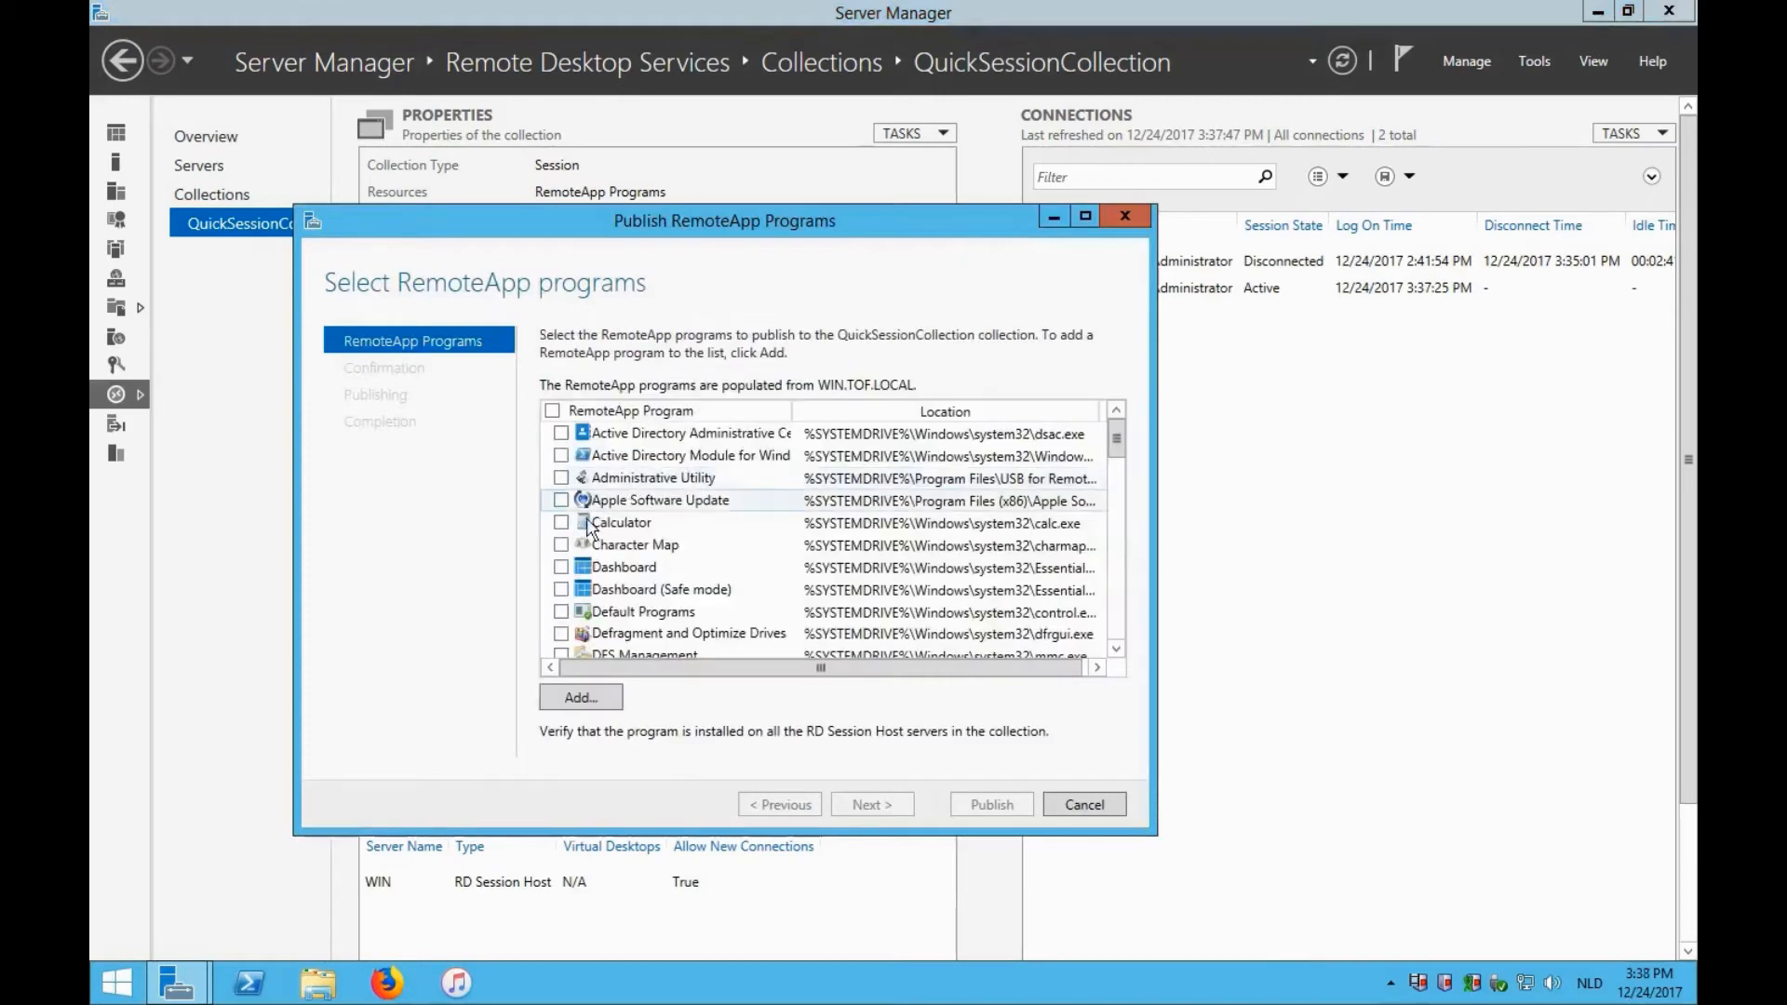
{"action": "left_click", "coordinate": [1116, 649]}
{"action": "left_click", "coordinate": [1116, 648]}
{"action": "left_click", "coordinate": [1116, 648]}
{"action": "left_click", "coordinate": [1116, 648]}
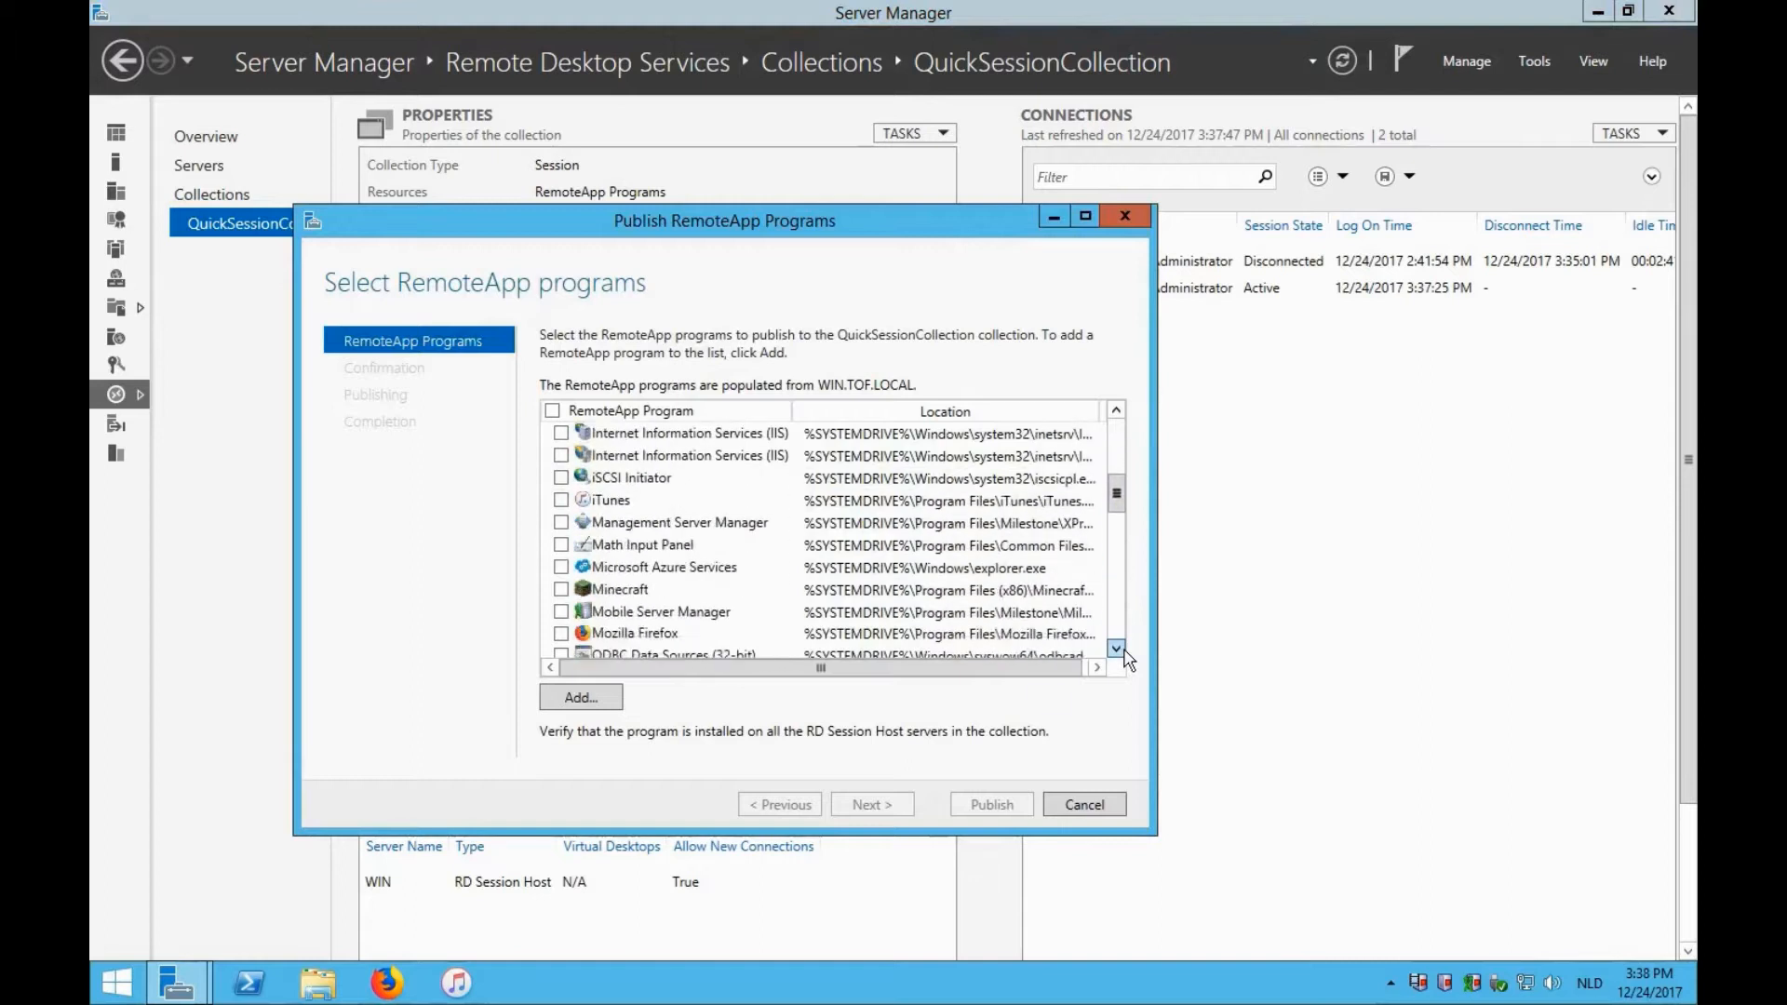
{"action": "left_click", "coordinate": [562, 501]}
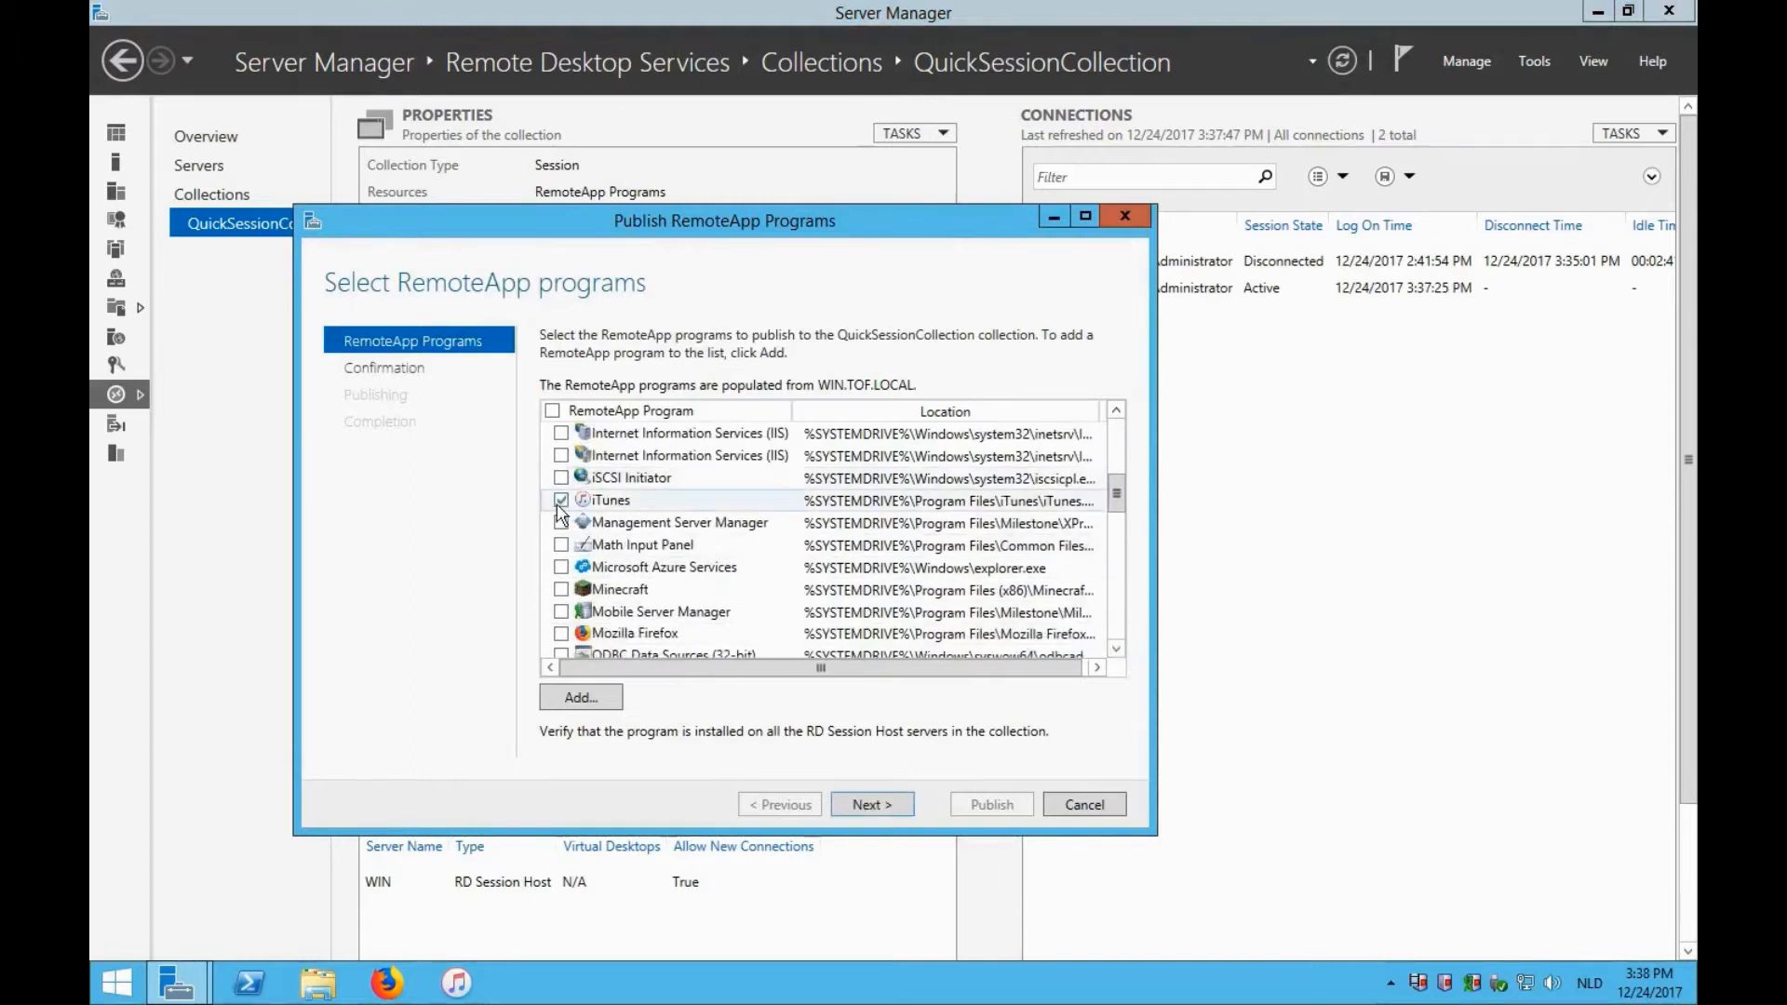
{"action": "left_click", "coordinate": [870, 804]}
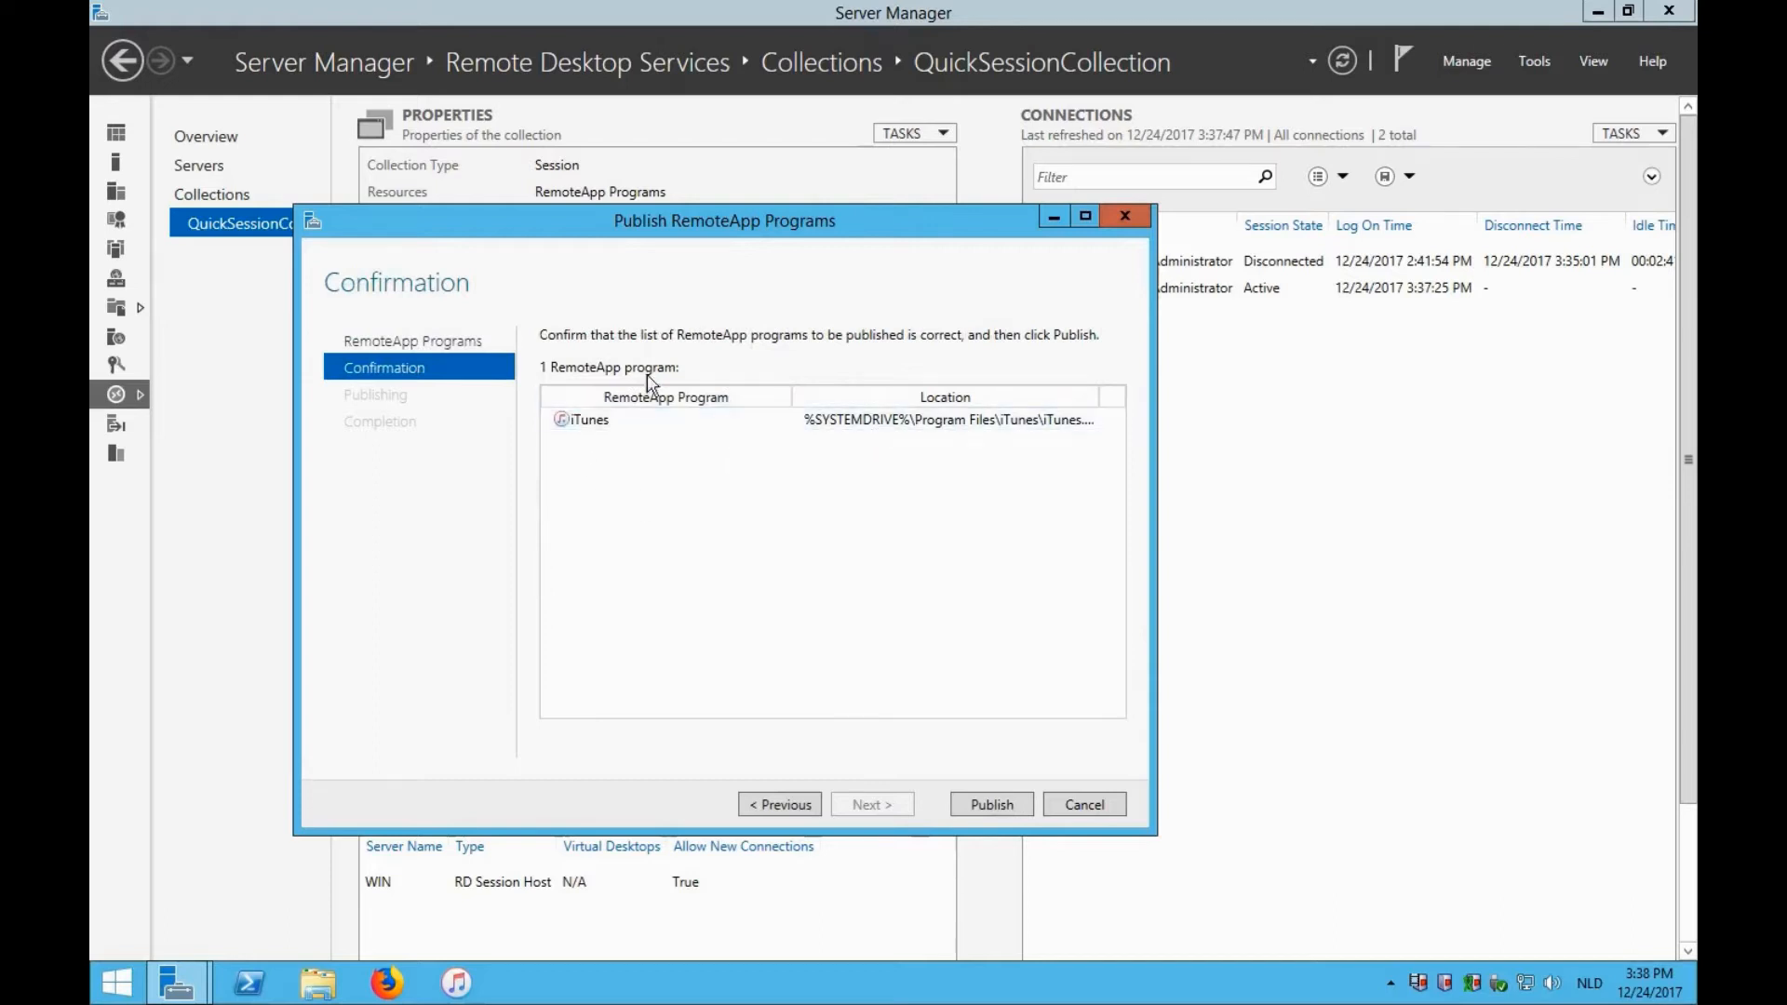
{"action": "left_click", "coordinate": [989, 803]}
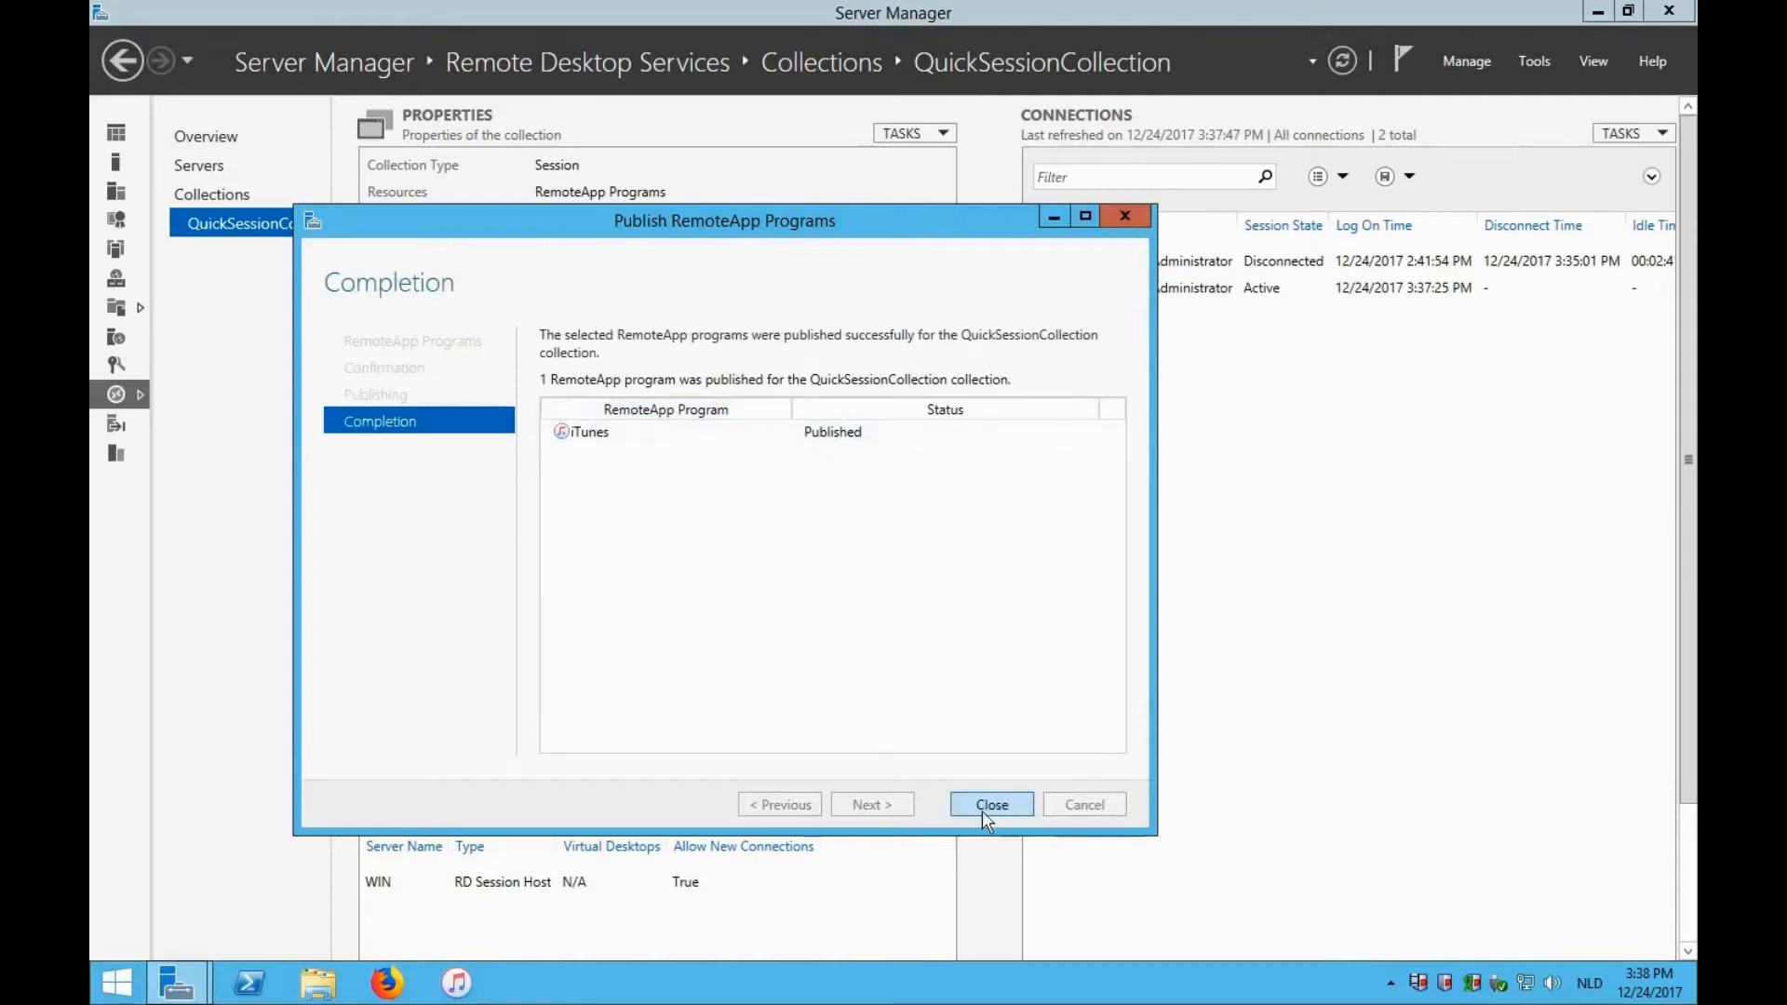
{"action": "left_click", "coordinate": [982, 810]}
Close Server Manager and sign the Administrator account out of the remote server.
{"action": "left_click_drag", "start_coordinate": [1018, 220], "coordinate": [1049, 147]}
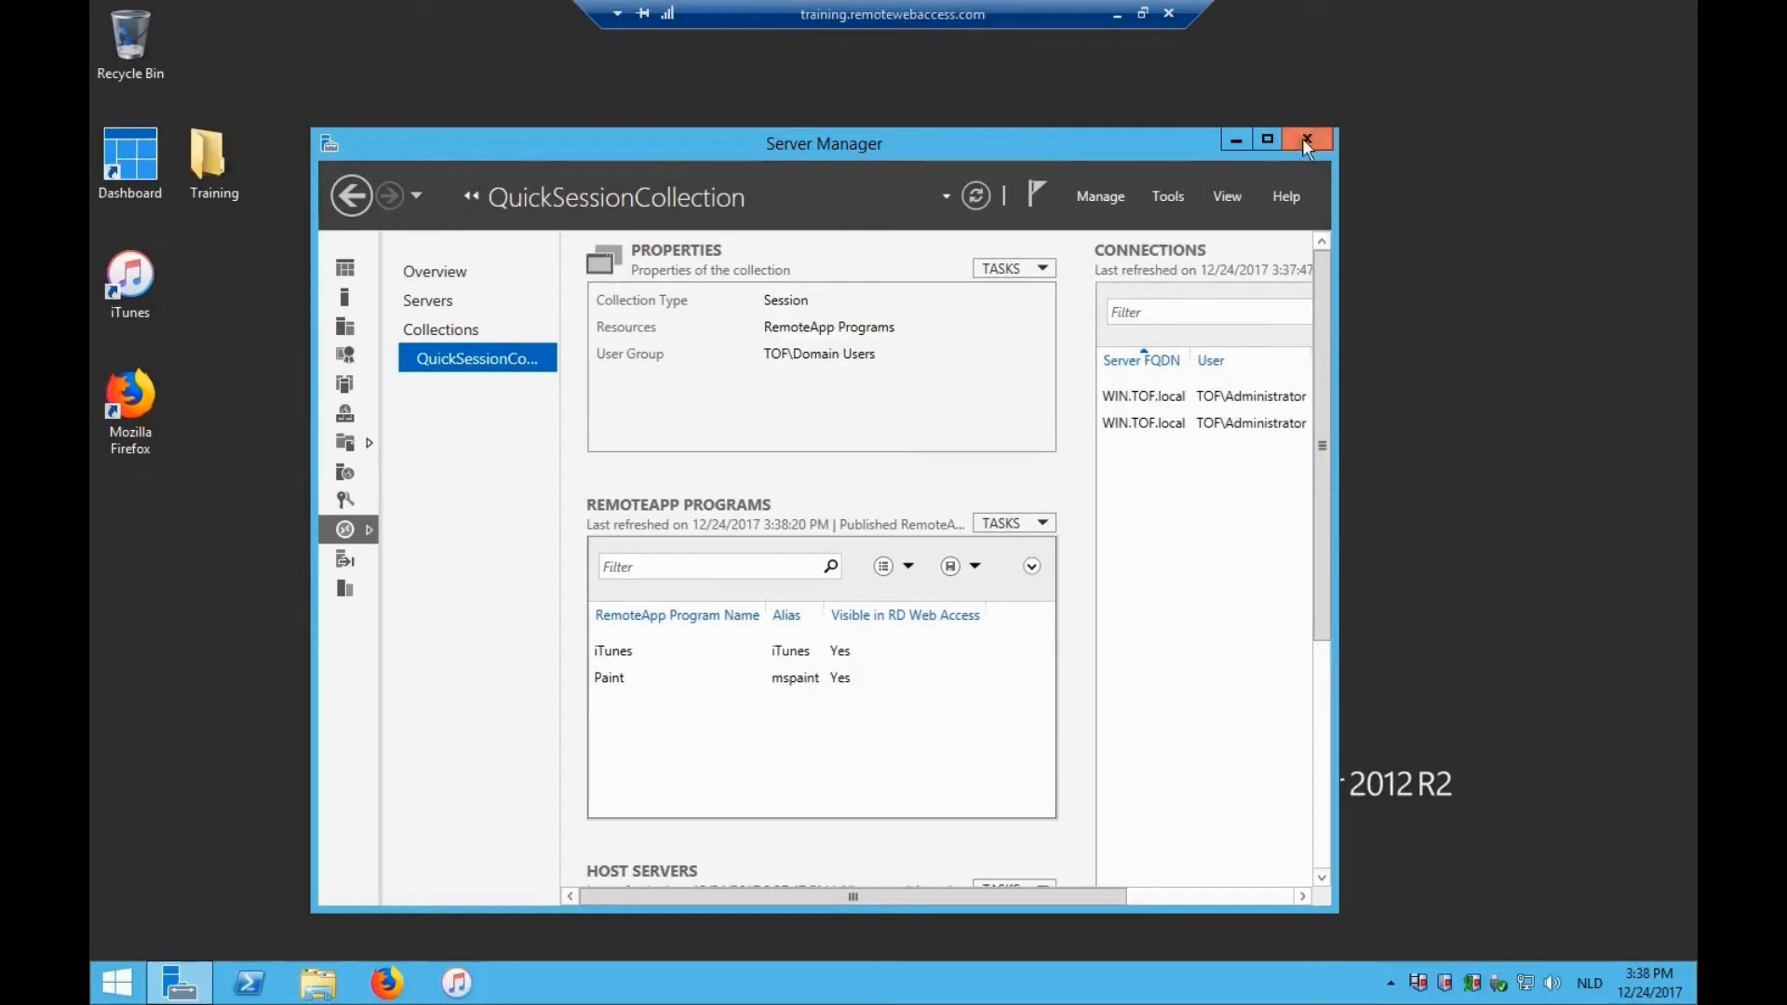
{"action": "left_click", "coordinate": [1305, 139]}
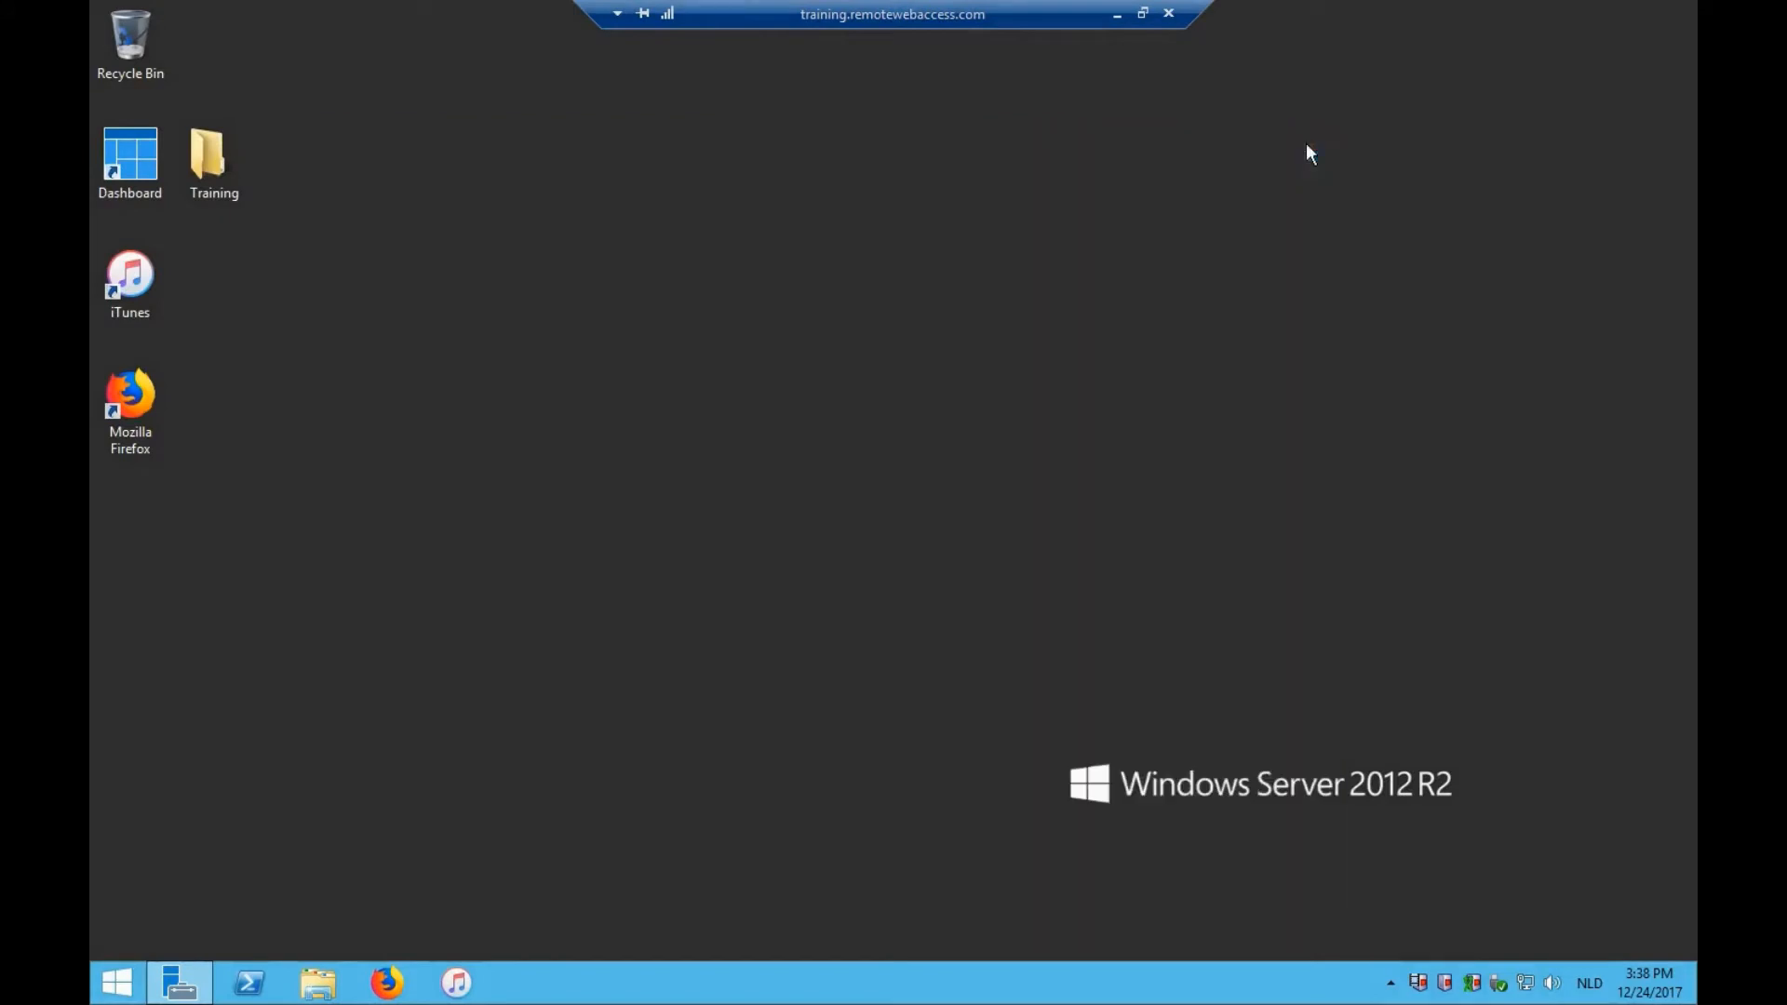
{"action": "left_click", "coordinate": [110, 976]}
{"action": "left_click", "coordinate": [1368, 90]}
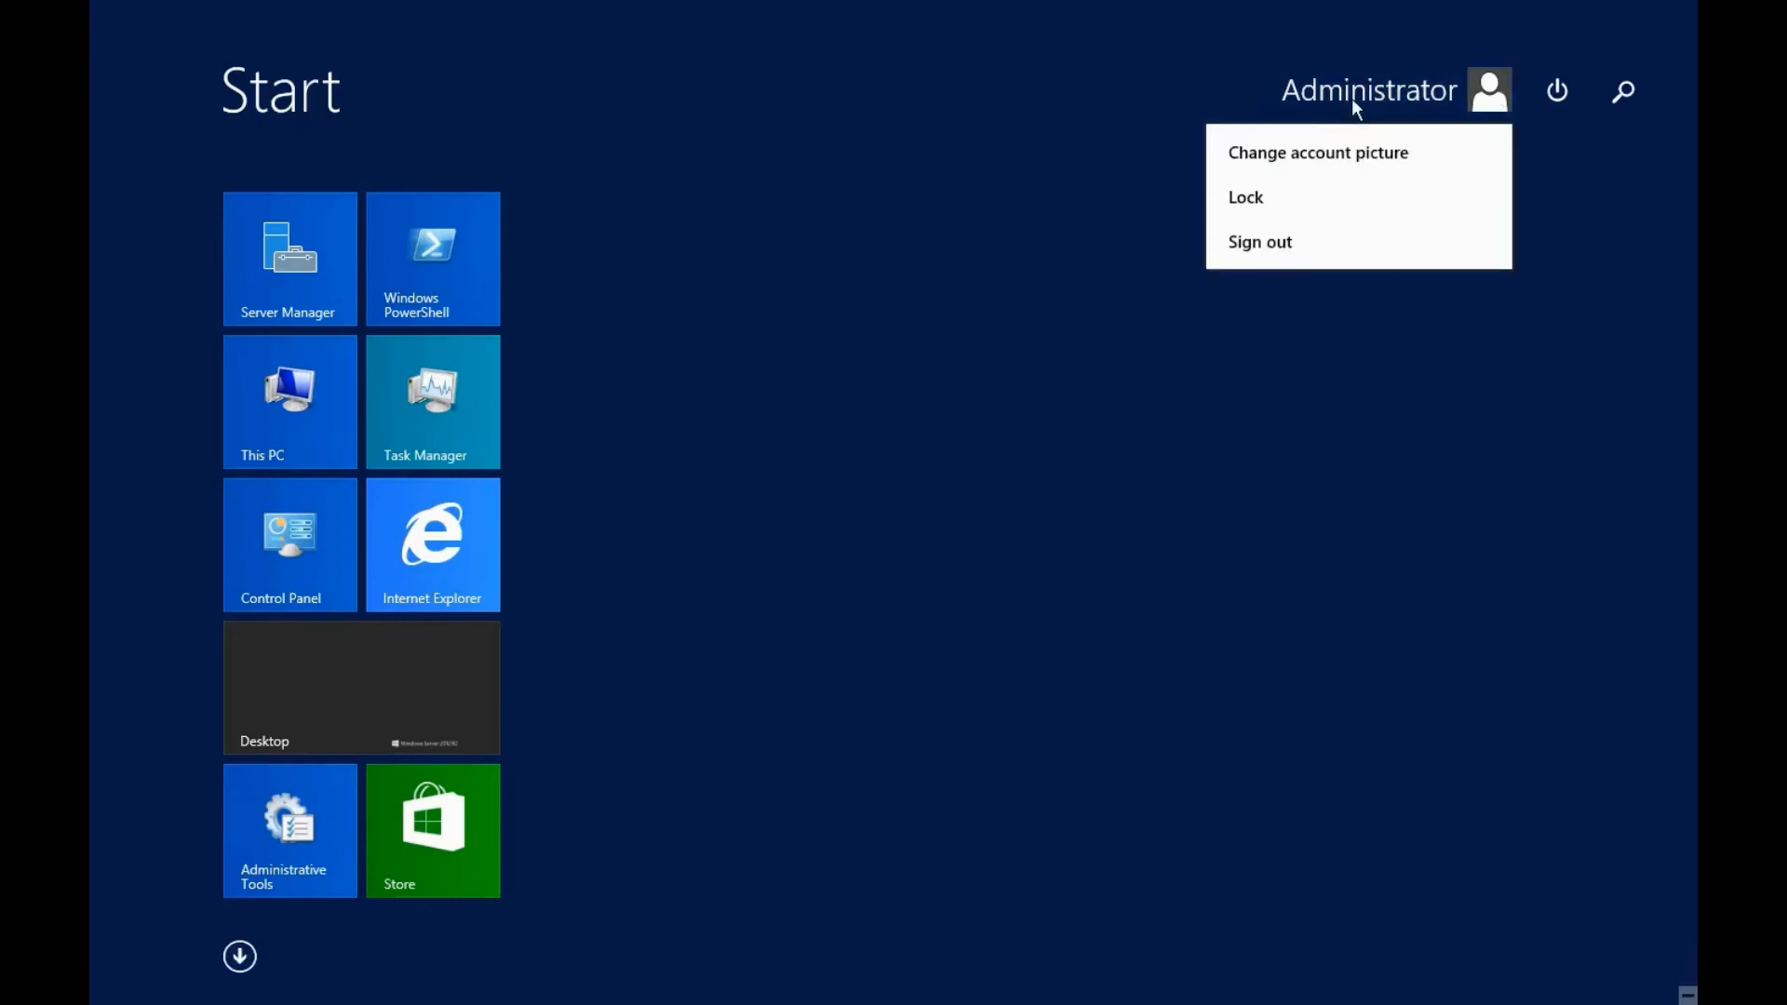
{"action": "left_click", "coordinate": [1276, 245]}
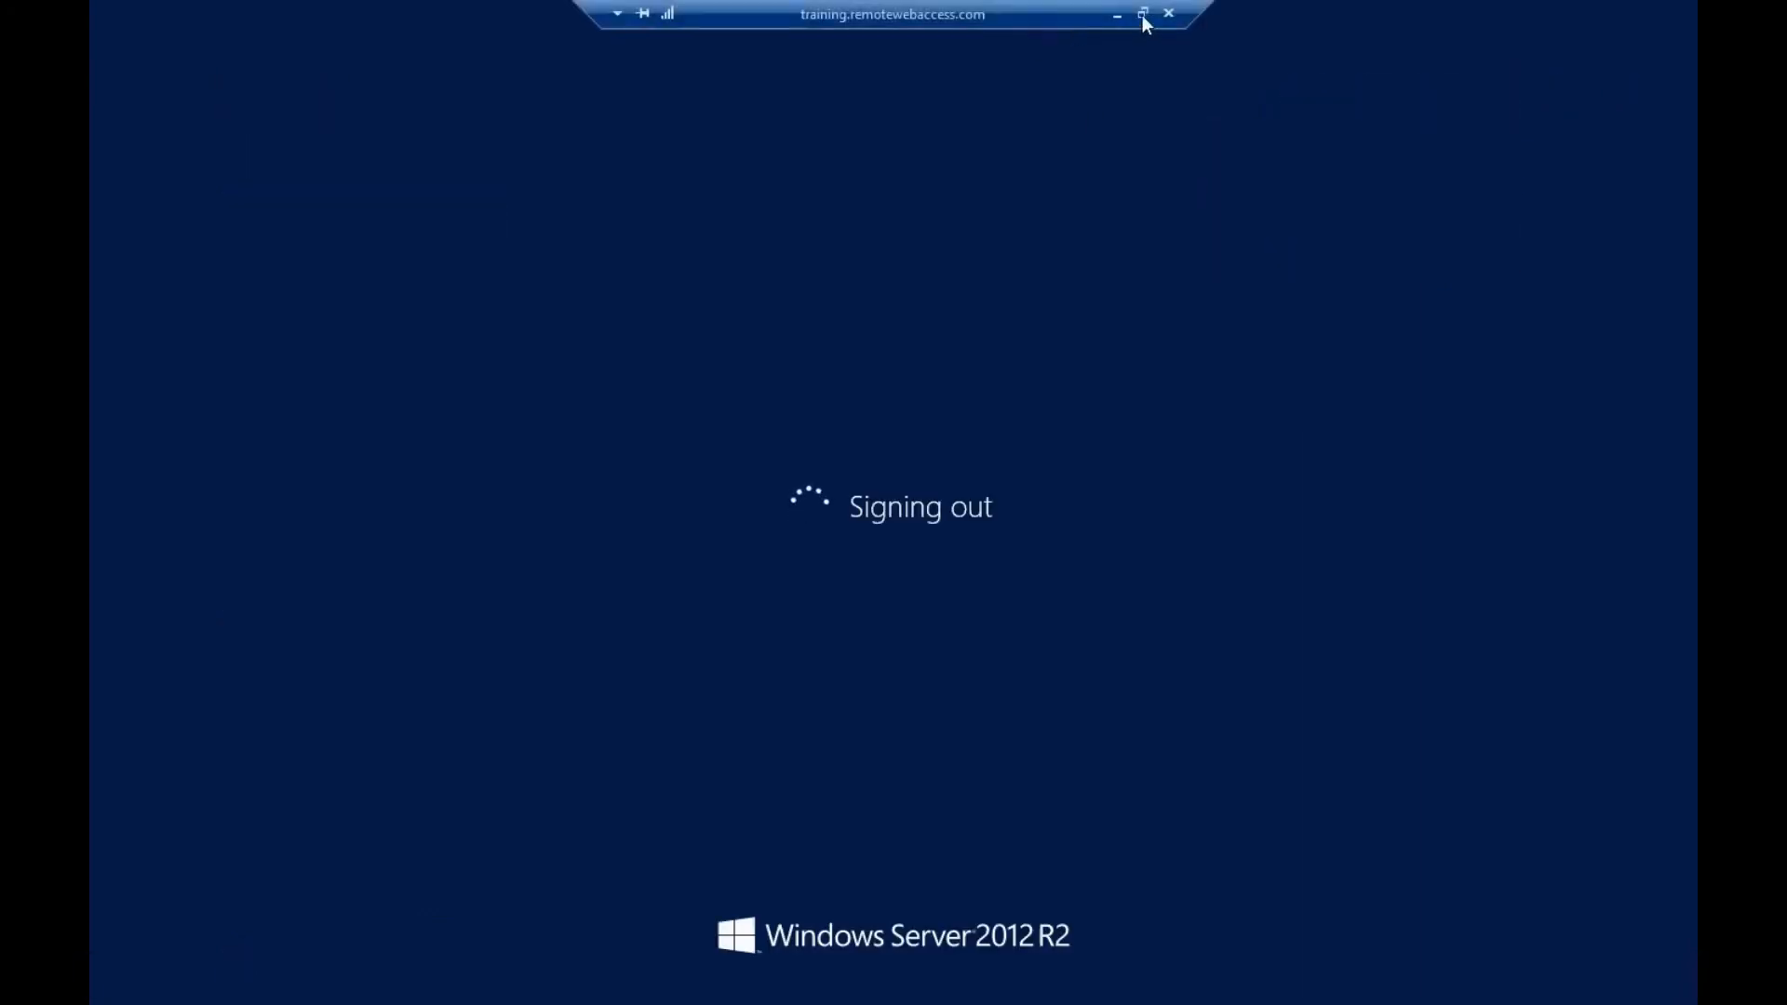
{"action": "left_click", "coordinate": [1142, 13]}
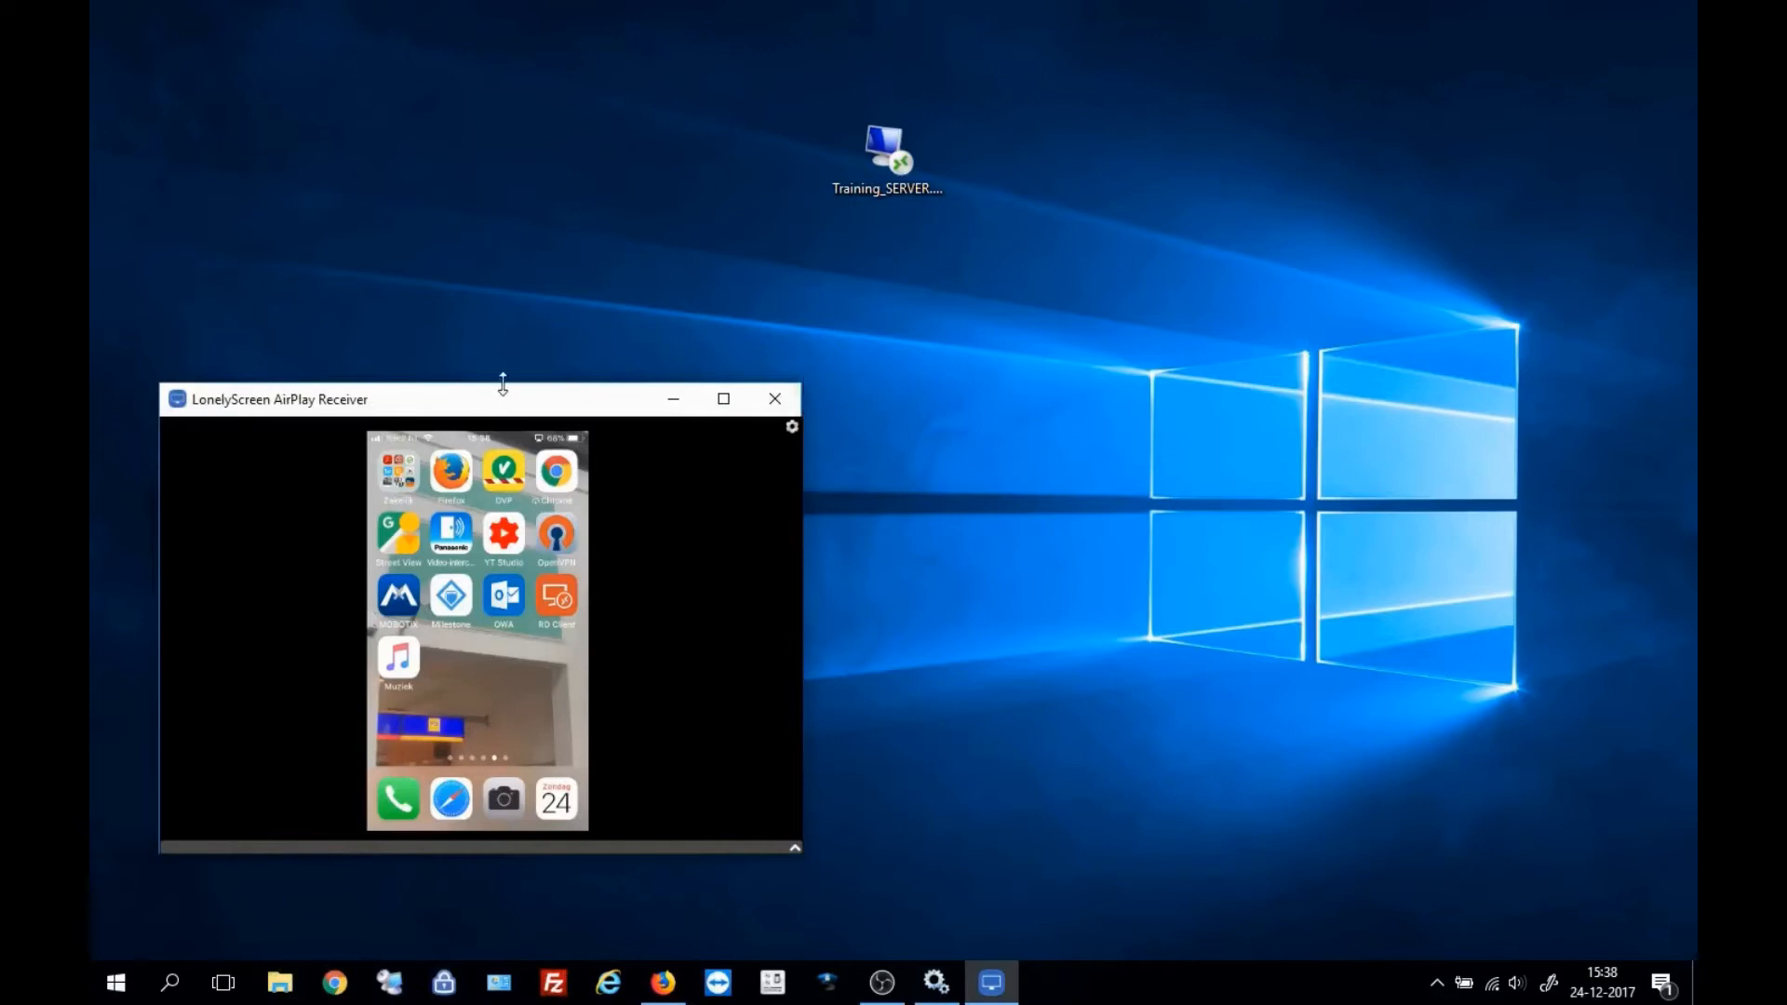
{"action": "left_click", "coordinate": [1120, 530]}
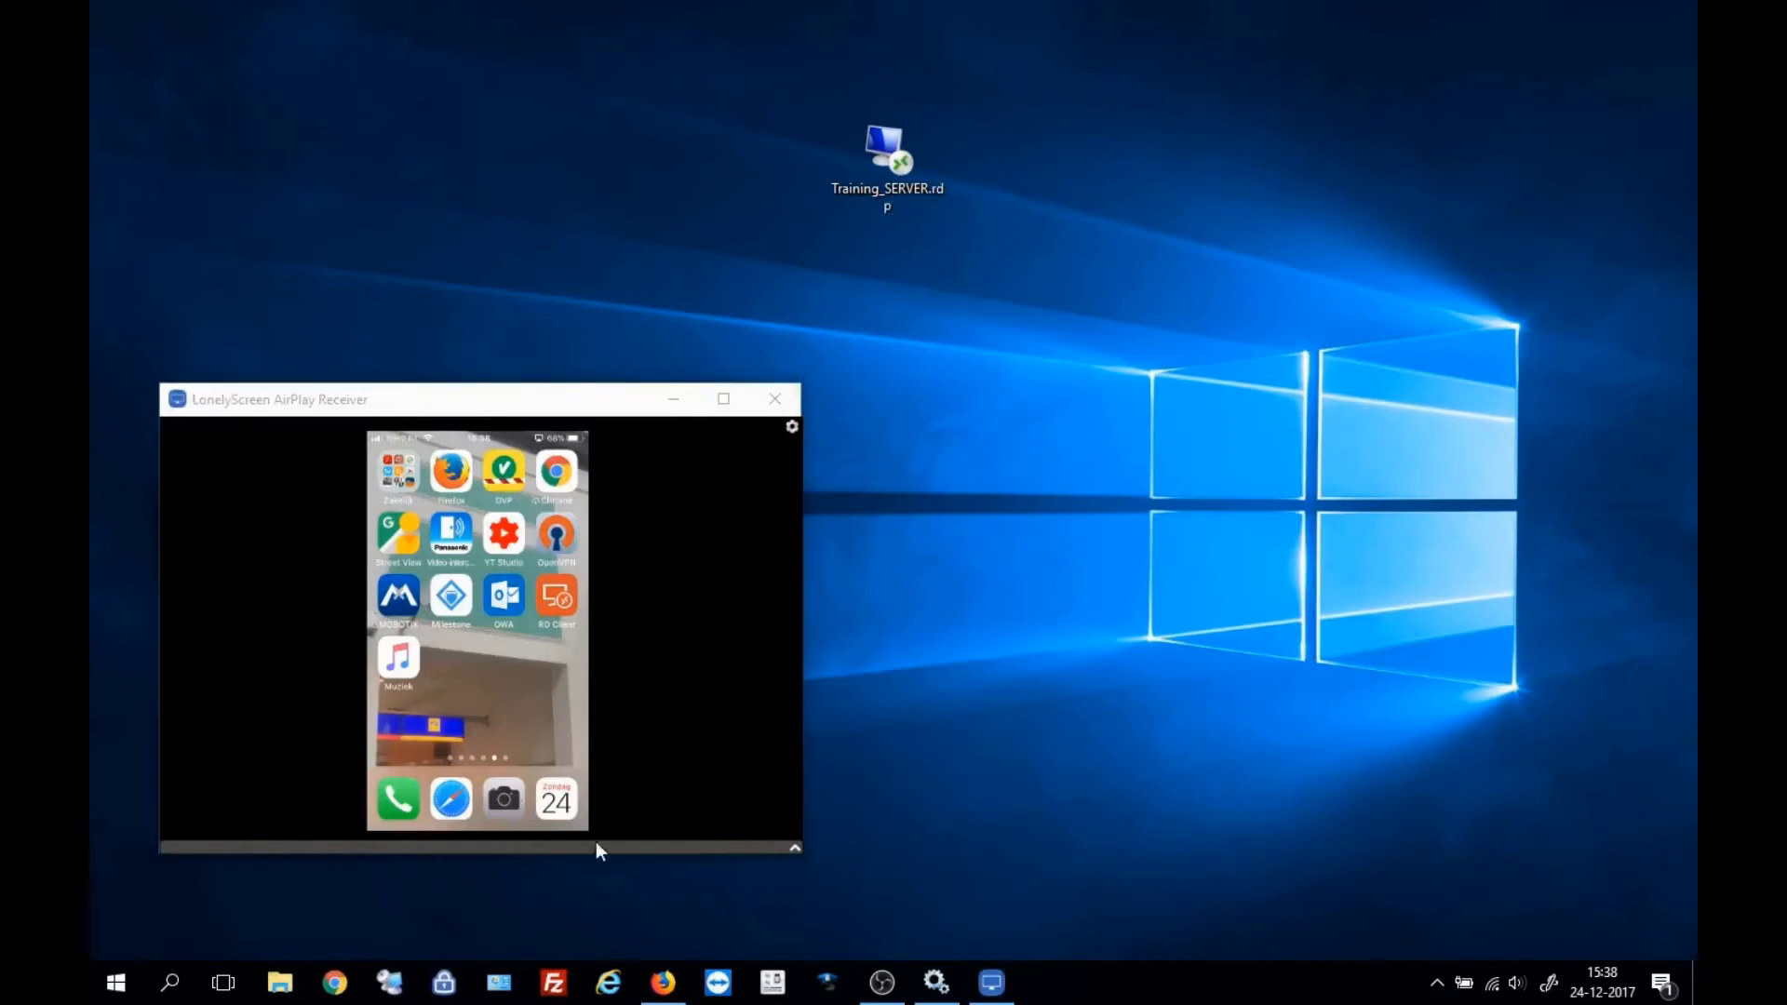
{"action": "left_click", "coordinate": [662, 982]}
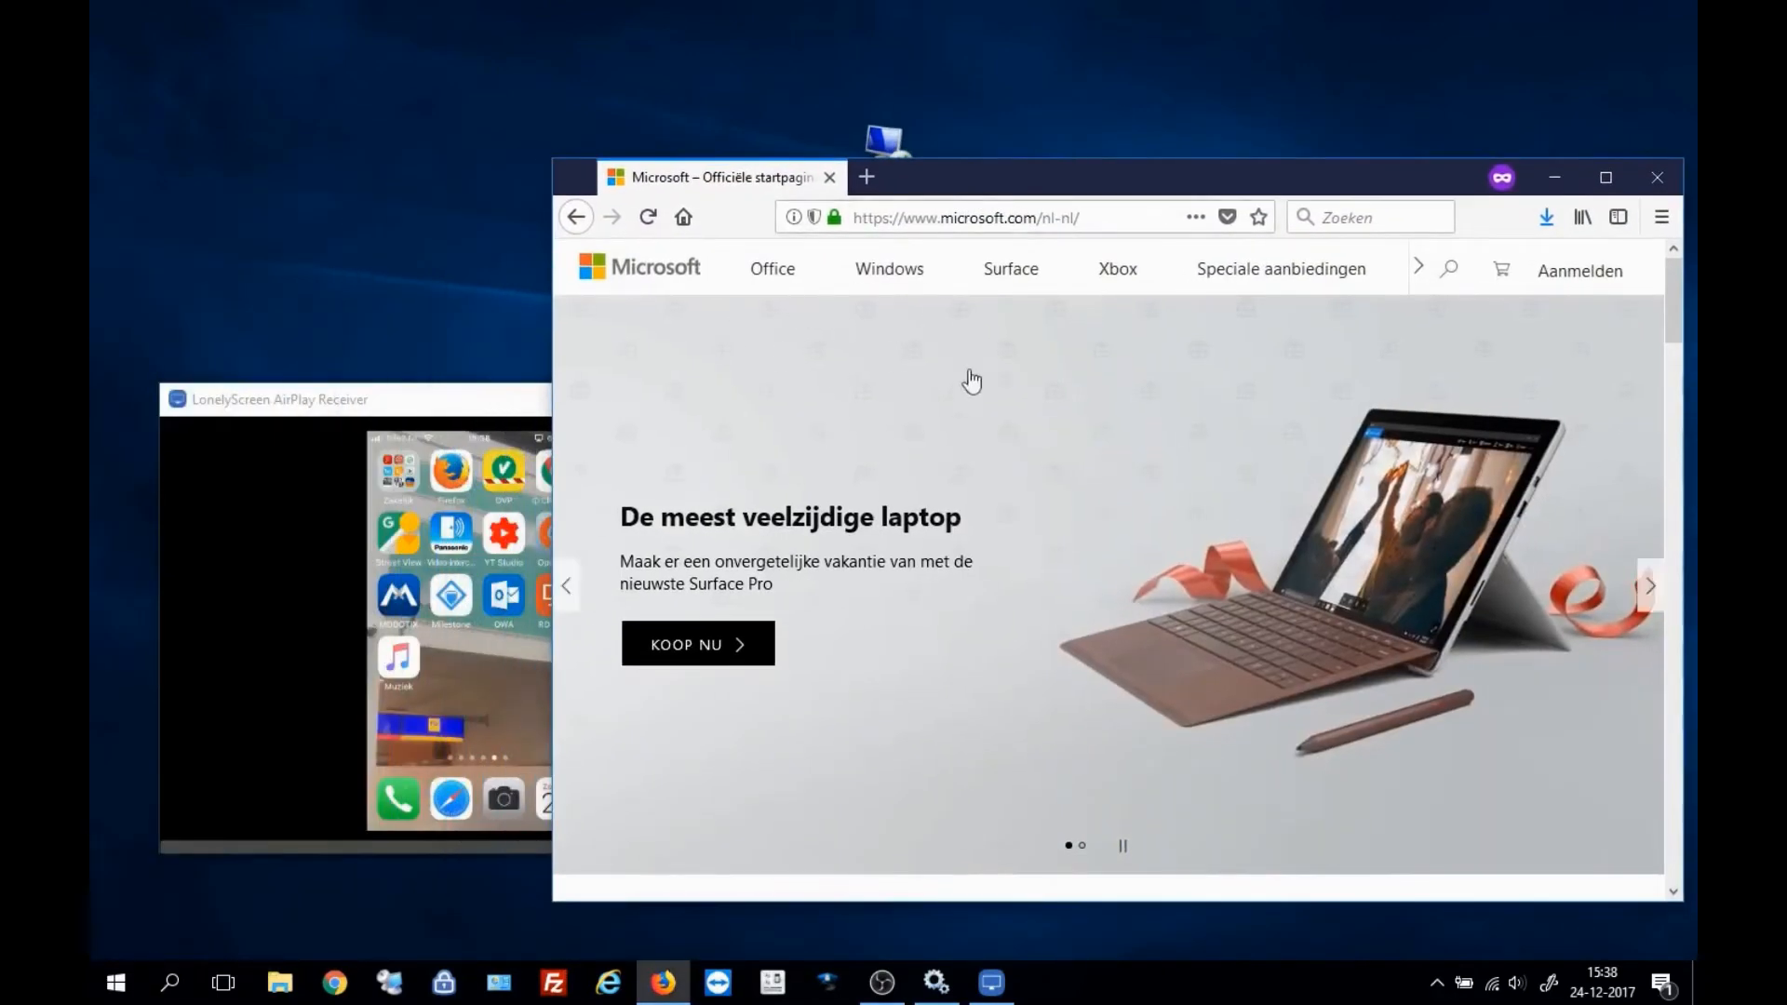
{"action": "left_click", "coordinate": [1099, 215]}
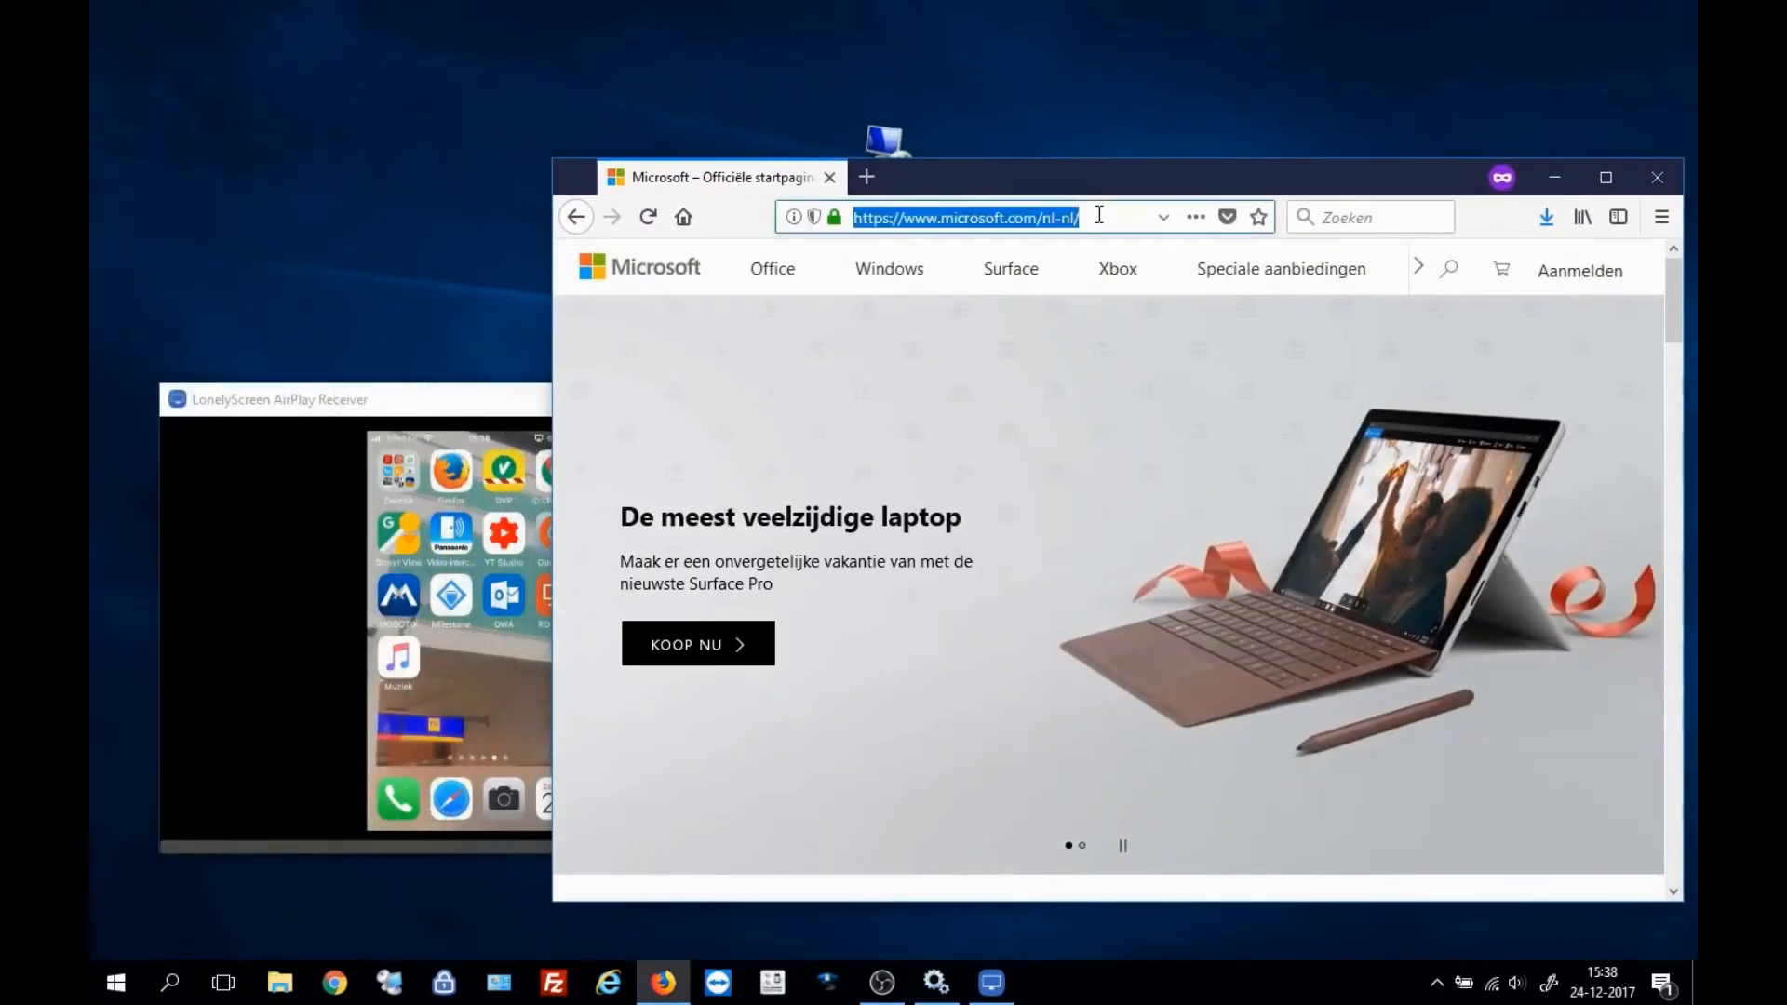
{"action": "type", "text": "https:"}
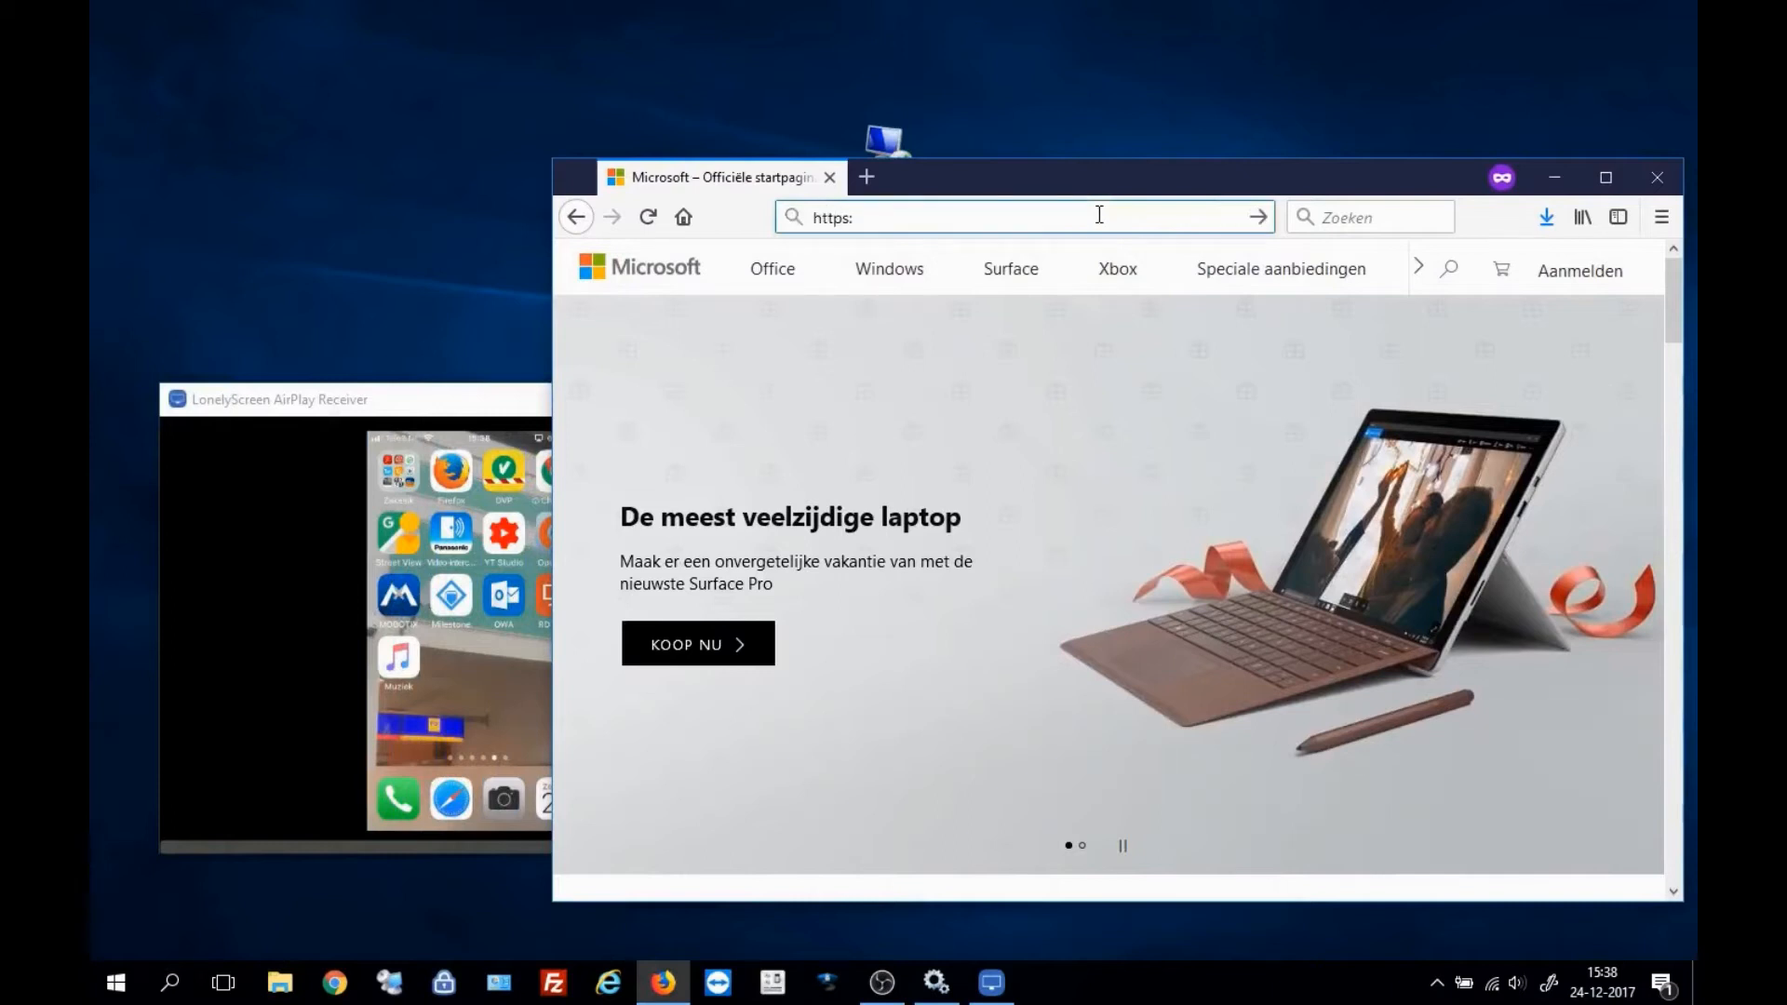
{"action": "type", "text": "//training.remotewebaccess.com"}
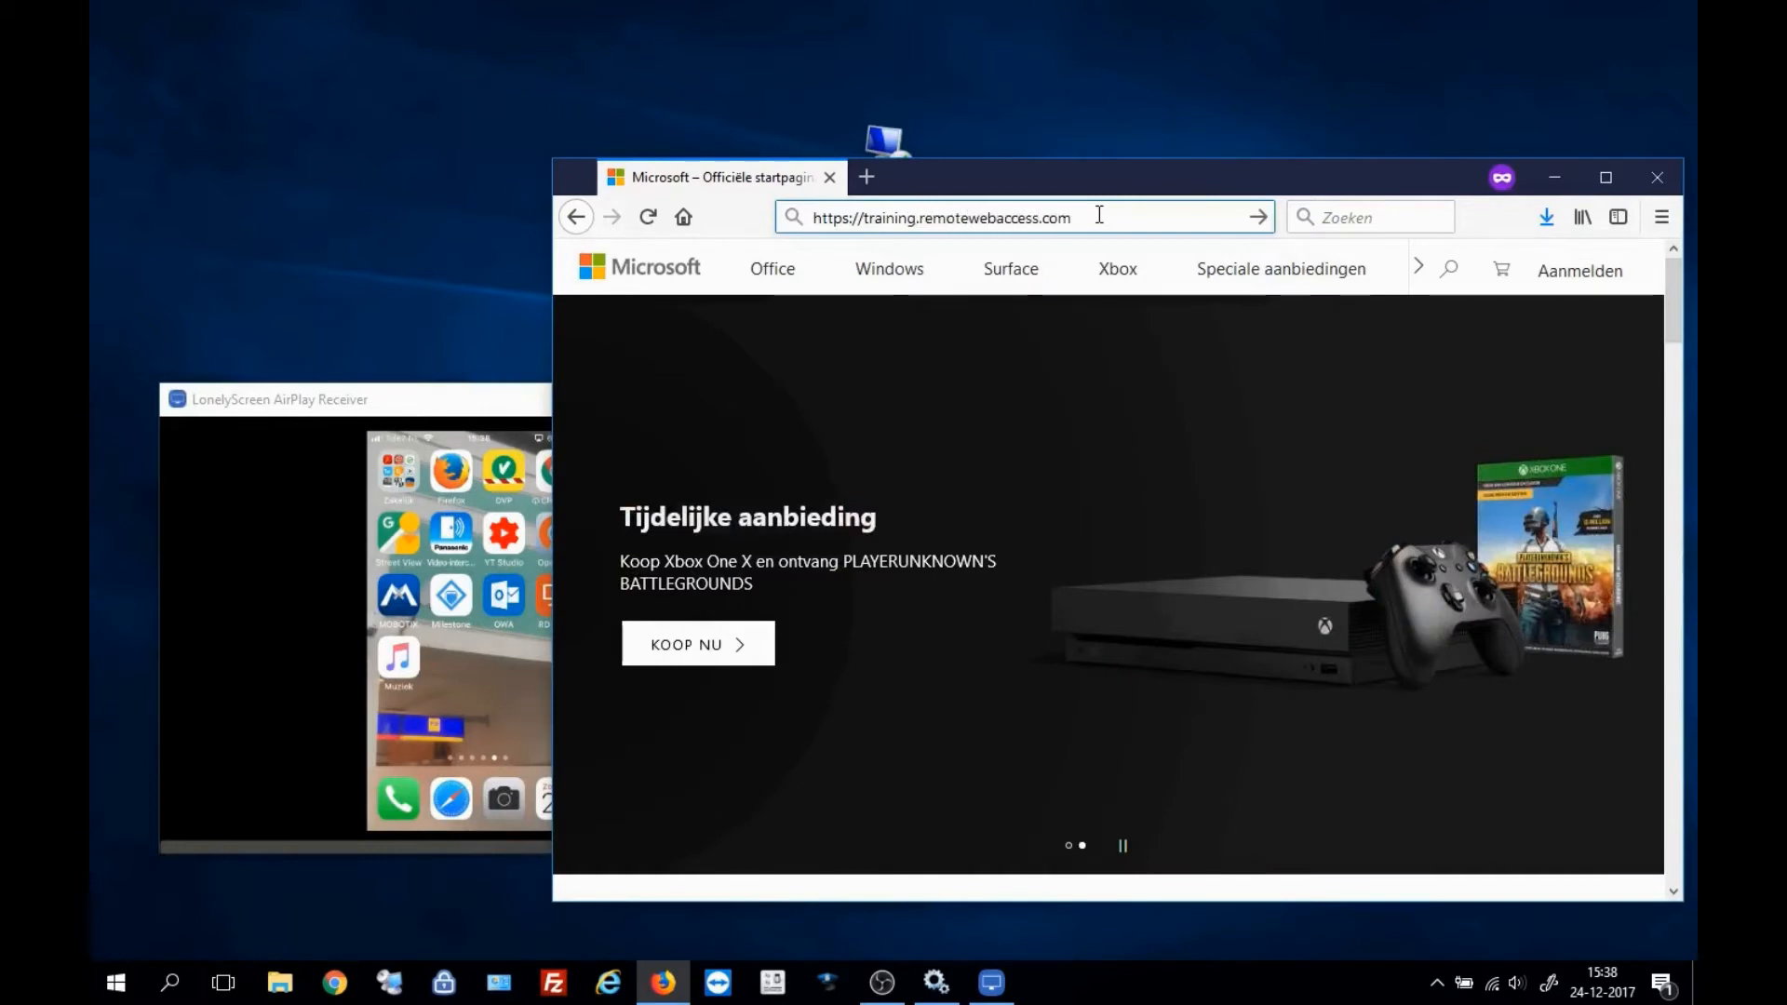
{"action": "type", "text": "/rdweb"}
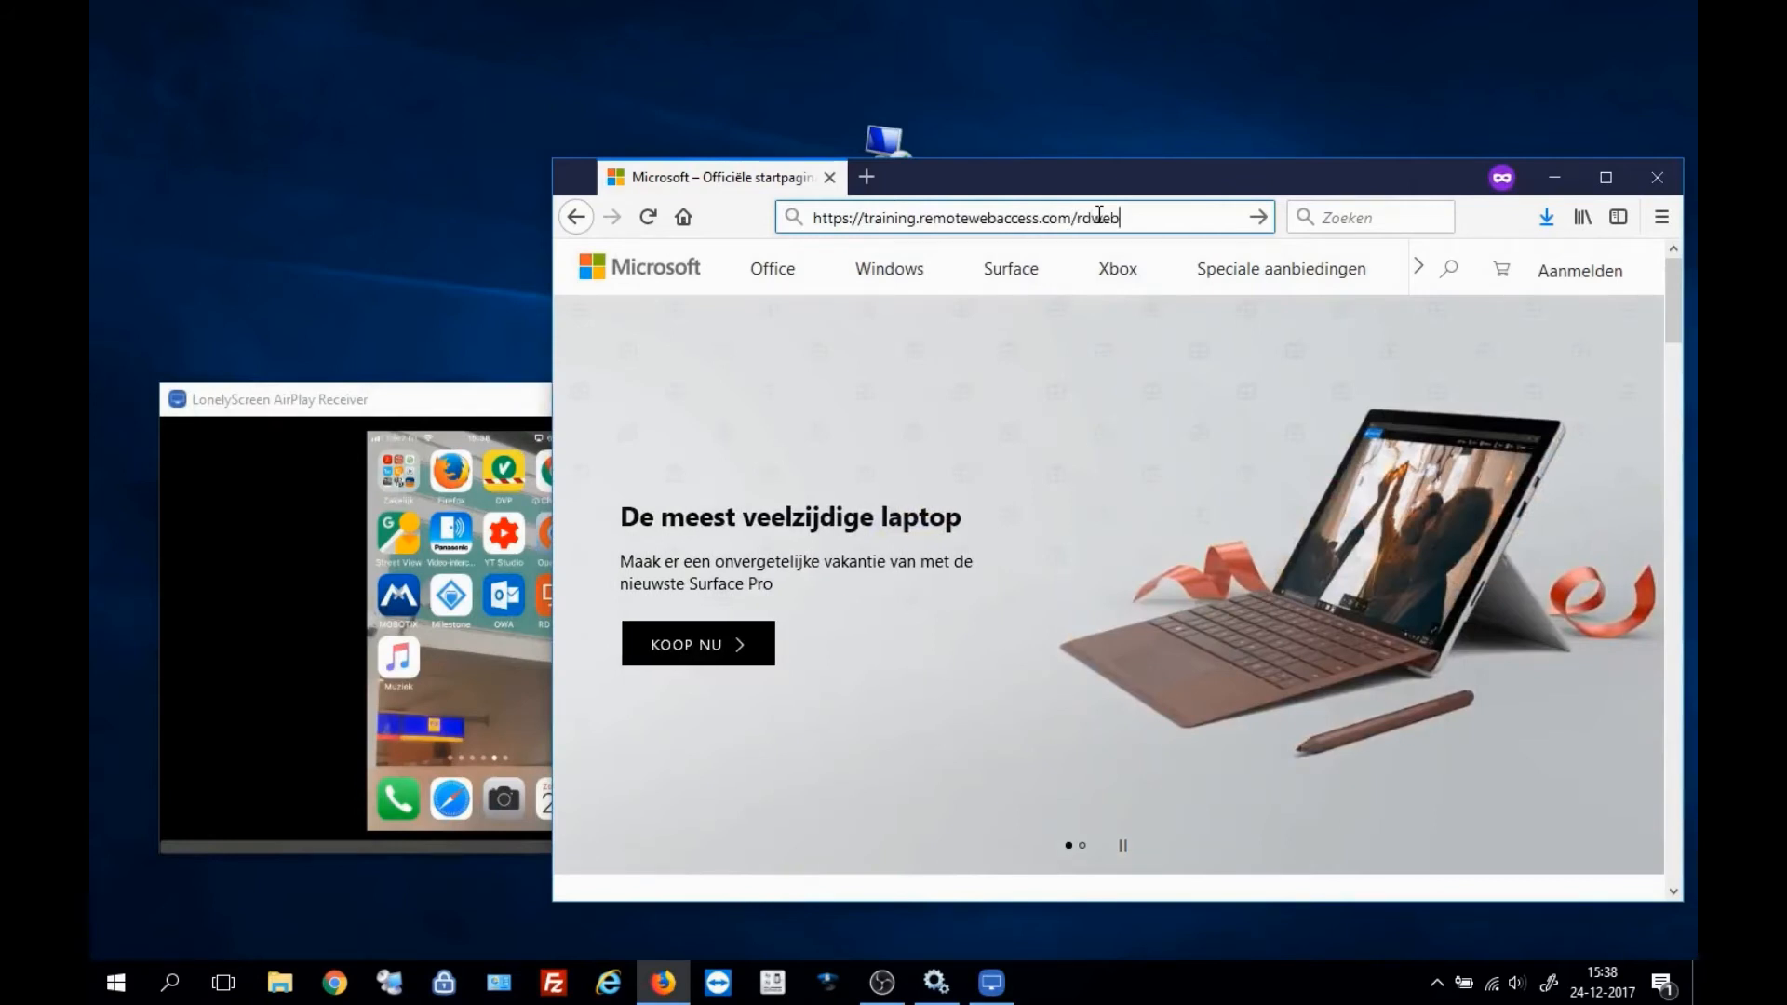
{"action": "key", "text": "Return"}
Sign in to RD Web Access with the domain user name training.local\Administrator and the account password.
{"action": "left_click_drag", "start_coordinate": [1117, 517], "coordinate": [1289, 515]}
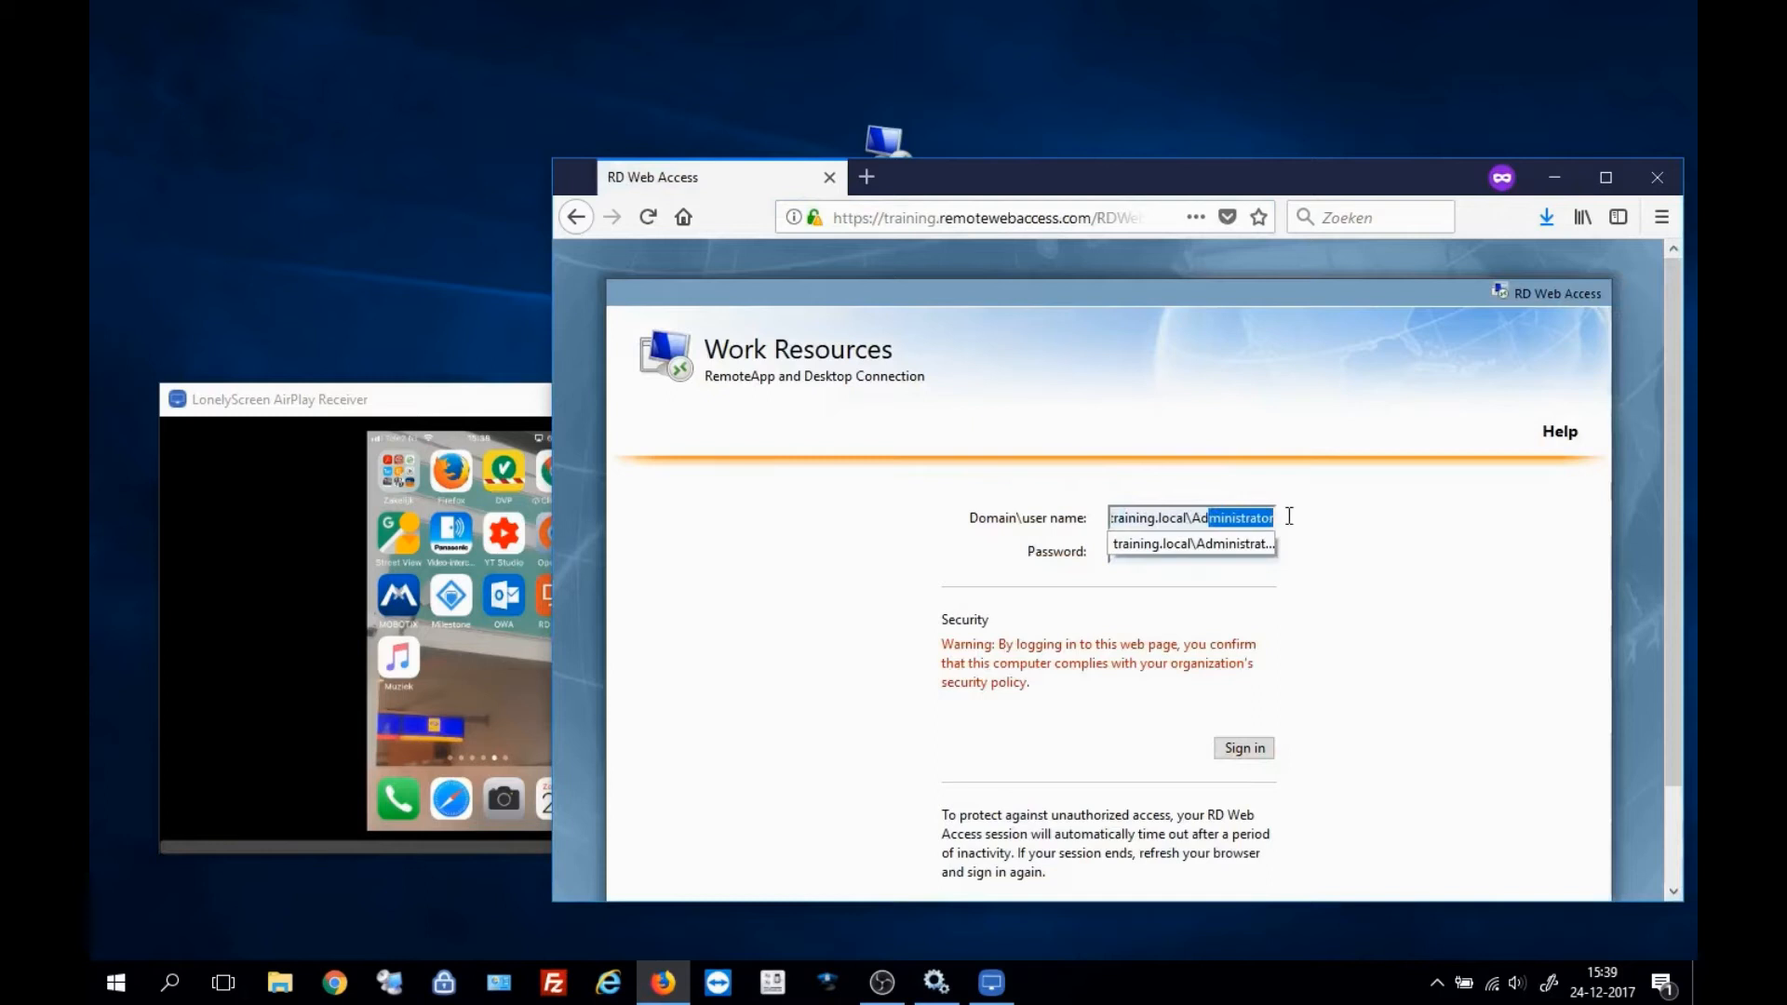
{"action": "left_click", "coordinate": [1133, 570]}
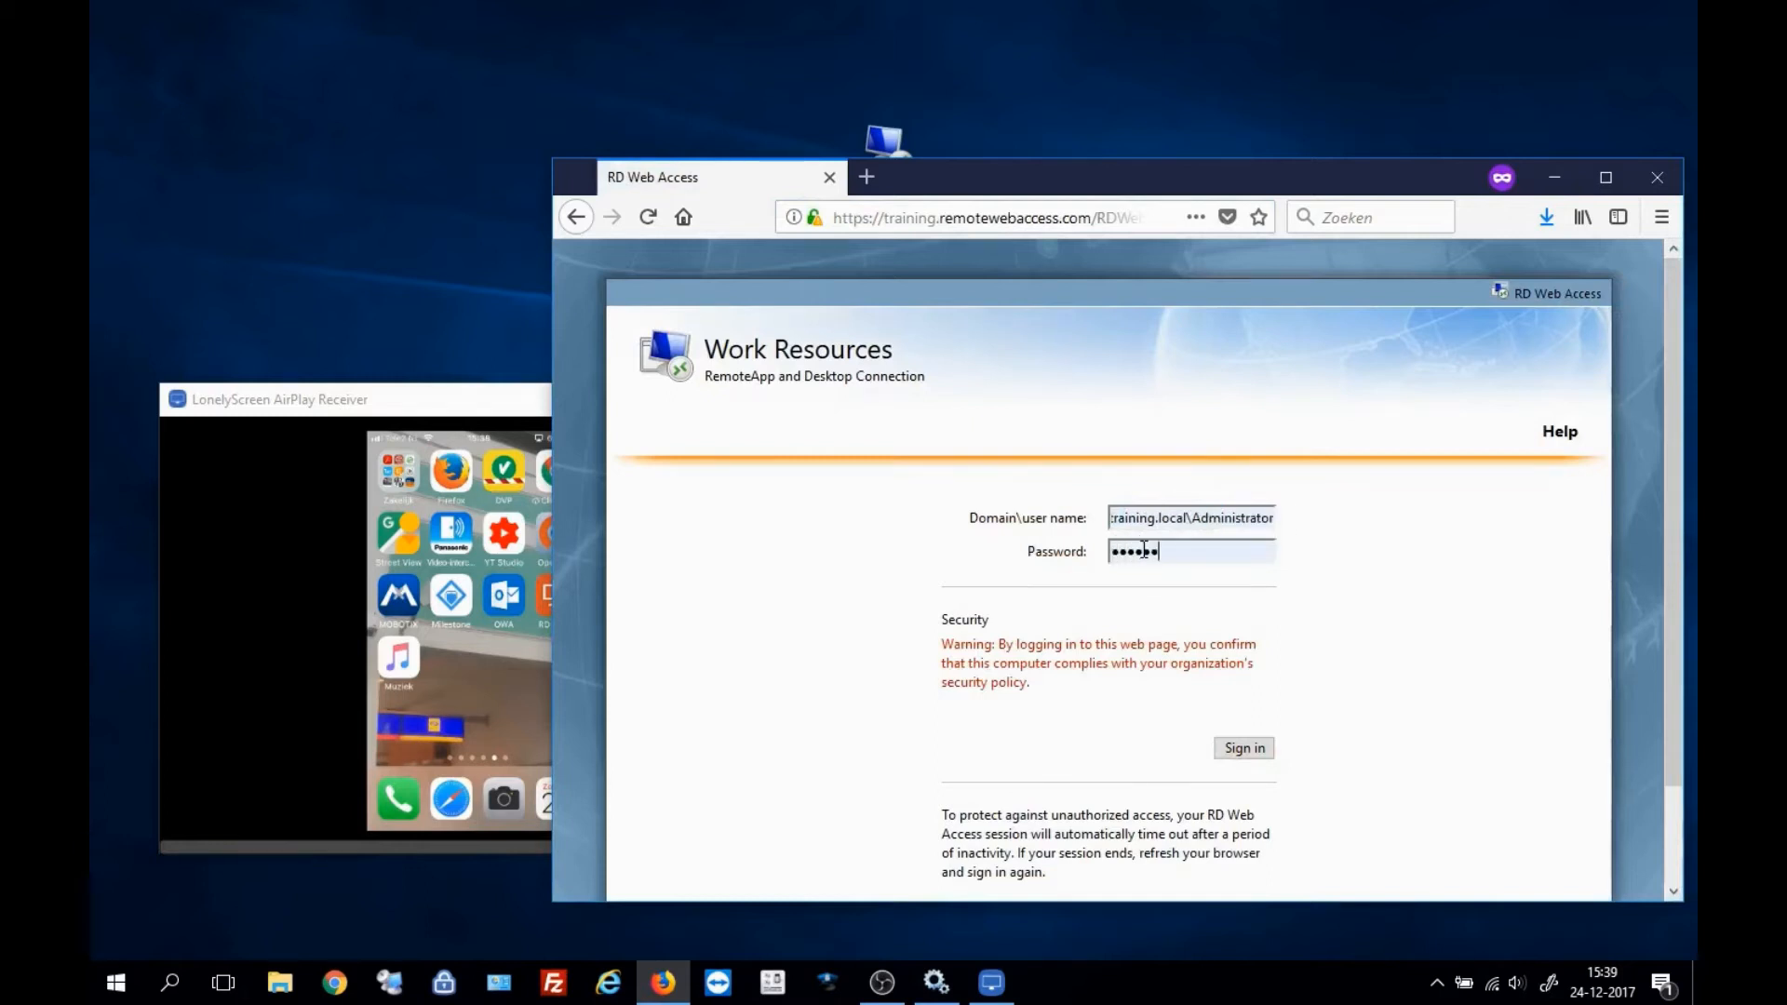
{"action": "left_click", "coordinate": [1245, 750]}
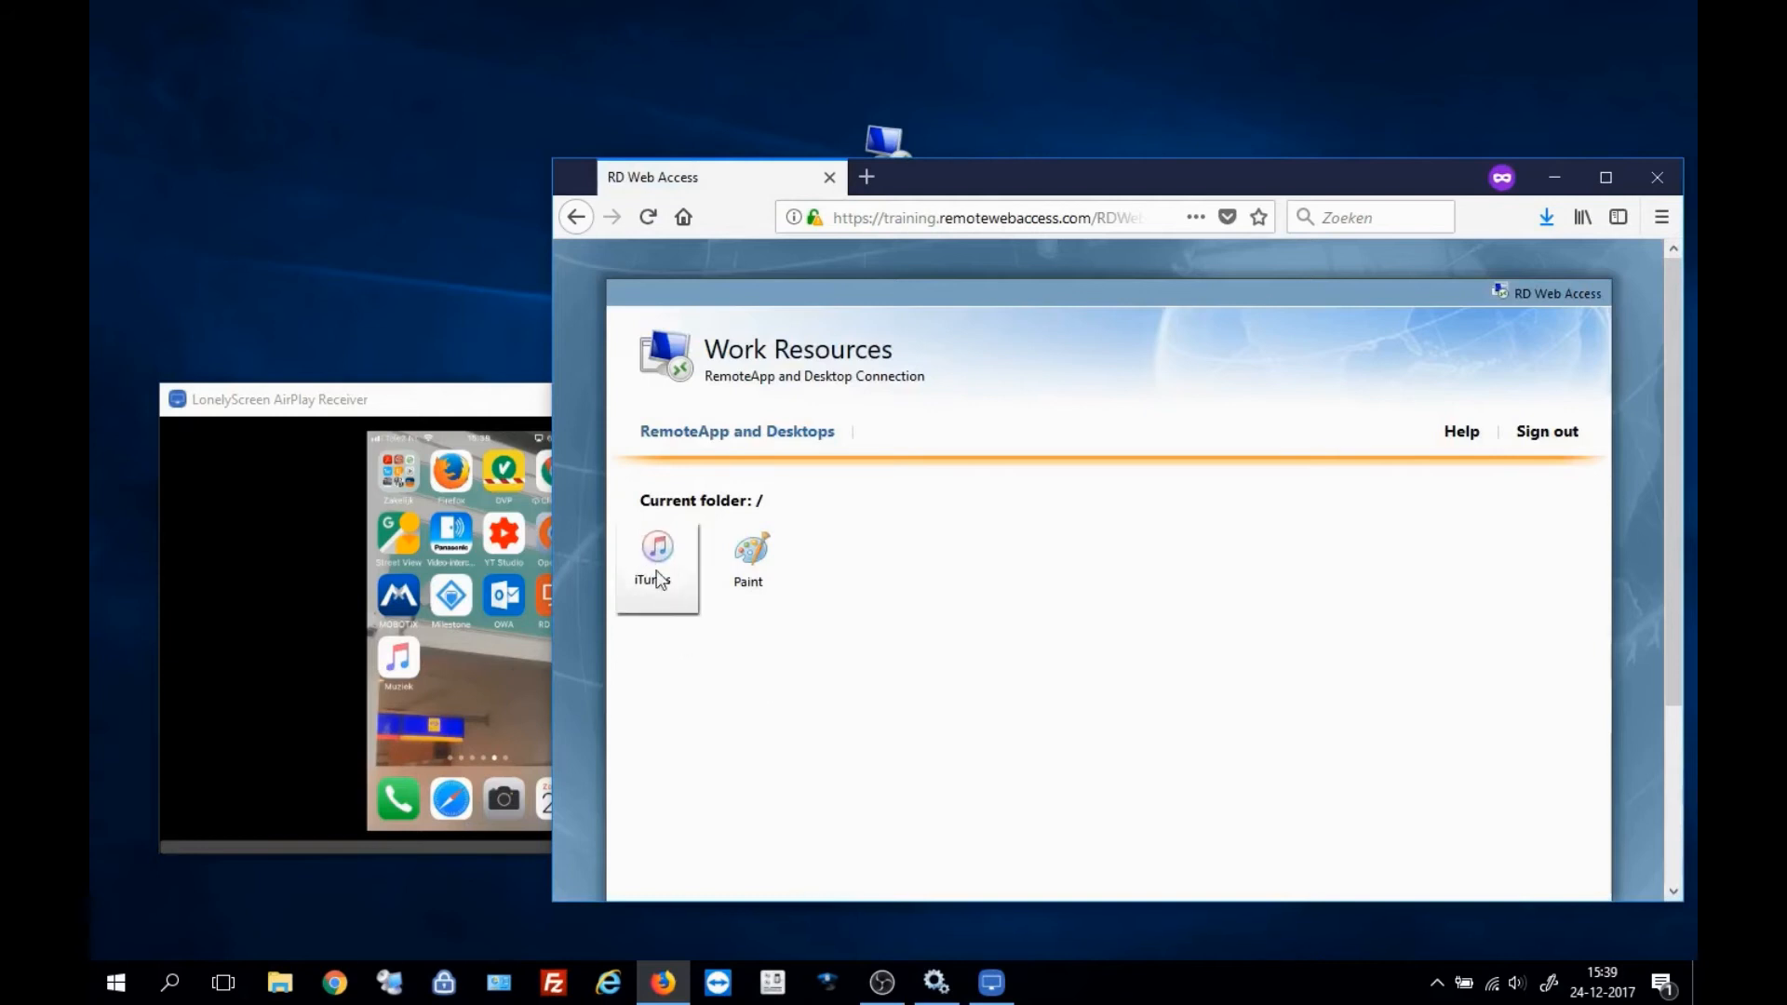
Launch the iTunes RemoteApp with Remote Desktop Connection and authenticate with the Administrator account password.
{"action": "left_click", "coordinate": [658, 580]}
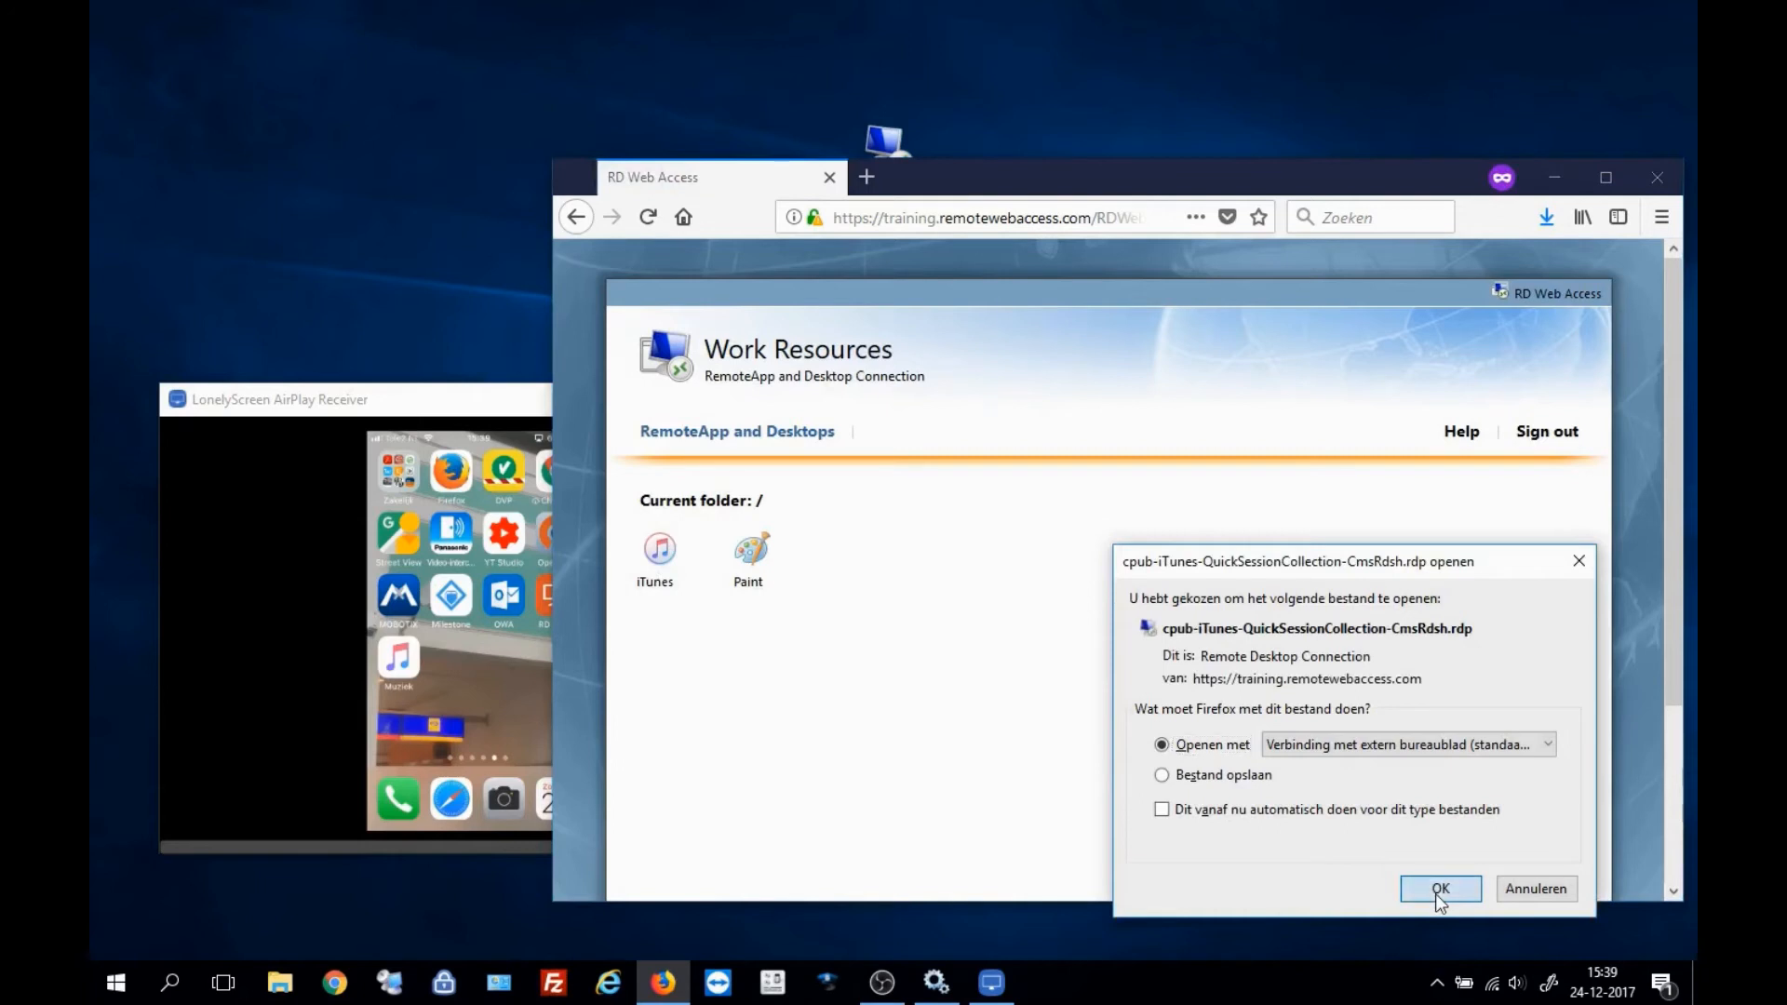
{"action": "left_click", "coordinate": [1441, 888]}
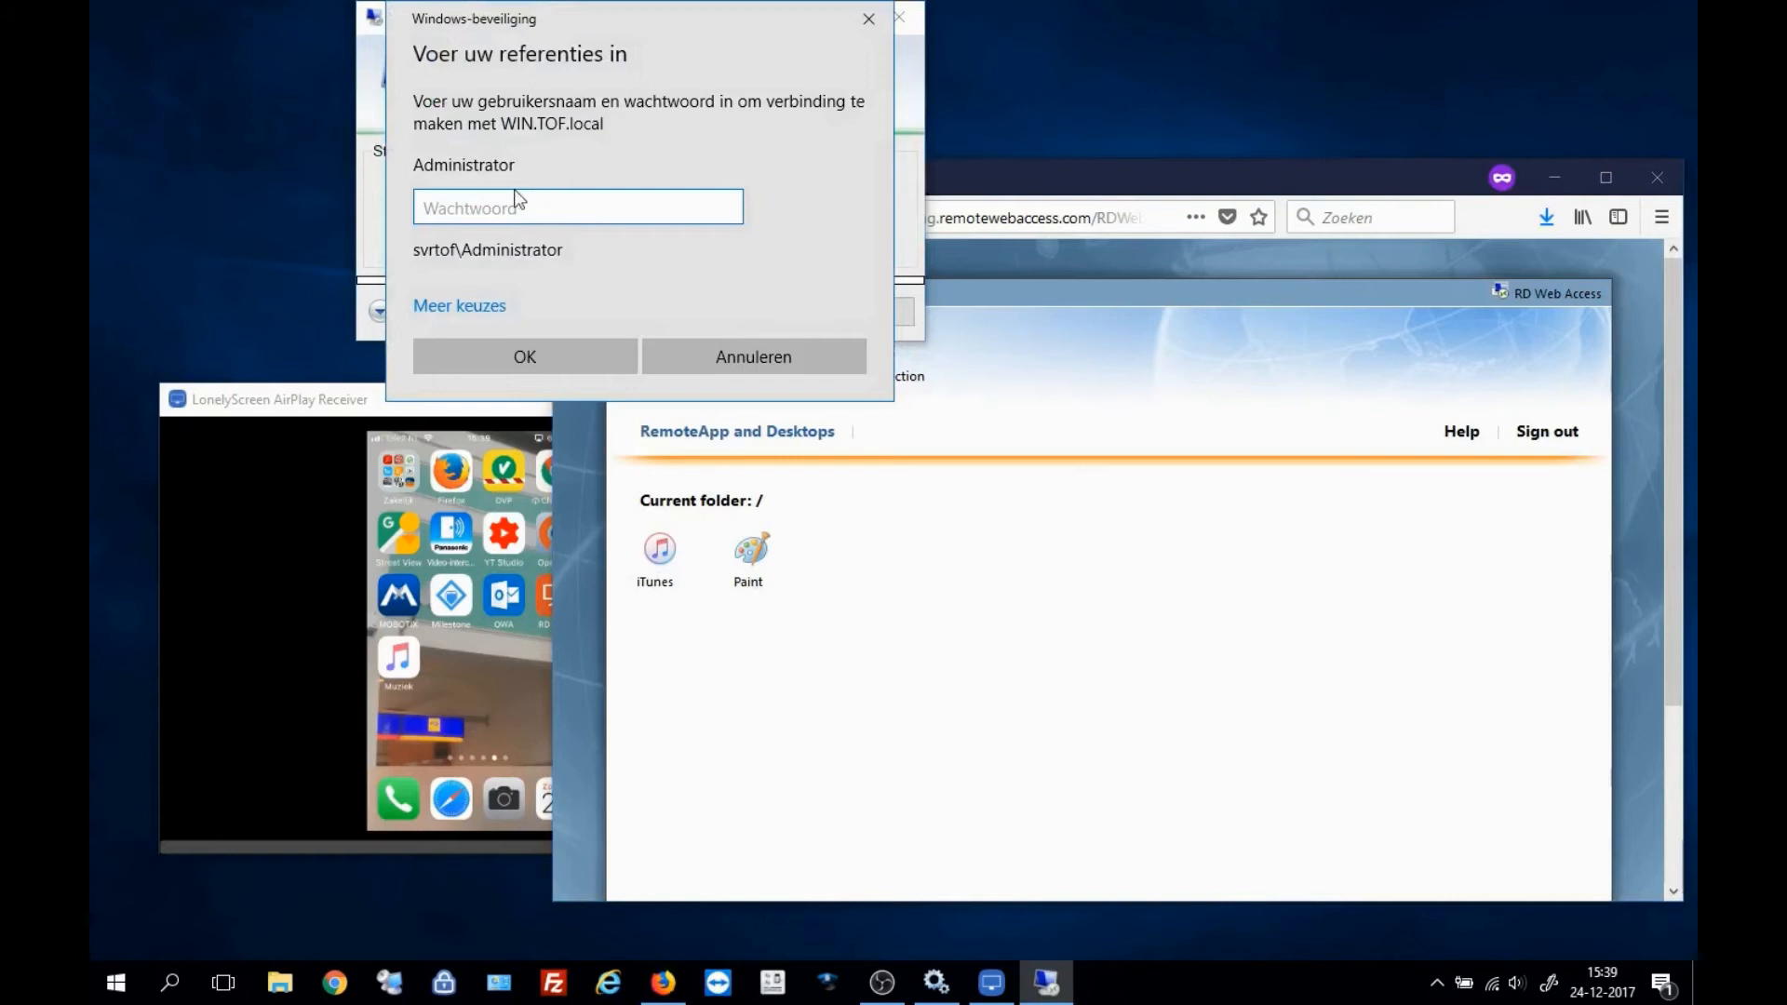
{"action": "type", "text": "••••••••"}
{"action": "left_click", "coordinate": [517, 360]}
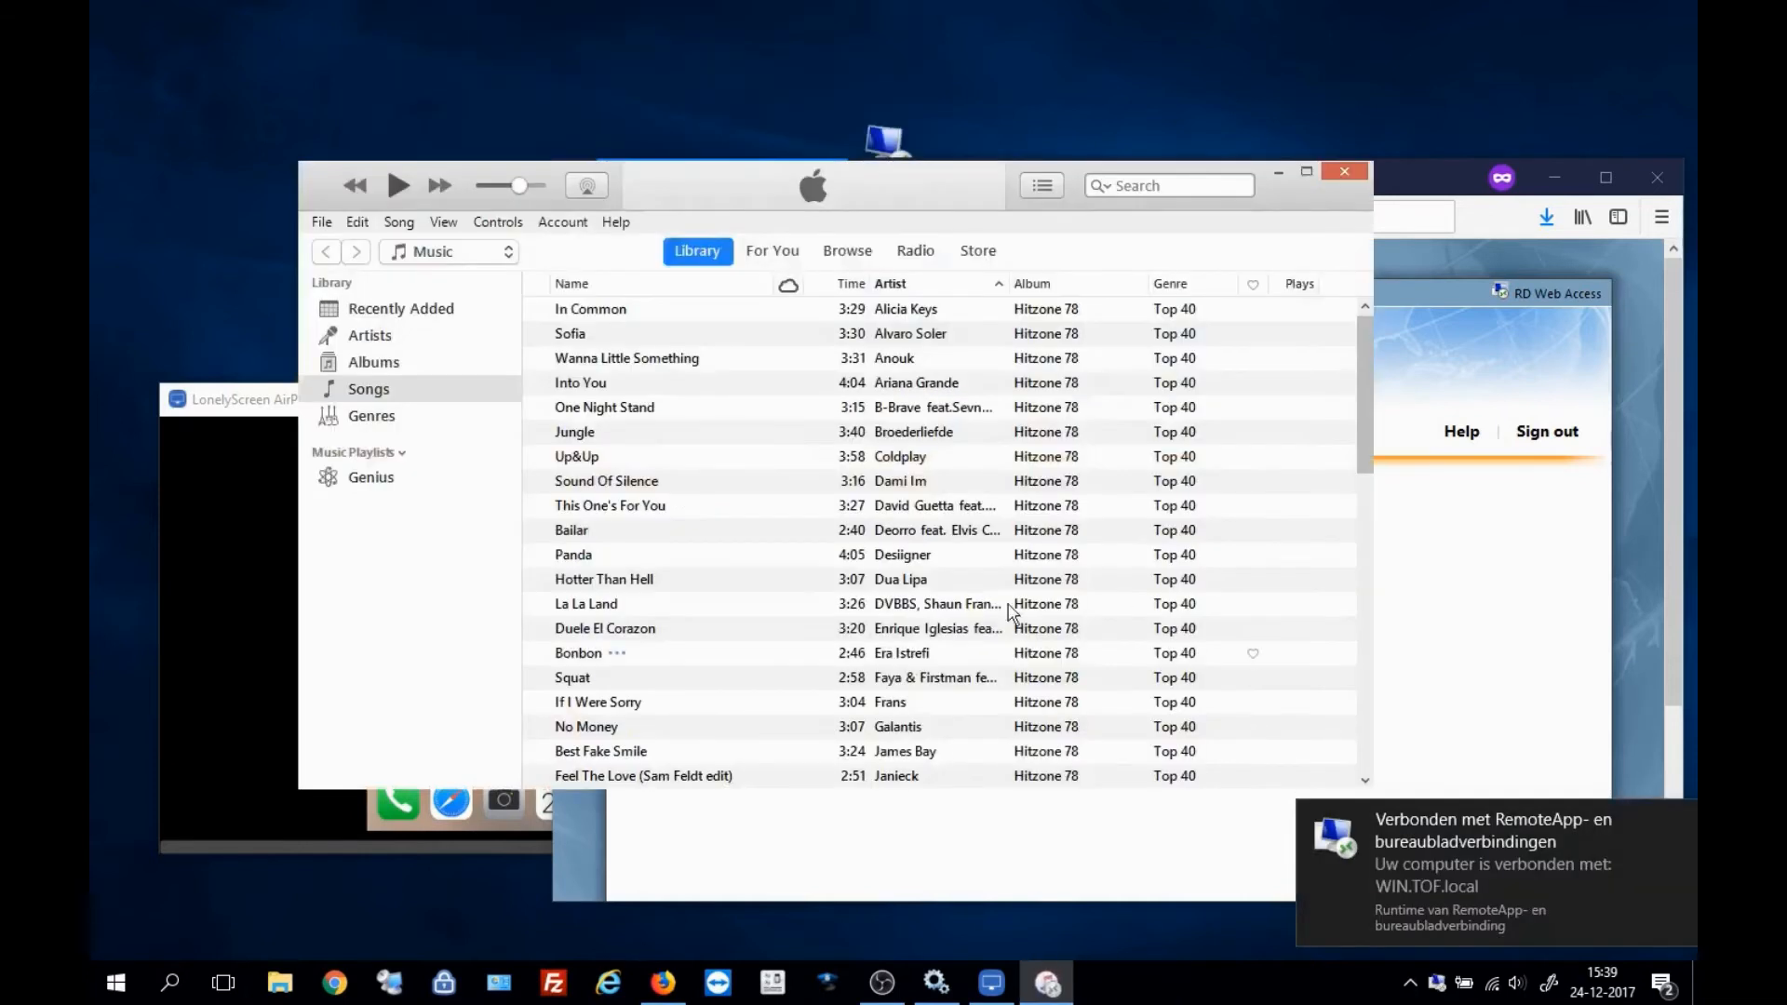
Arrange the remote iTunes window alongside the LonelyScreen AirPlay Receiver window and make iTunes taller to show more songs.
{"action": "left_click_drag", "start_coordinate": [1076, 168], "coordinate": [1226, 123]}
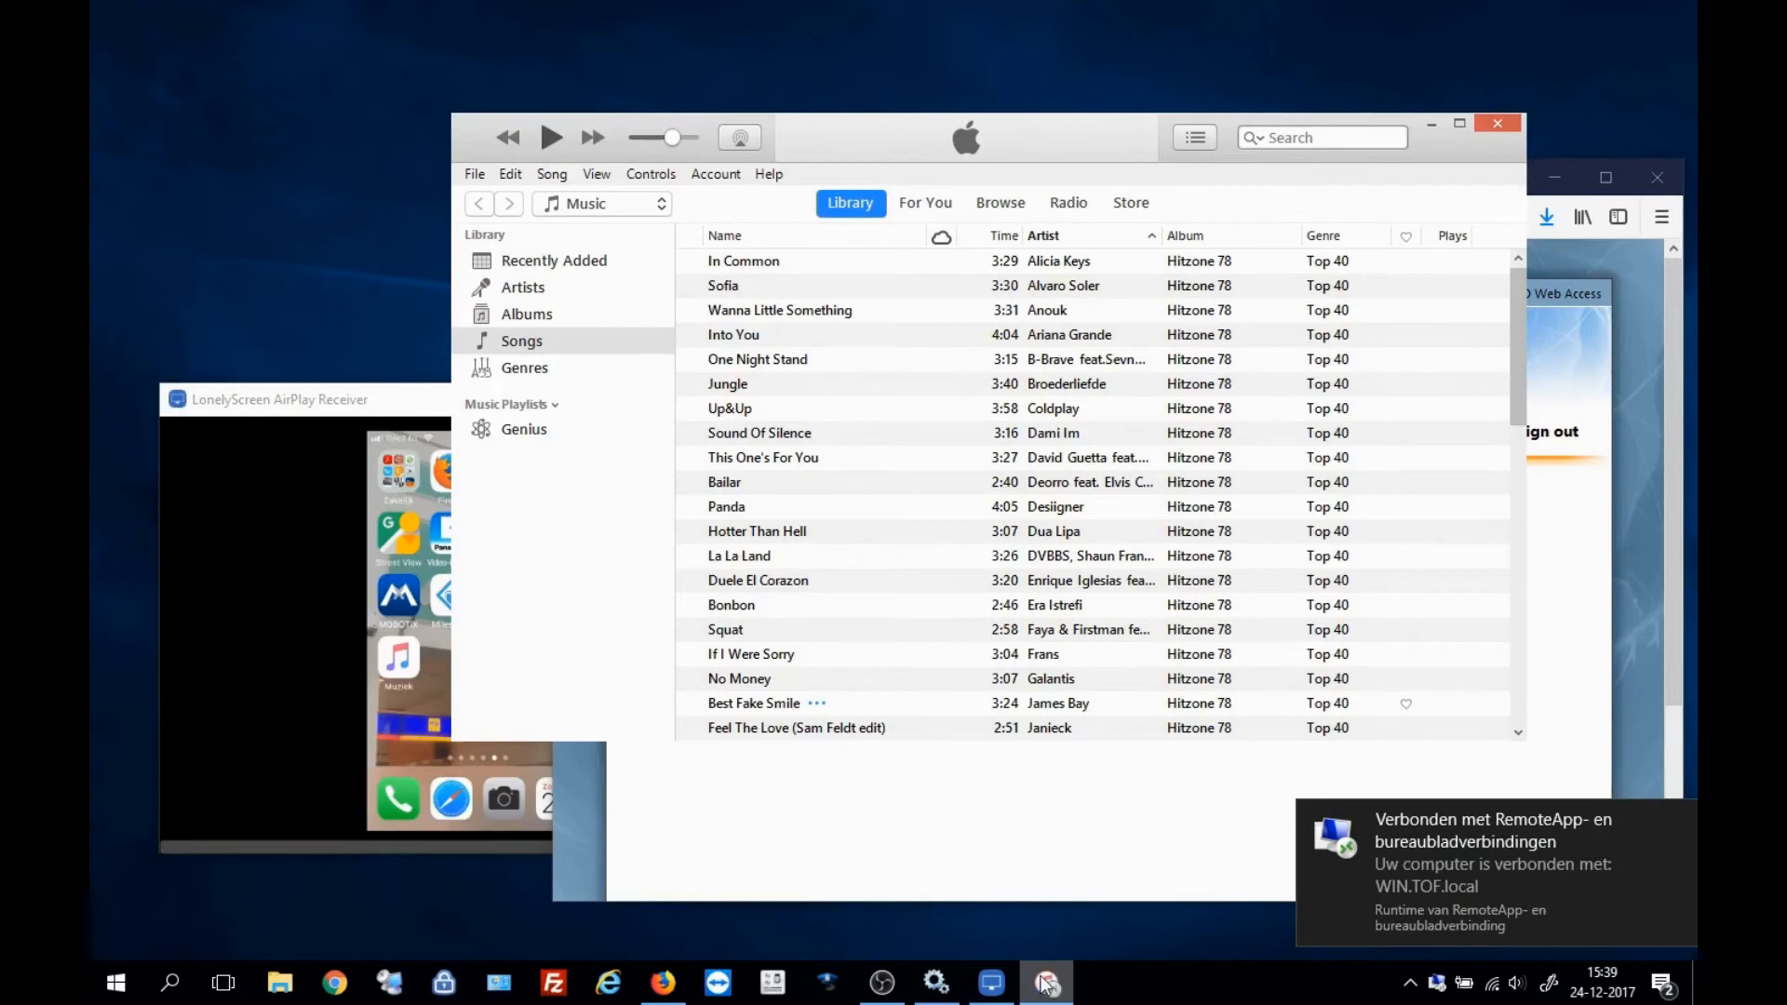
{"action": "mouse_move", "coordinate": [1058, 998]}
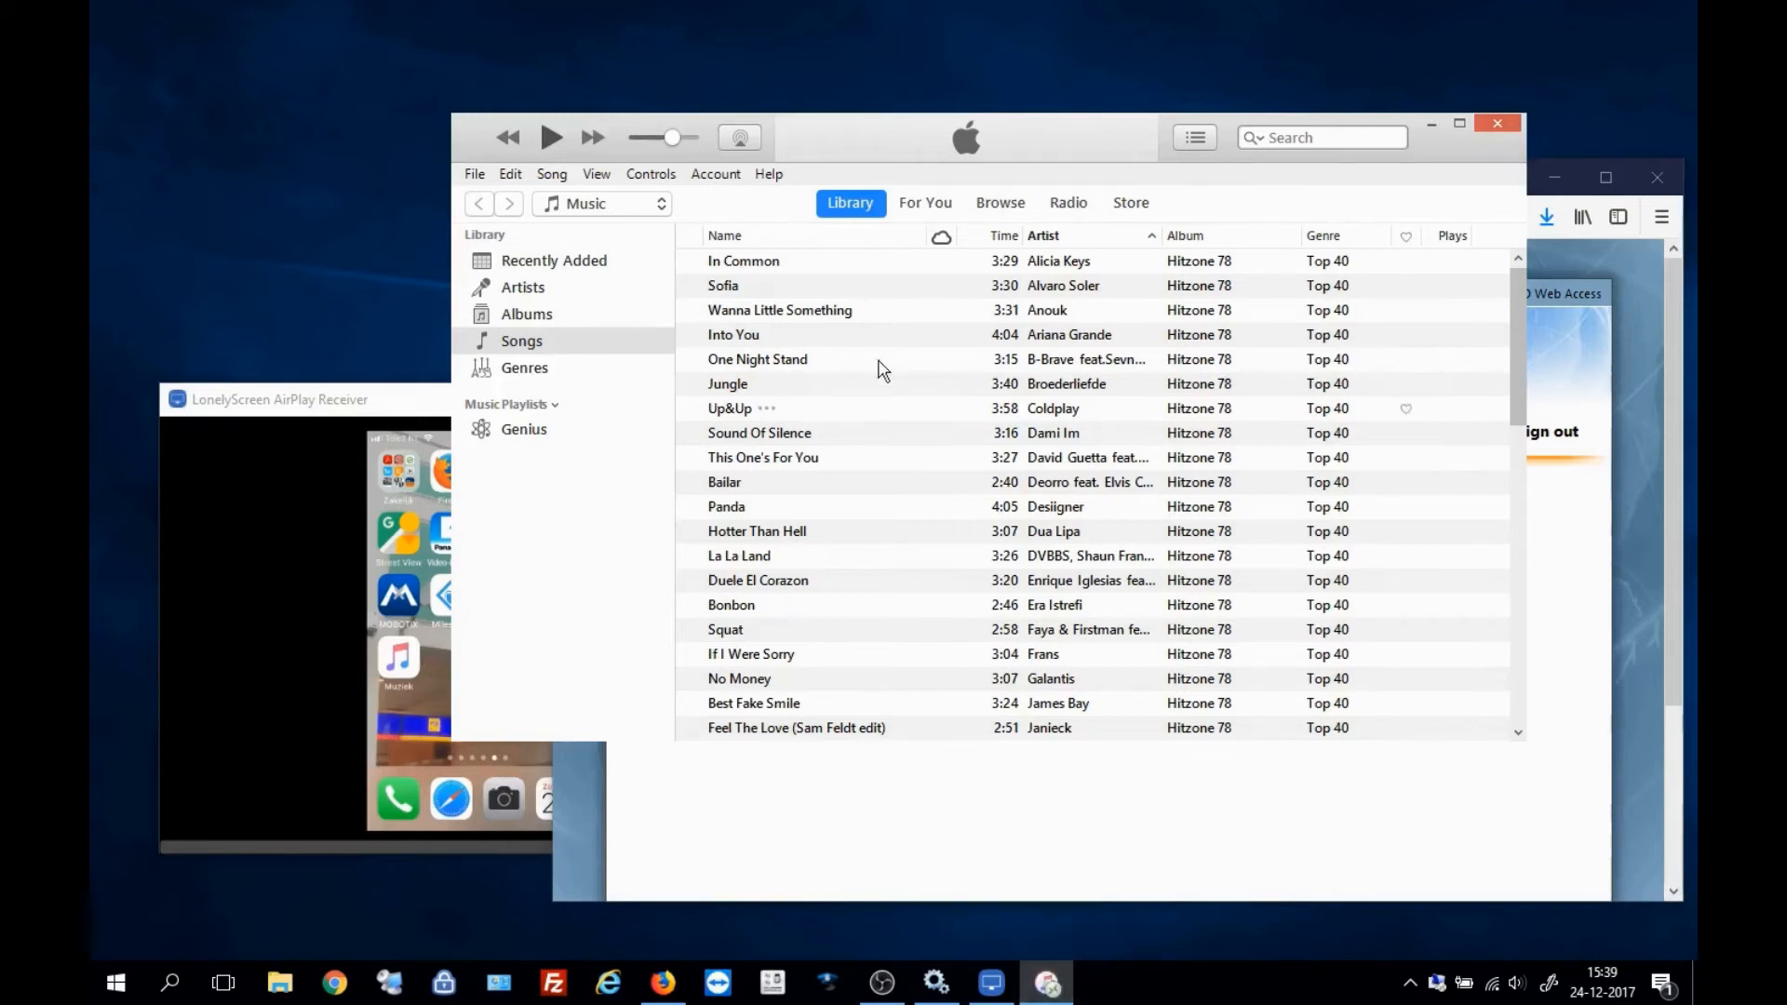
{"action": "left_click_drag", "start_coordinate": [1170, 127], "coordinate": [1239, 104]}
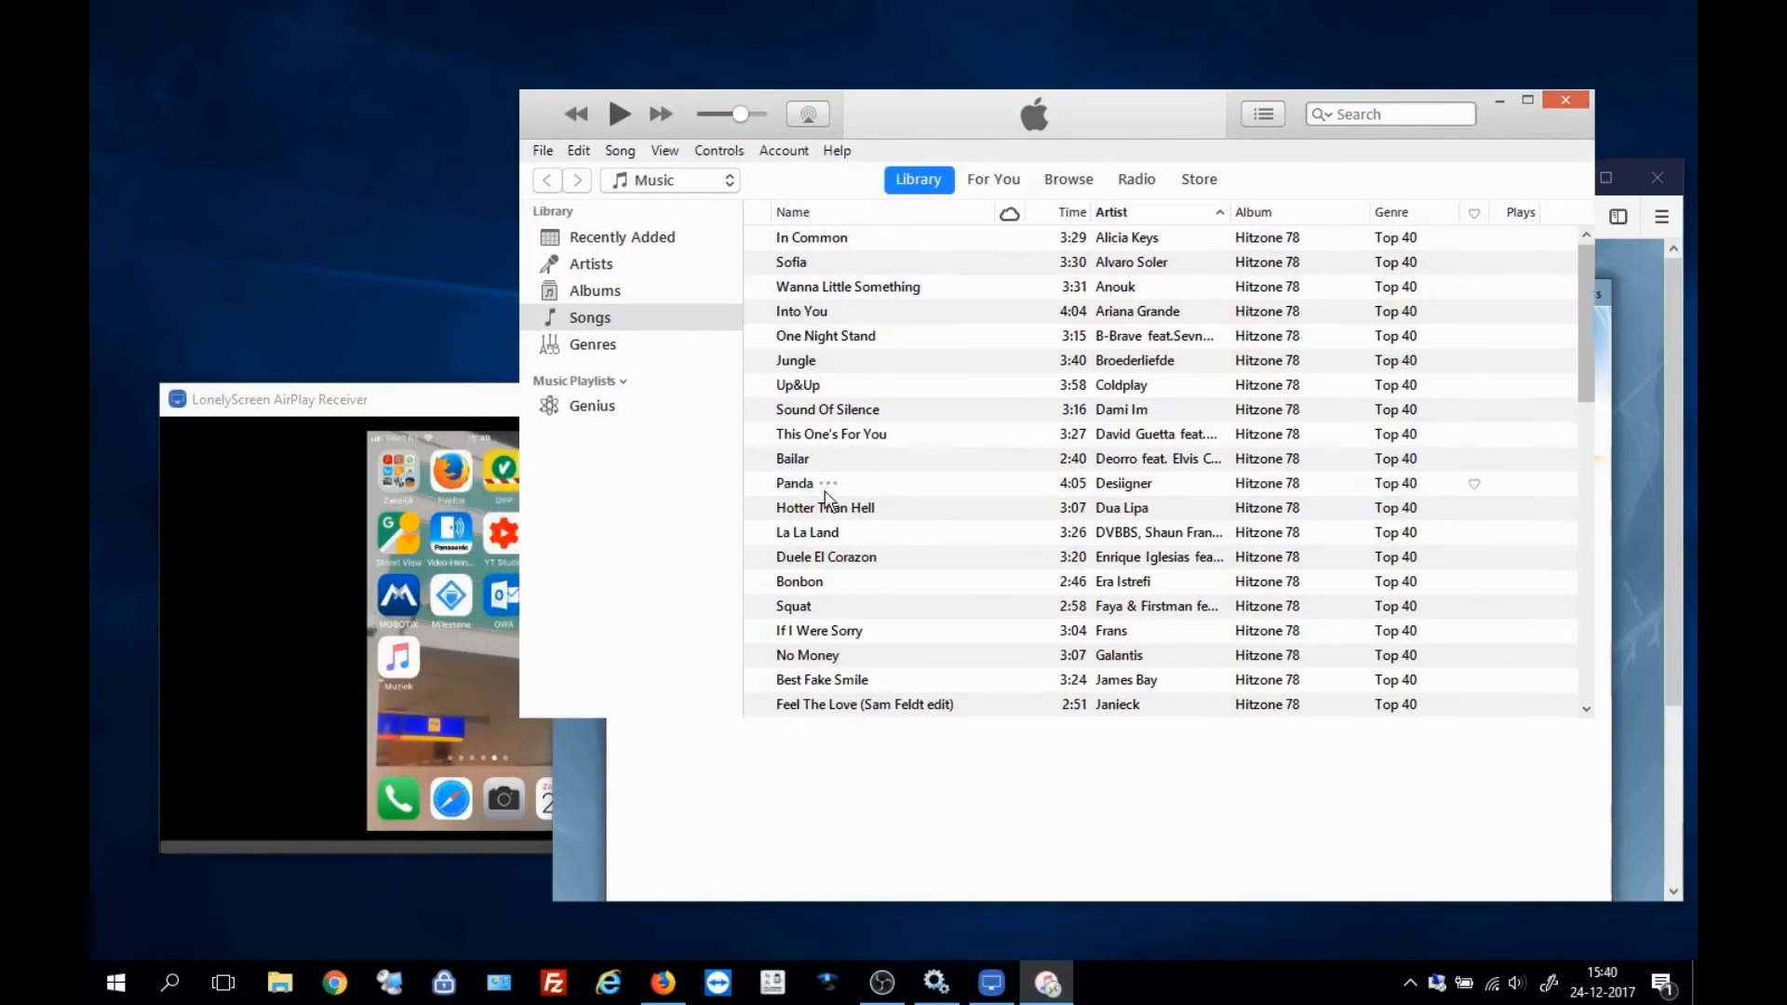
{"action": "left_click", "coordinate": [377, 441]}
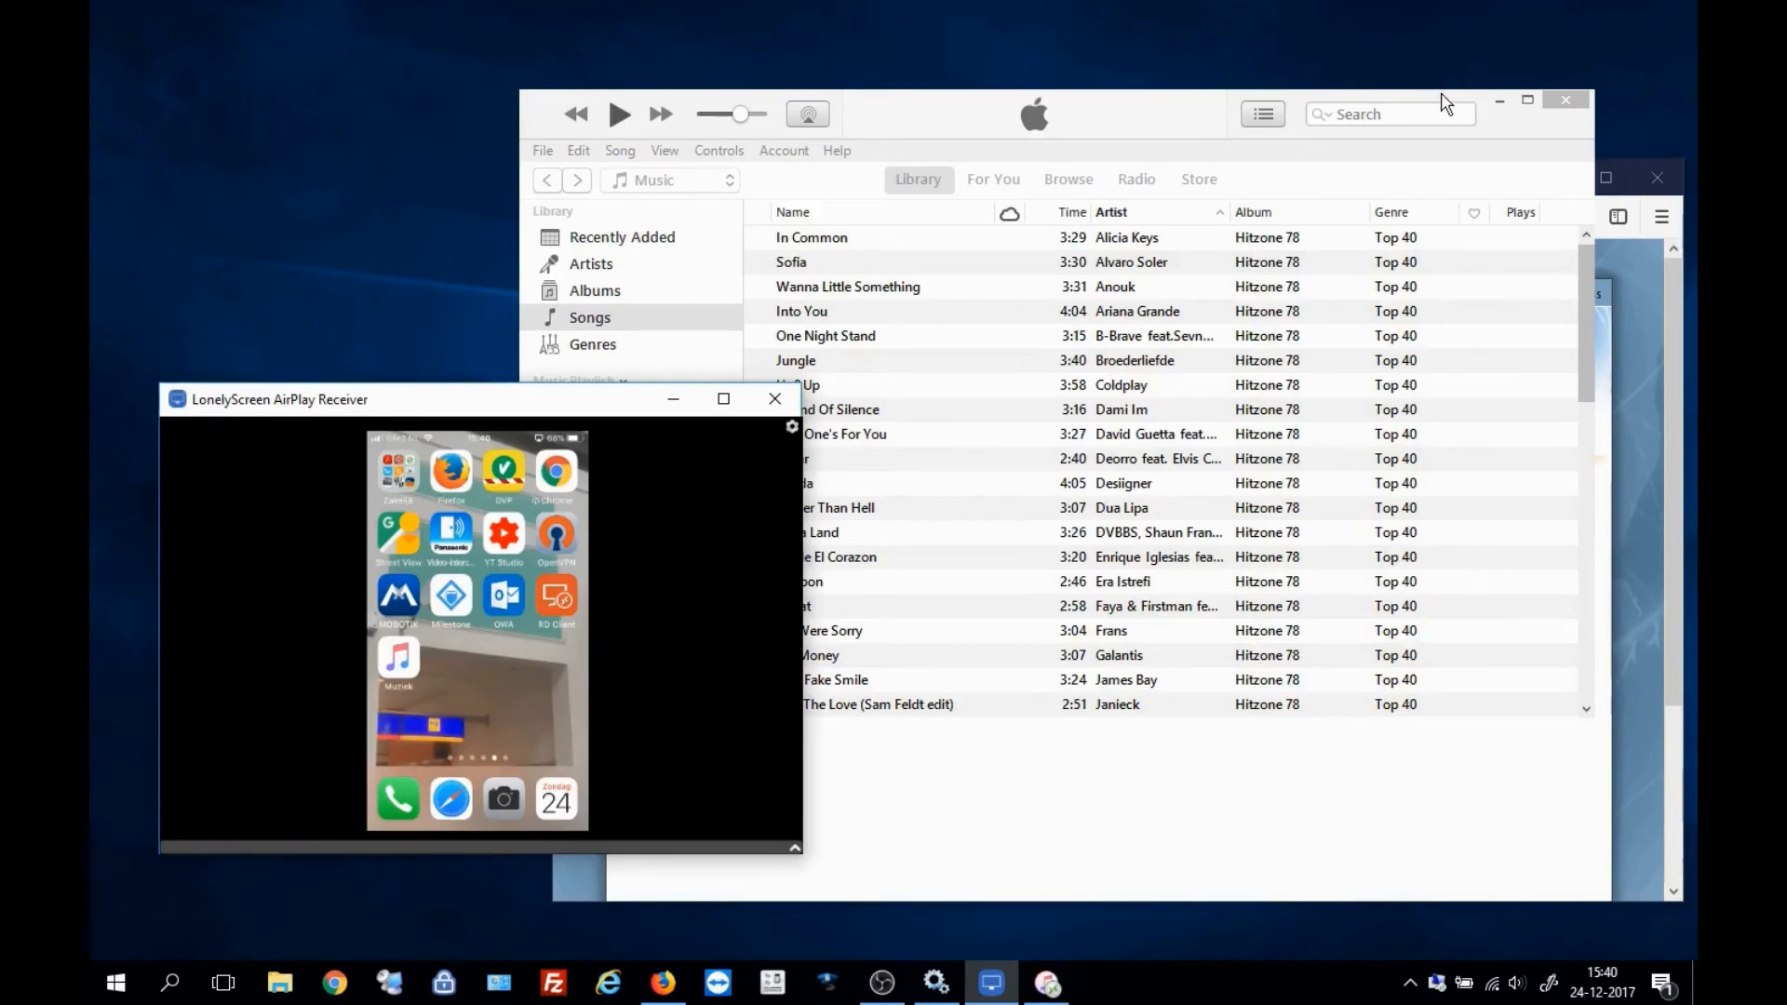
{"action": "left_click_drag", "start_coordinate": [1446, 93], "coordinate": [1447, 403]}
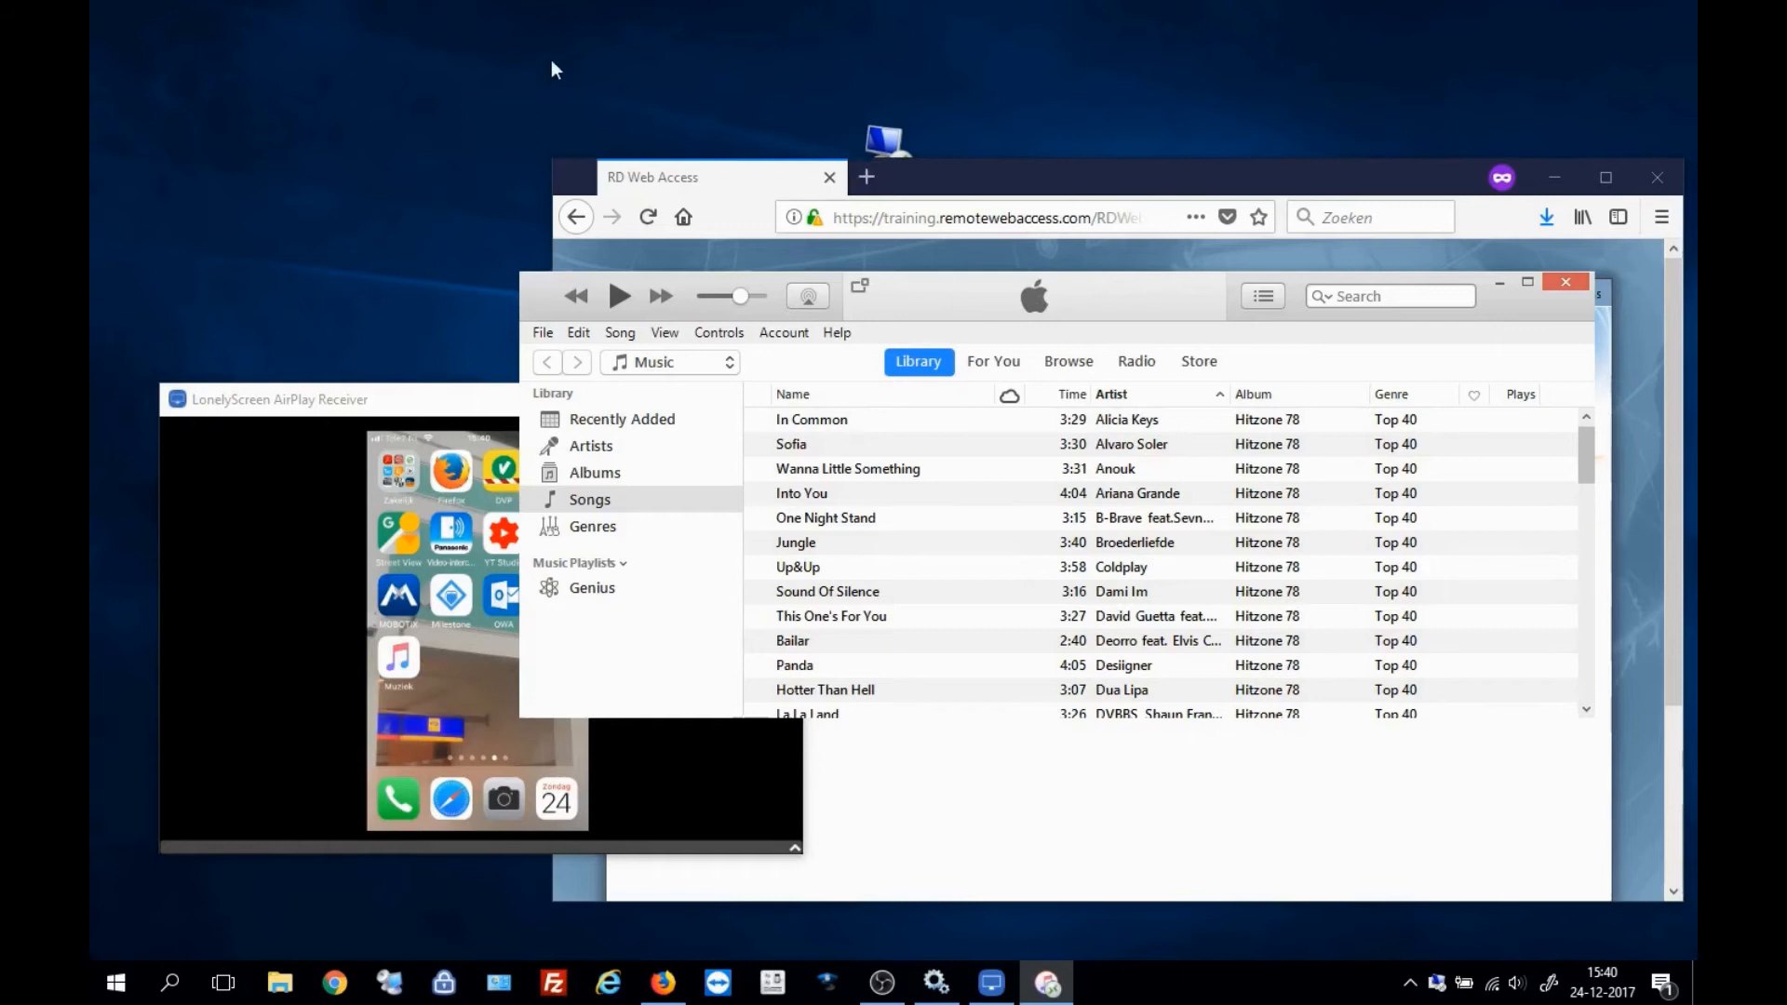
{"action": "left_click_drag", "start_coordinate": [888, 293], "coordinate": [1096, 75]}
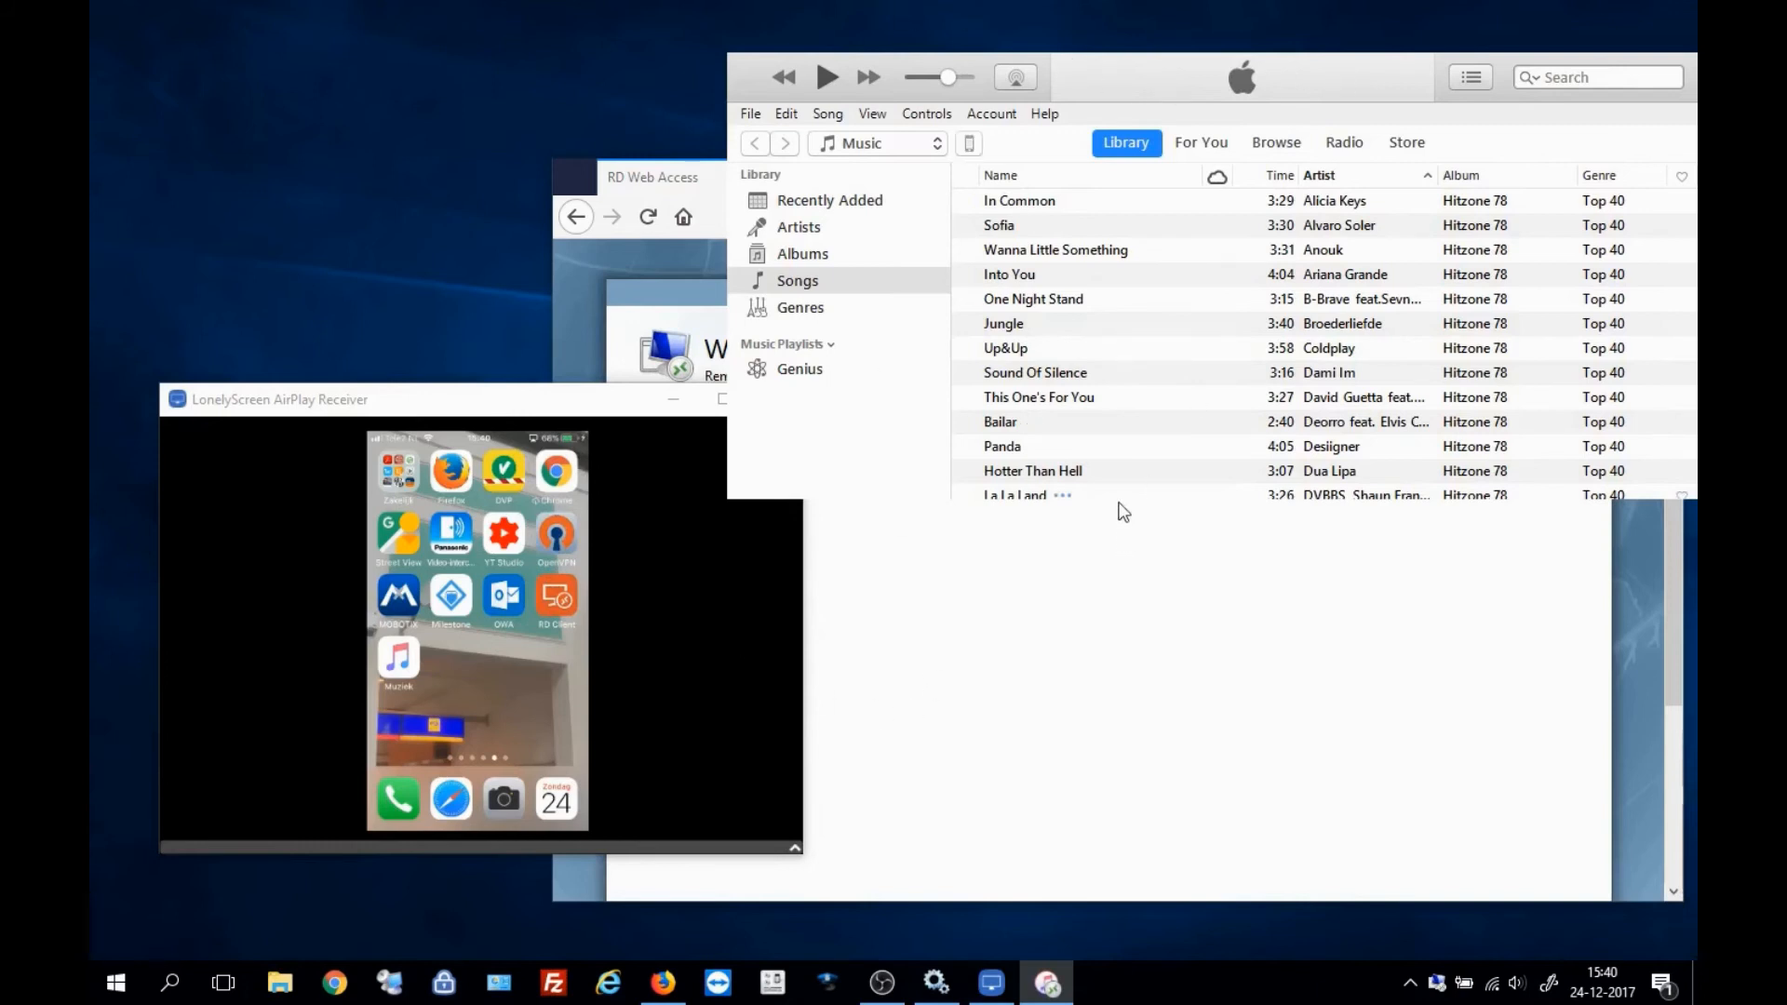
{"action": "left_click_drag", "start_coordinate": [1113, 498], "coordinate": [1167, 707]}
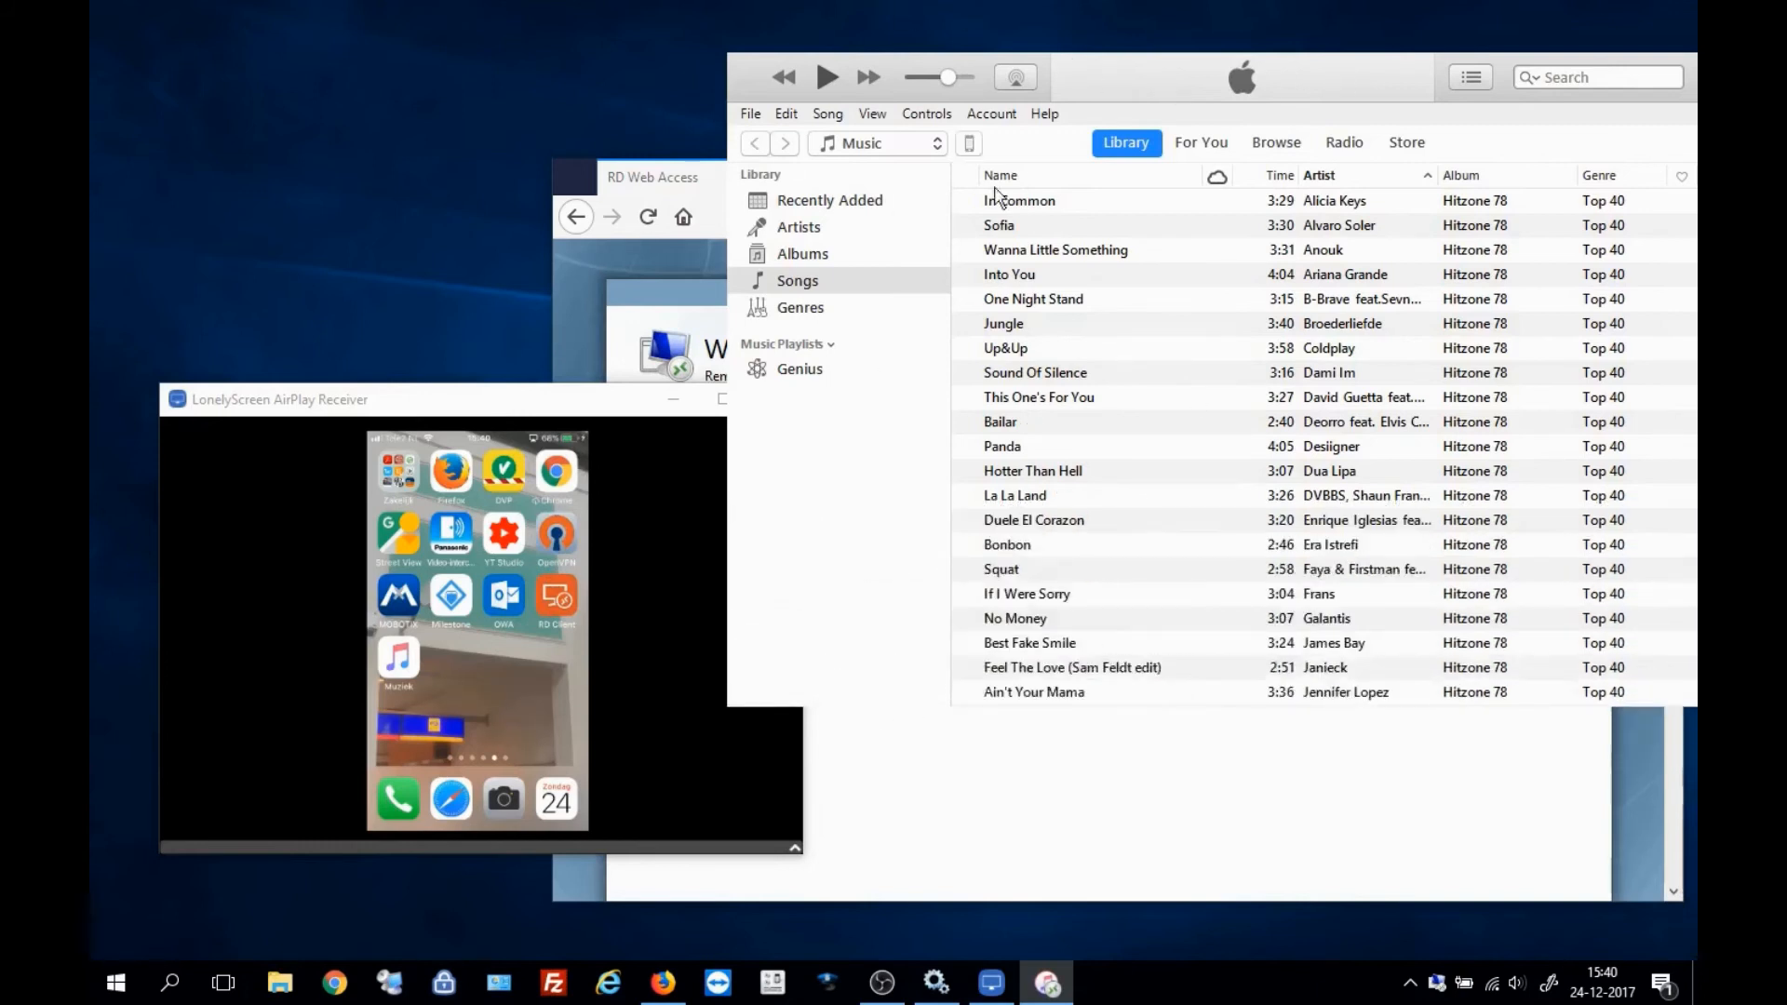
{"action": "left_click_drag", "start_coordinate": [1393, 77], "coordinate": [1156, 160]}
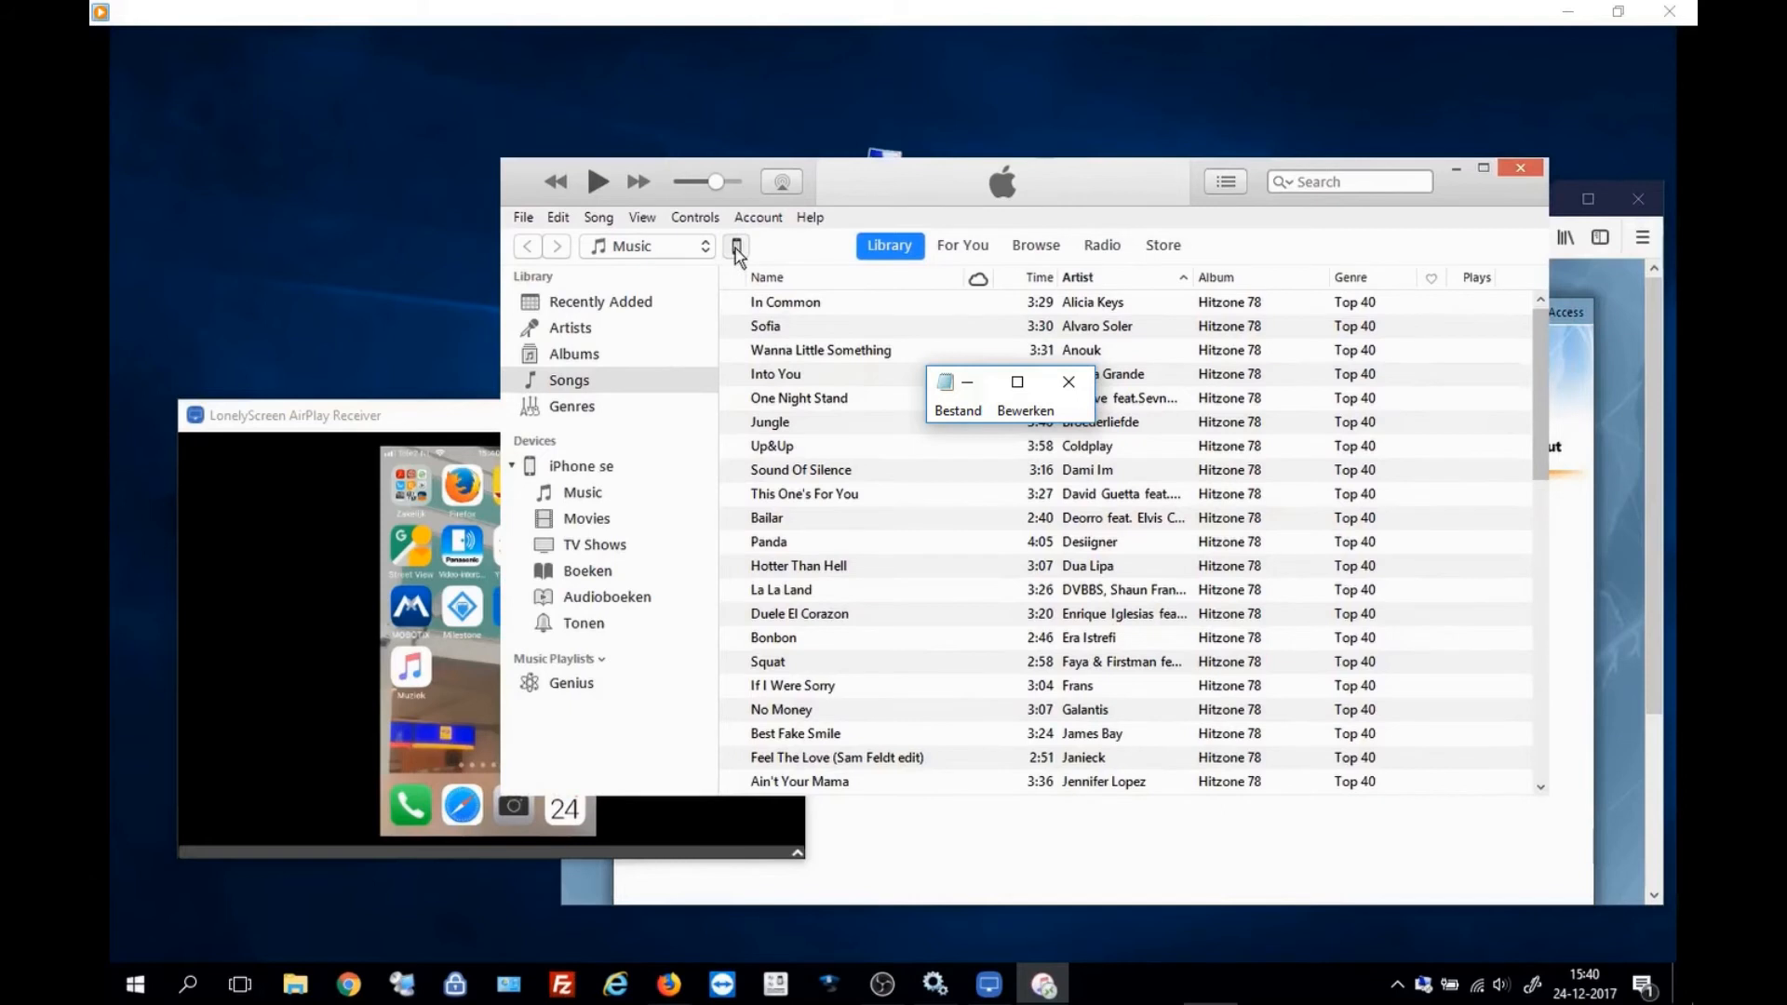
Open the connected iPhone's summary in iTunes and start a manual backup to this computer.
{"action": "left_click", "coordinate": [735, 248]}
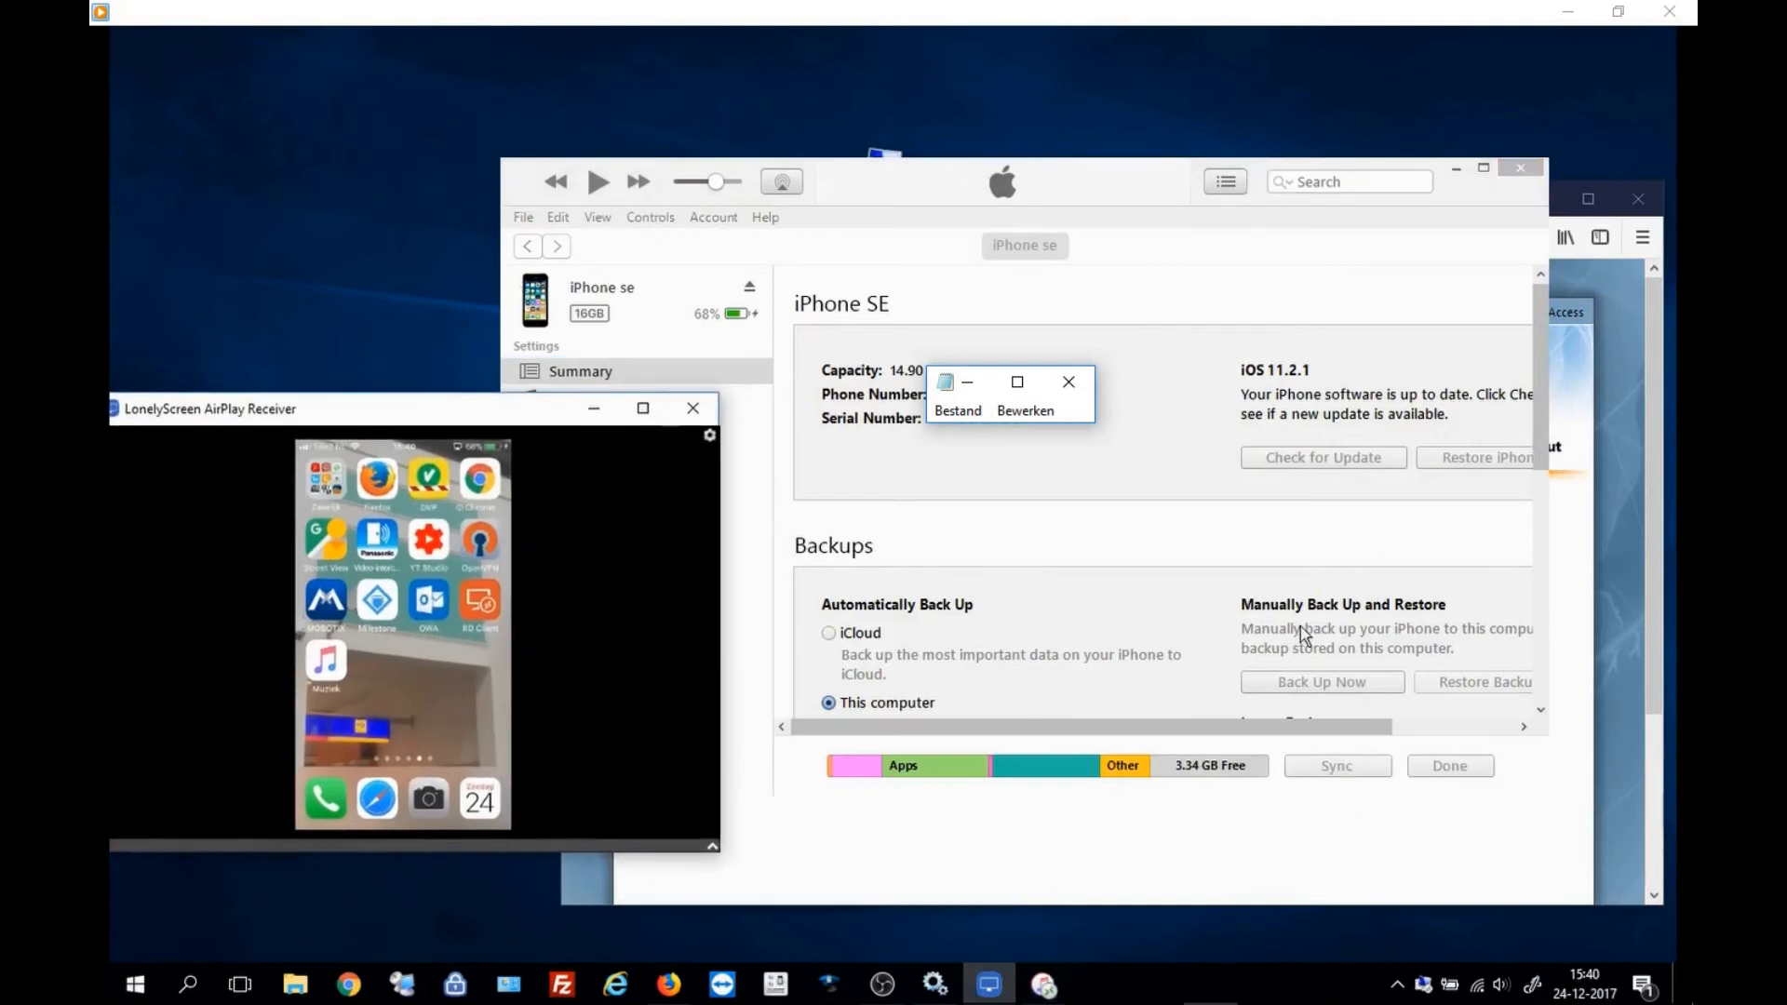
{"action": "left_click", "coordinate": [1322, 649]}
{"action": "left_click", "coordinate": [1304, 682]}
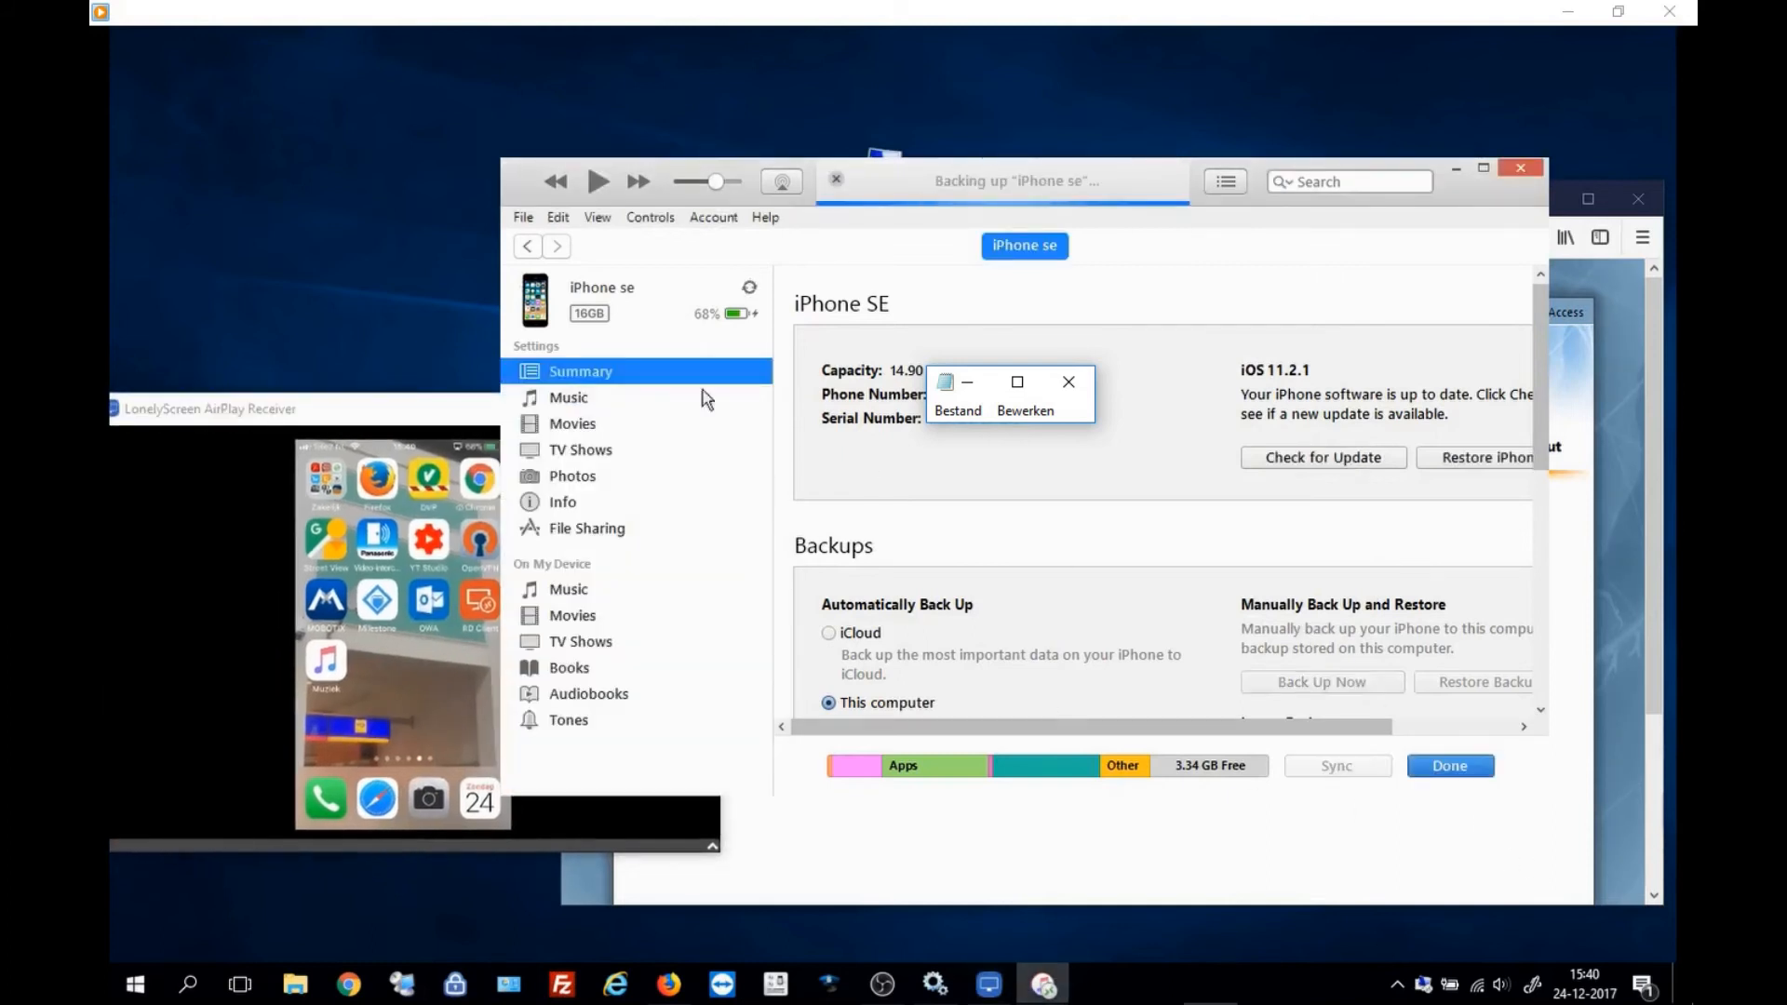
Minimize the LonelyScreen and iTunes windows and move the Firefox window to uncover the Training_SERVER desktop shortcut.
{"action": "left_click_drag", "start_coordinate": [416, 421], "coordinate": [481, 462]}
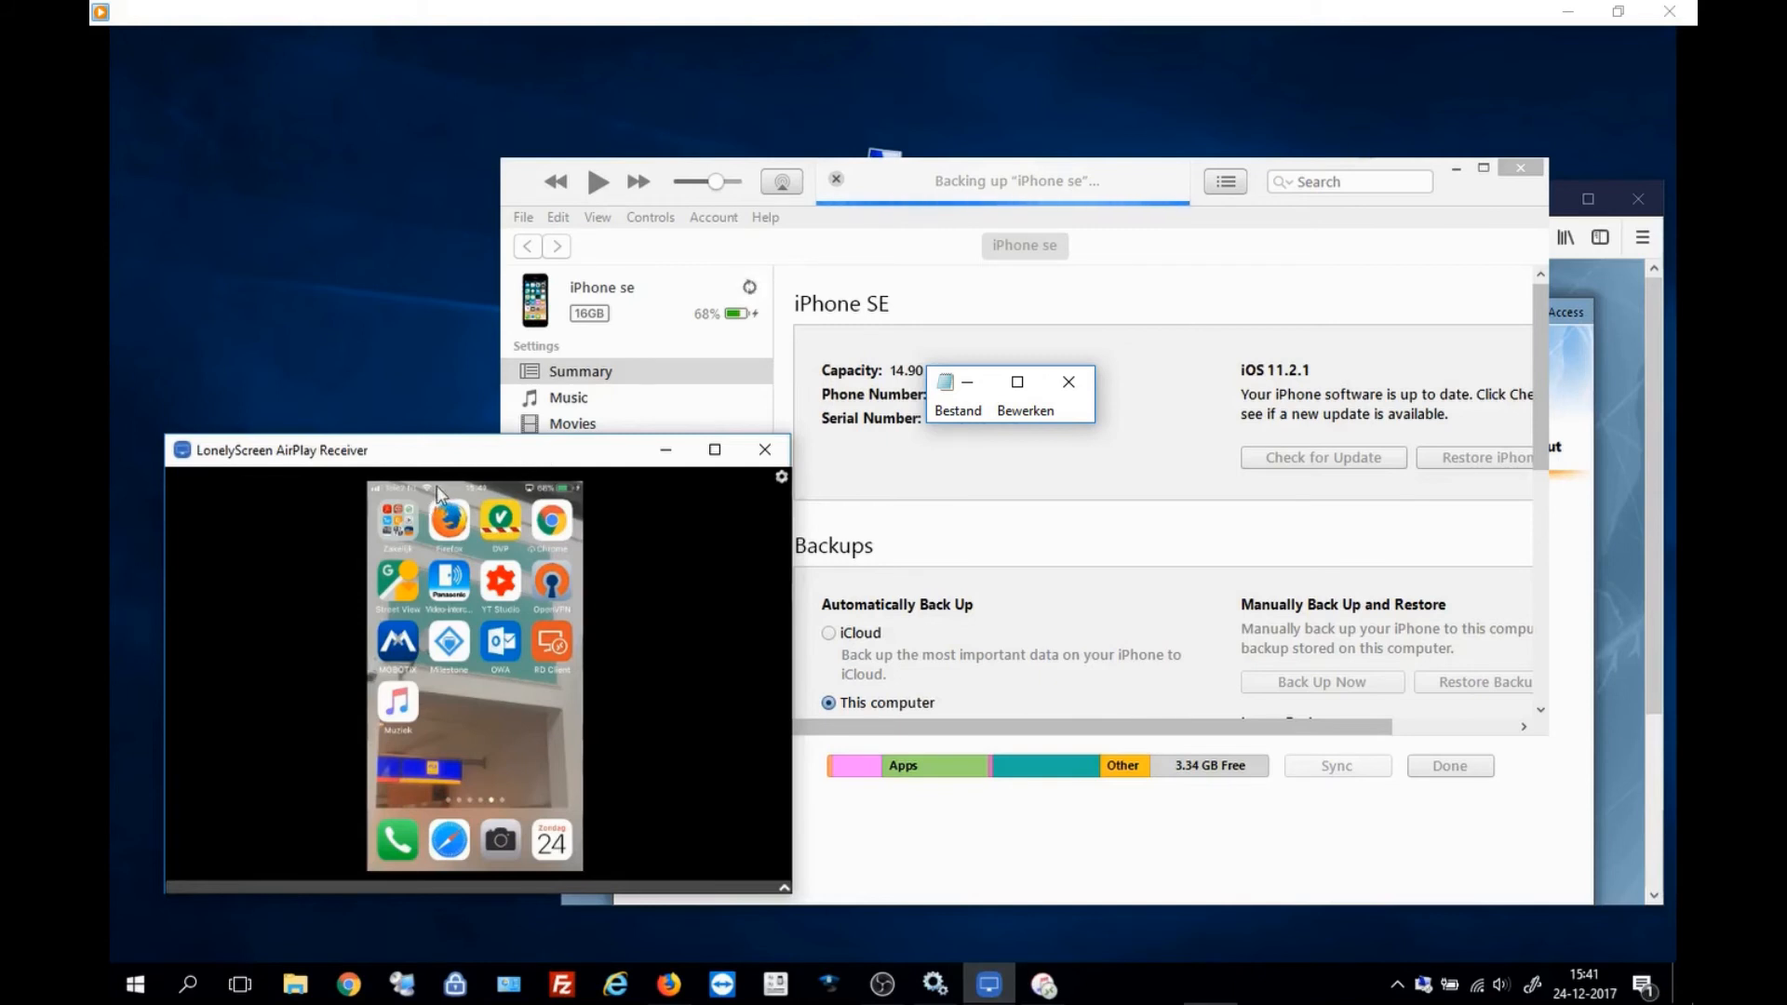
{"action": "left_click_drag", "start_coordinate": [592, 452], "coordinate": [536, 470]}
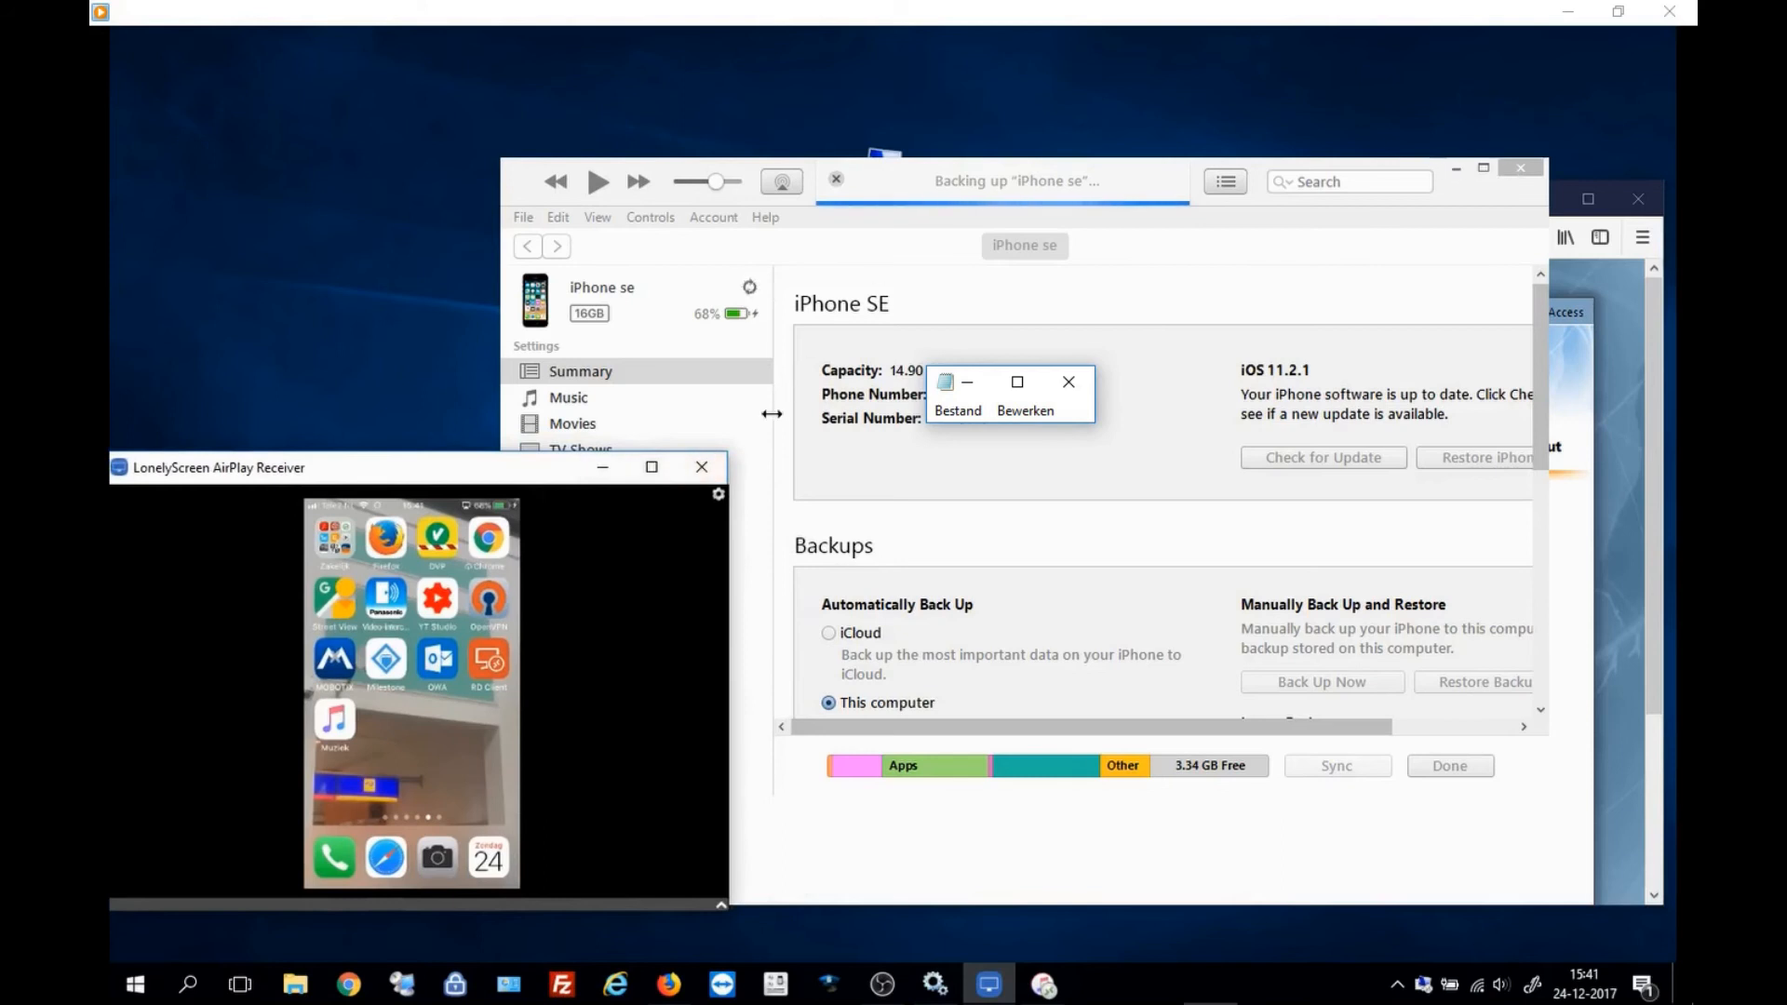
{"action": "left_click", "coordinate": [602, 468]}
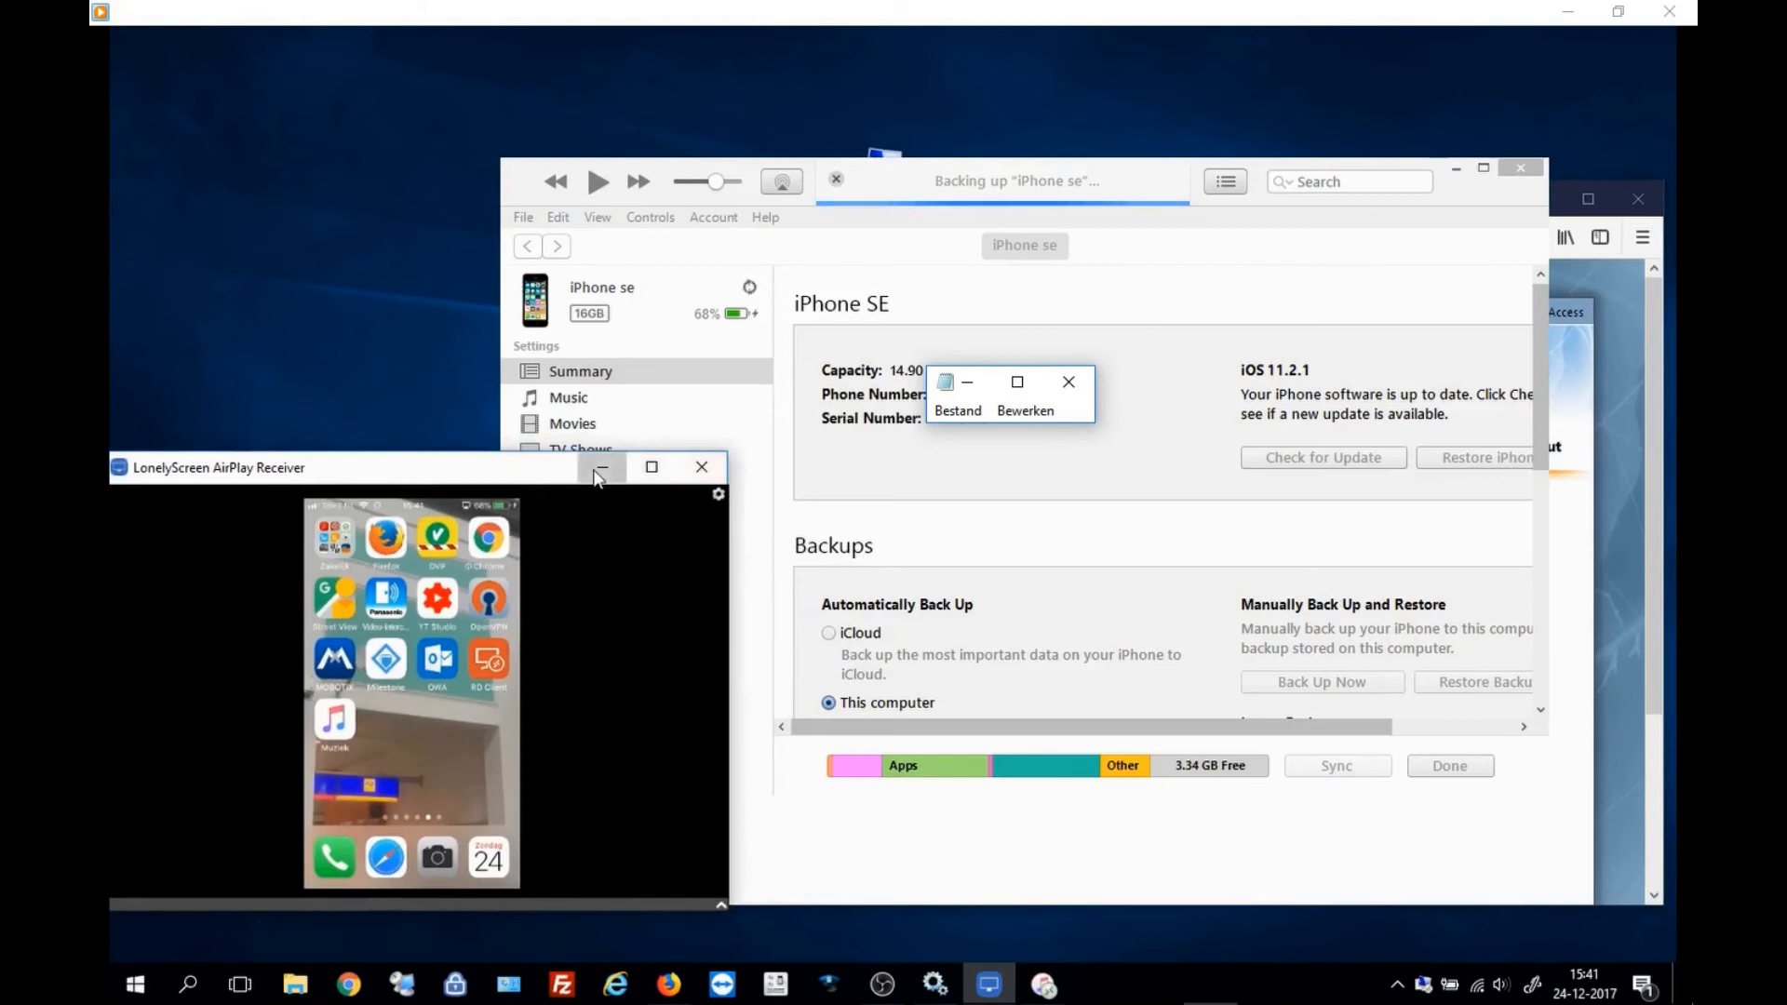
{"action": "left_click", "coordinate": [1455, 170]}
{"action": "left_click_drag", "start_coordinate": [938, 194], "coordinate": [749, 322]}
Connect to the server with the Training_SERVER desktop shortcut and show the remote session full screen.
{"action": "left_click", "coordinate": [872, 177]}
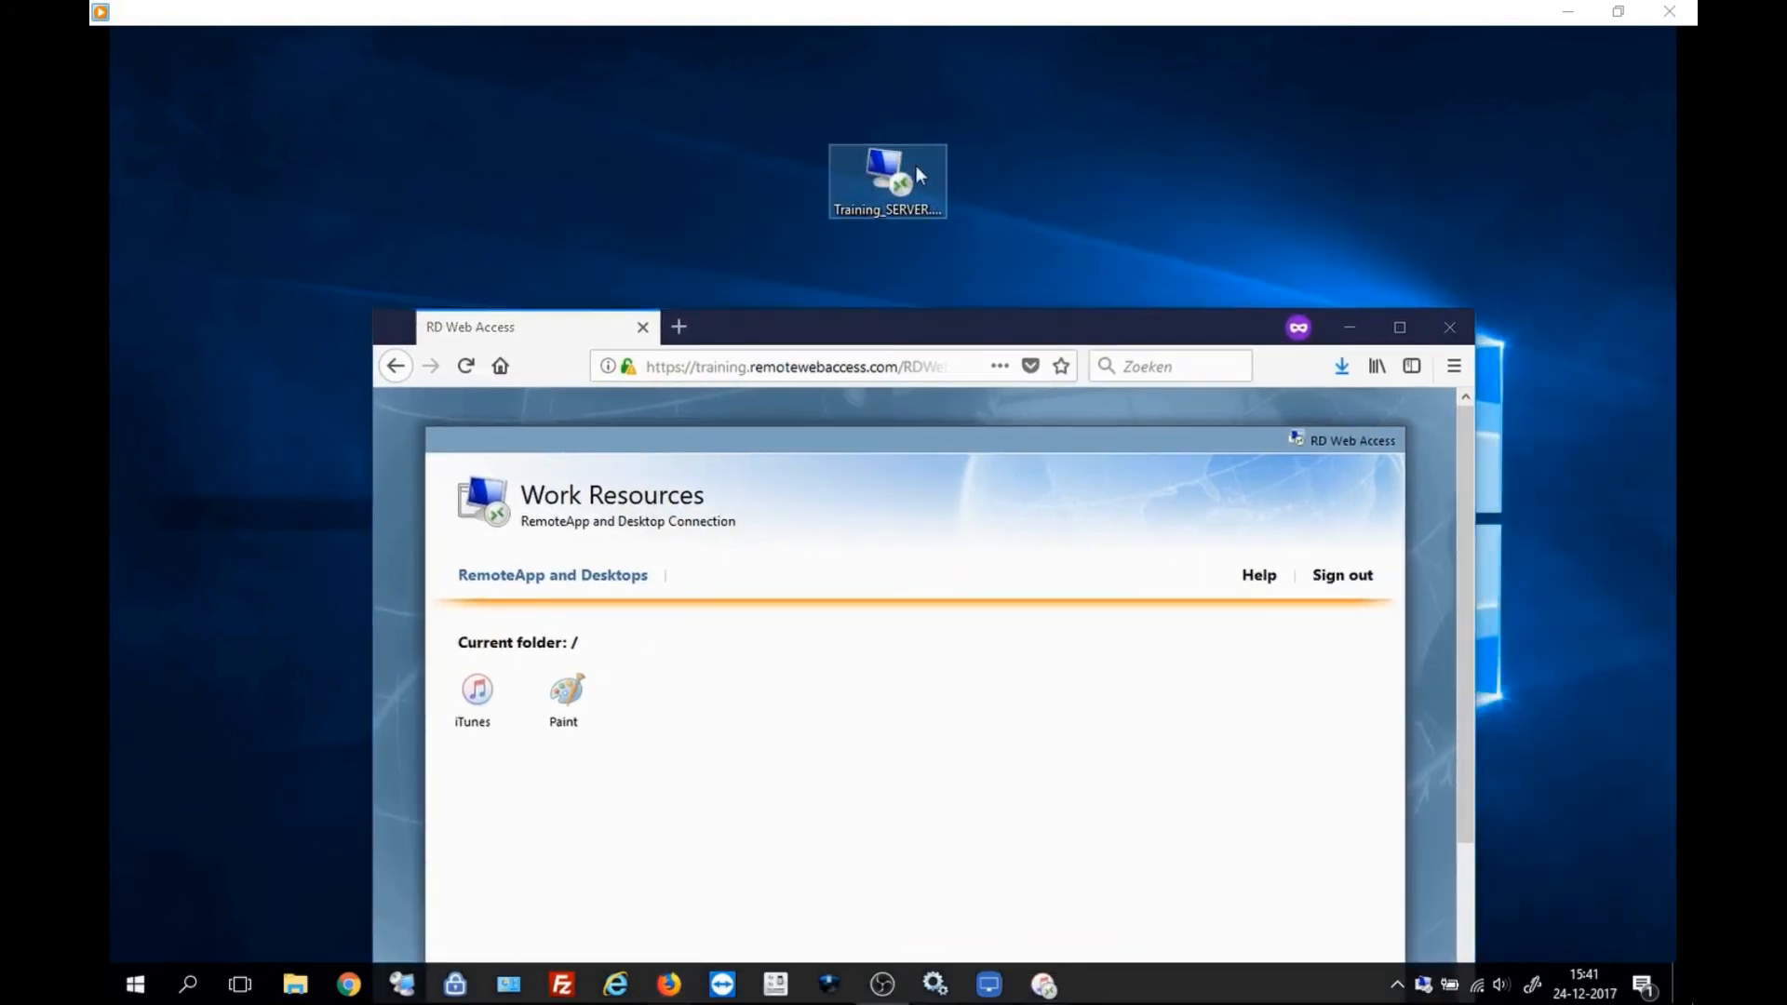
{"action": "double_click", "coordinate": [861, 210]}
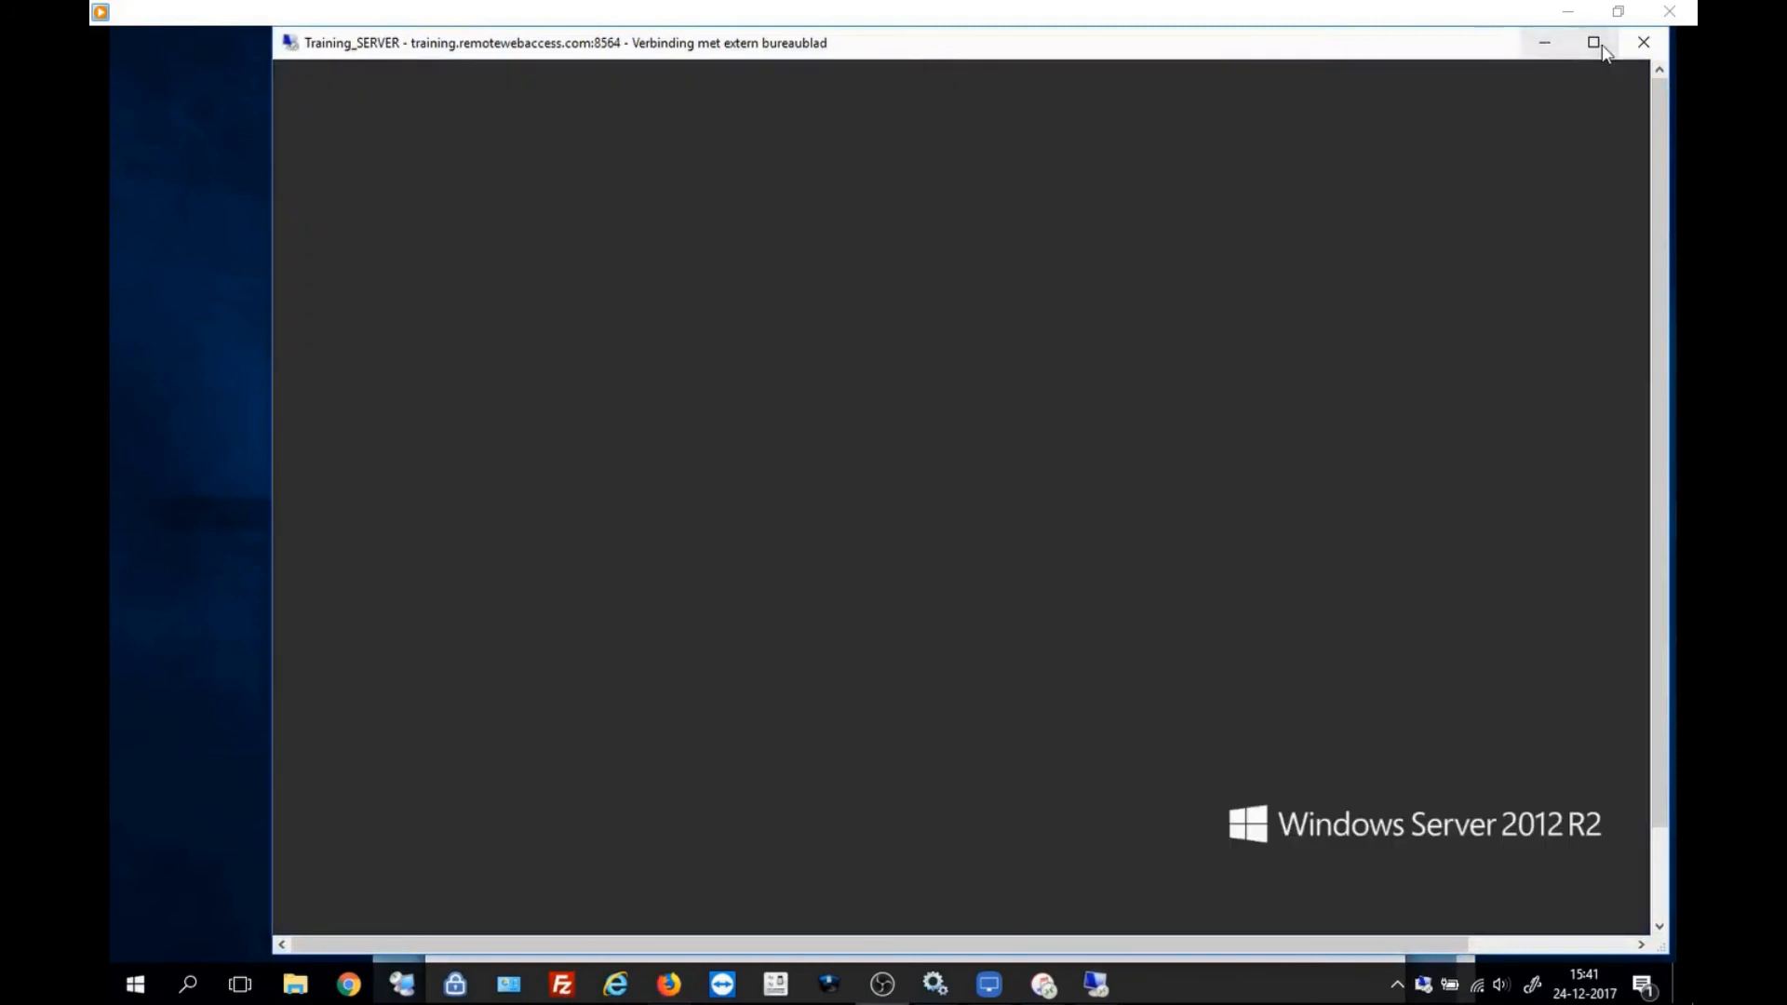
{"action": "left_click", "coordinate": [1593, 42]}
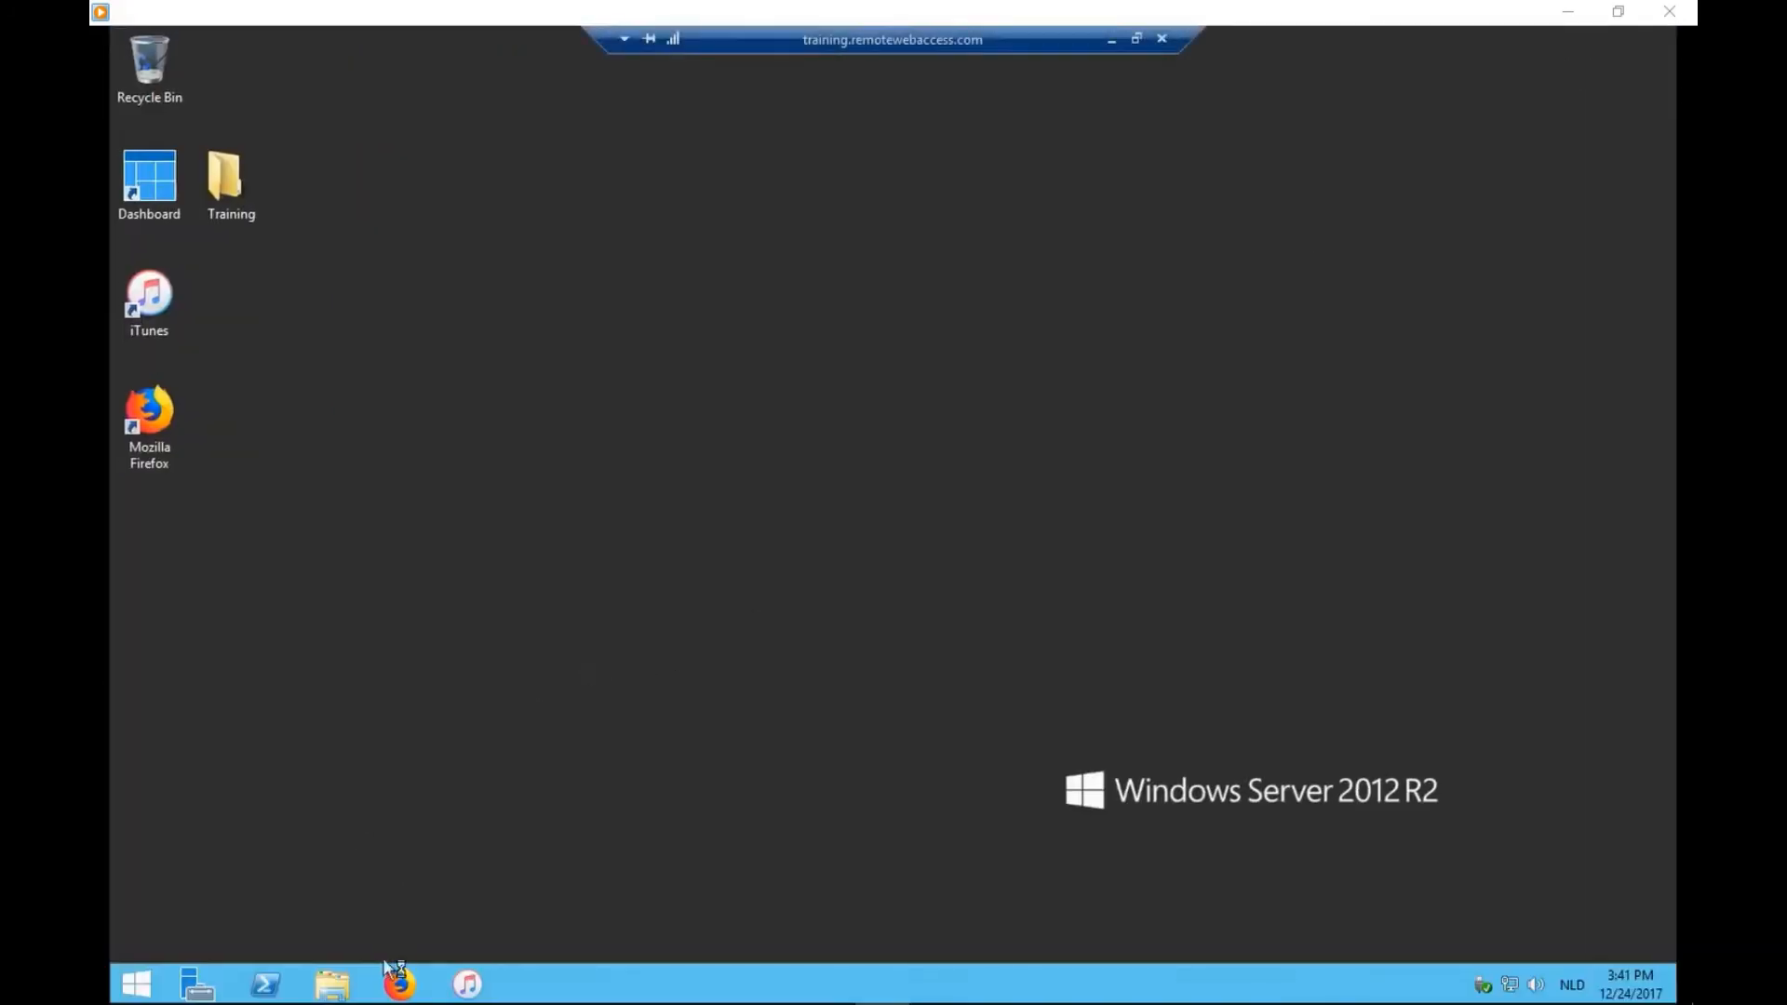
Browse on the server to the iPhone backup folder C:\Users\Administrator\AppData\Roaming\Apple Computer\MobileSync\Backup.
{"action": "left_click", "coordinate": [335, 986]}
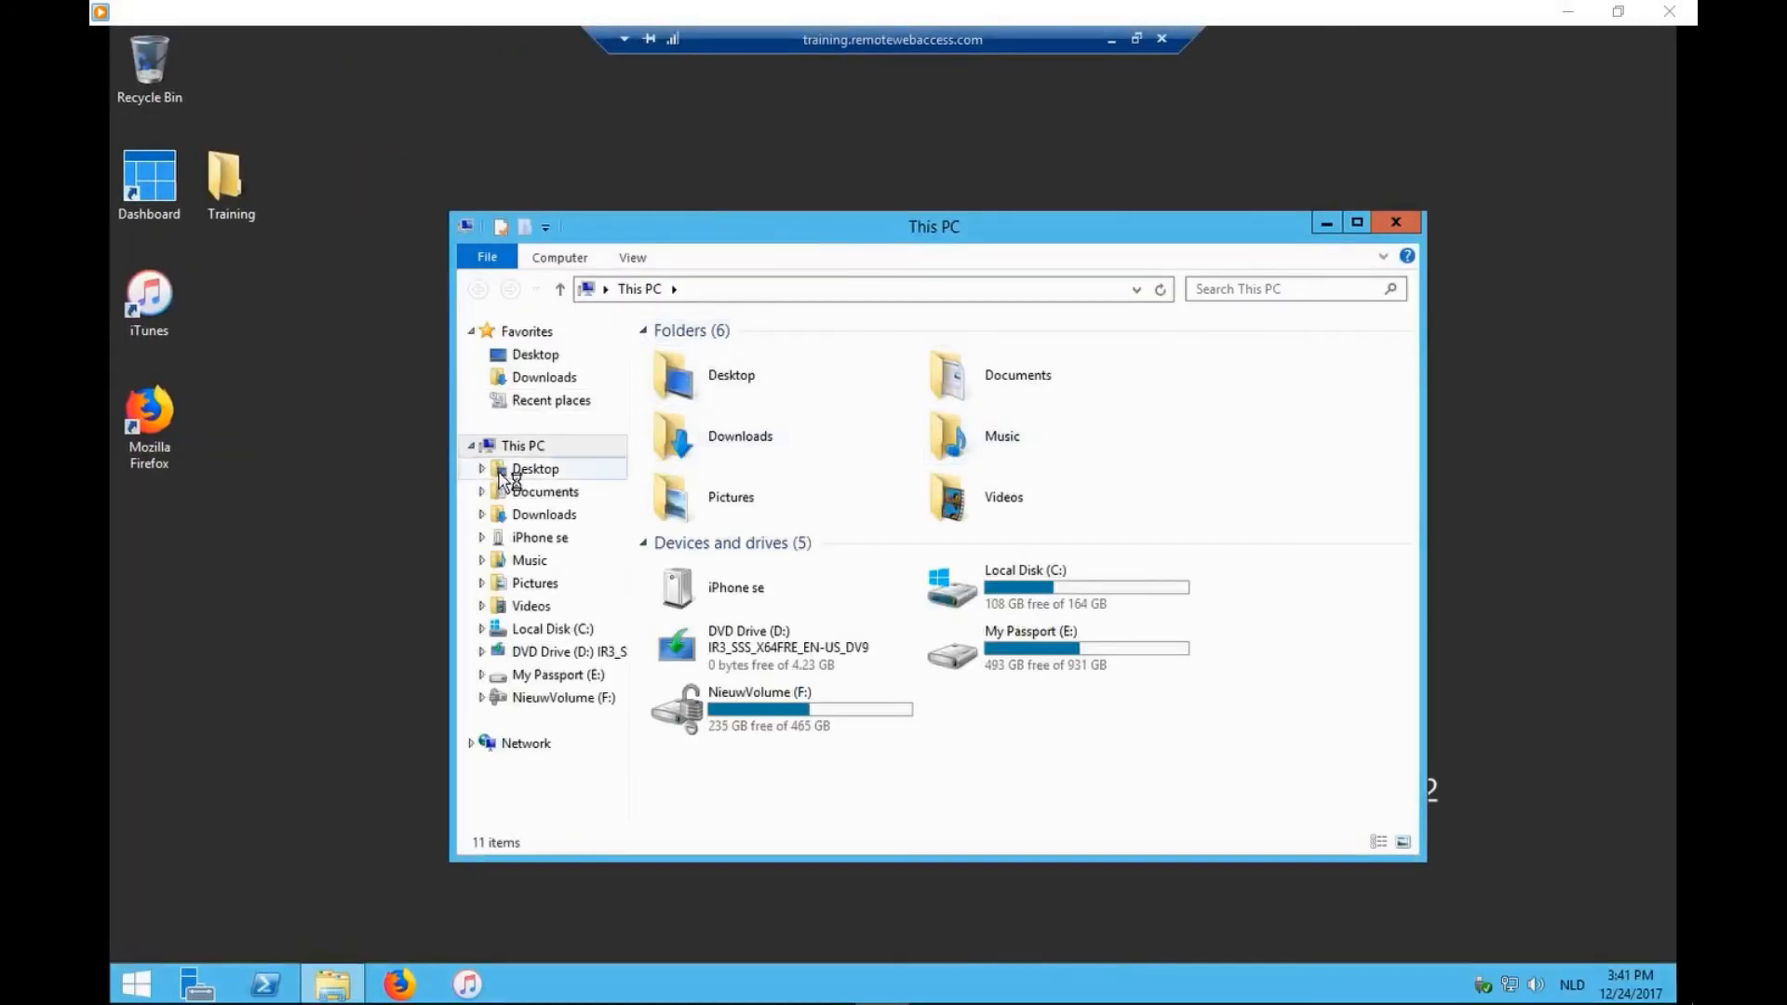
{"action": "left_click", "coordinate": [548, 629]}
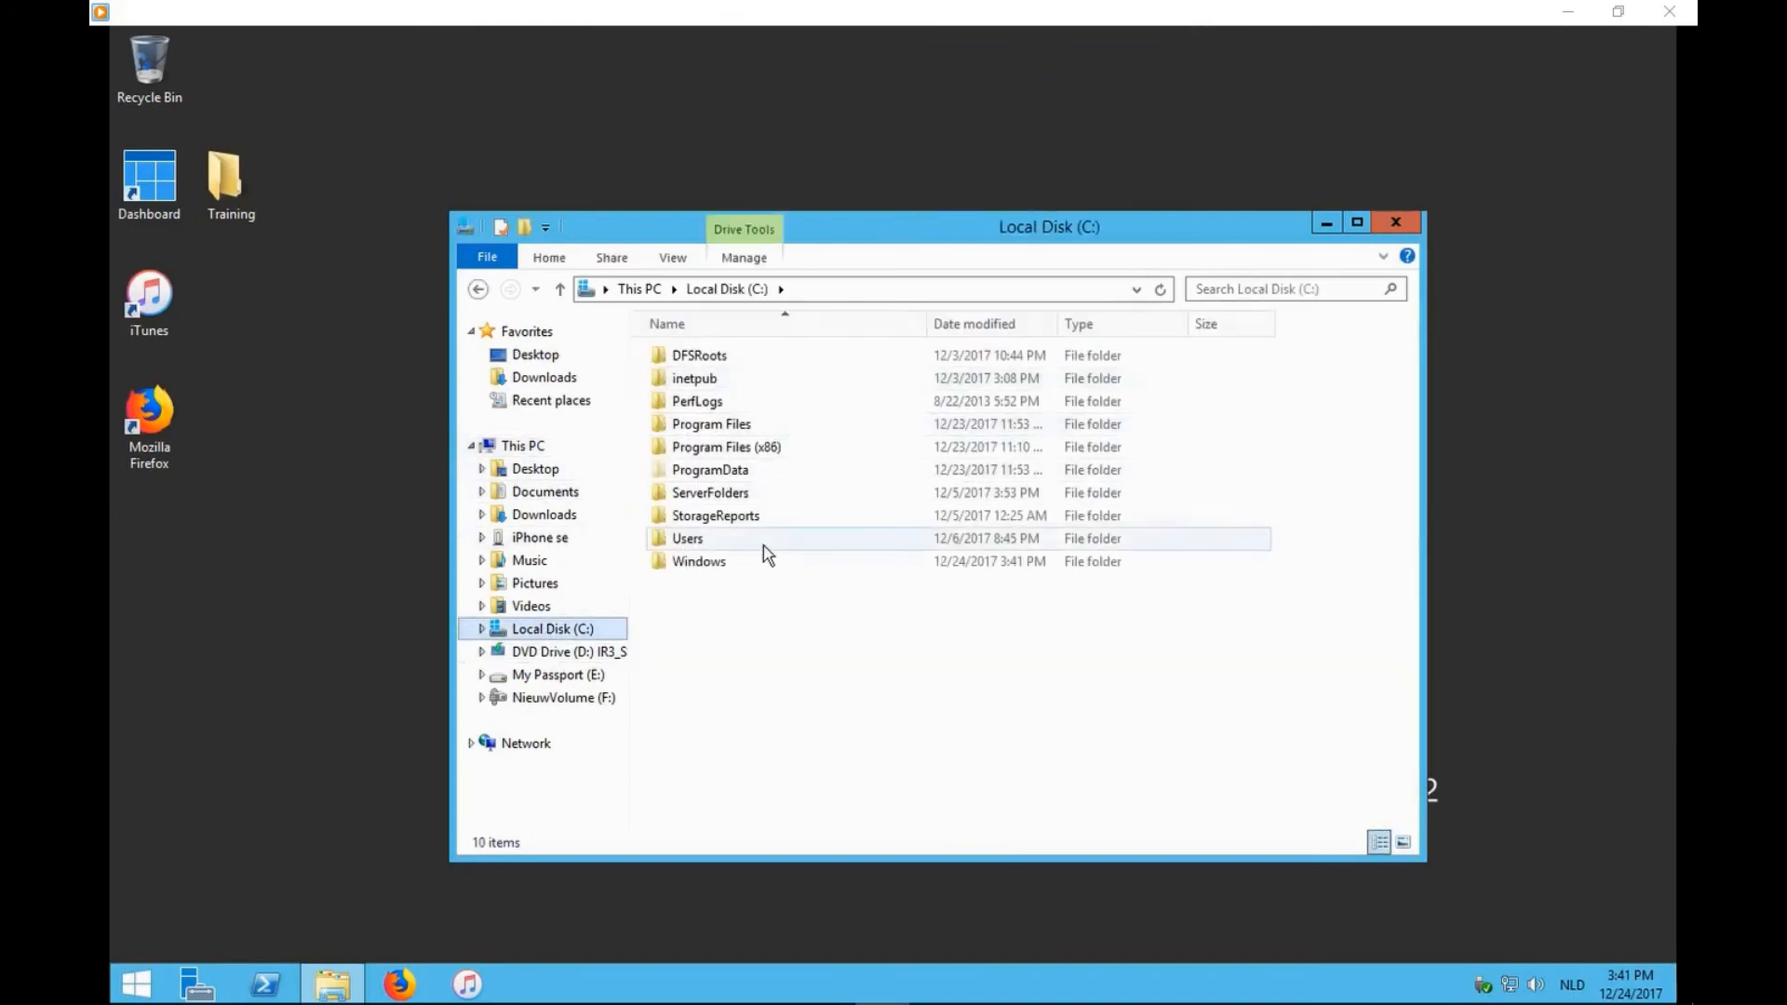
{"action": "double_click", "coordinate": [687, 540]}
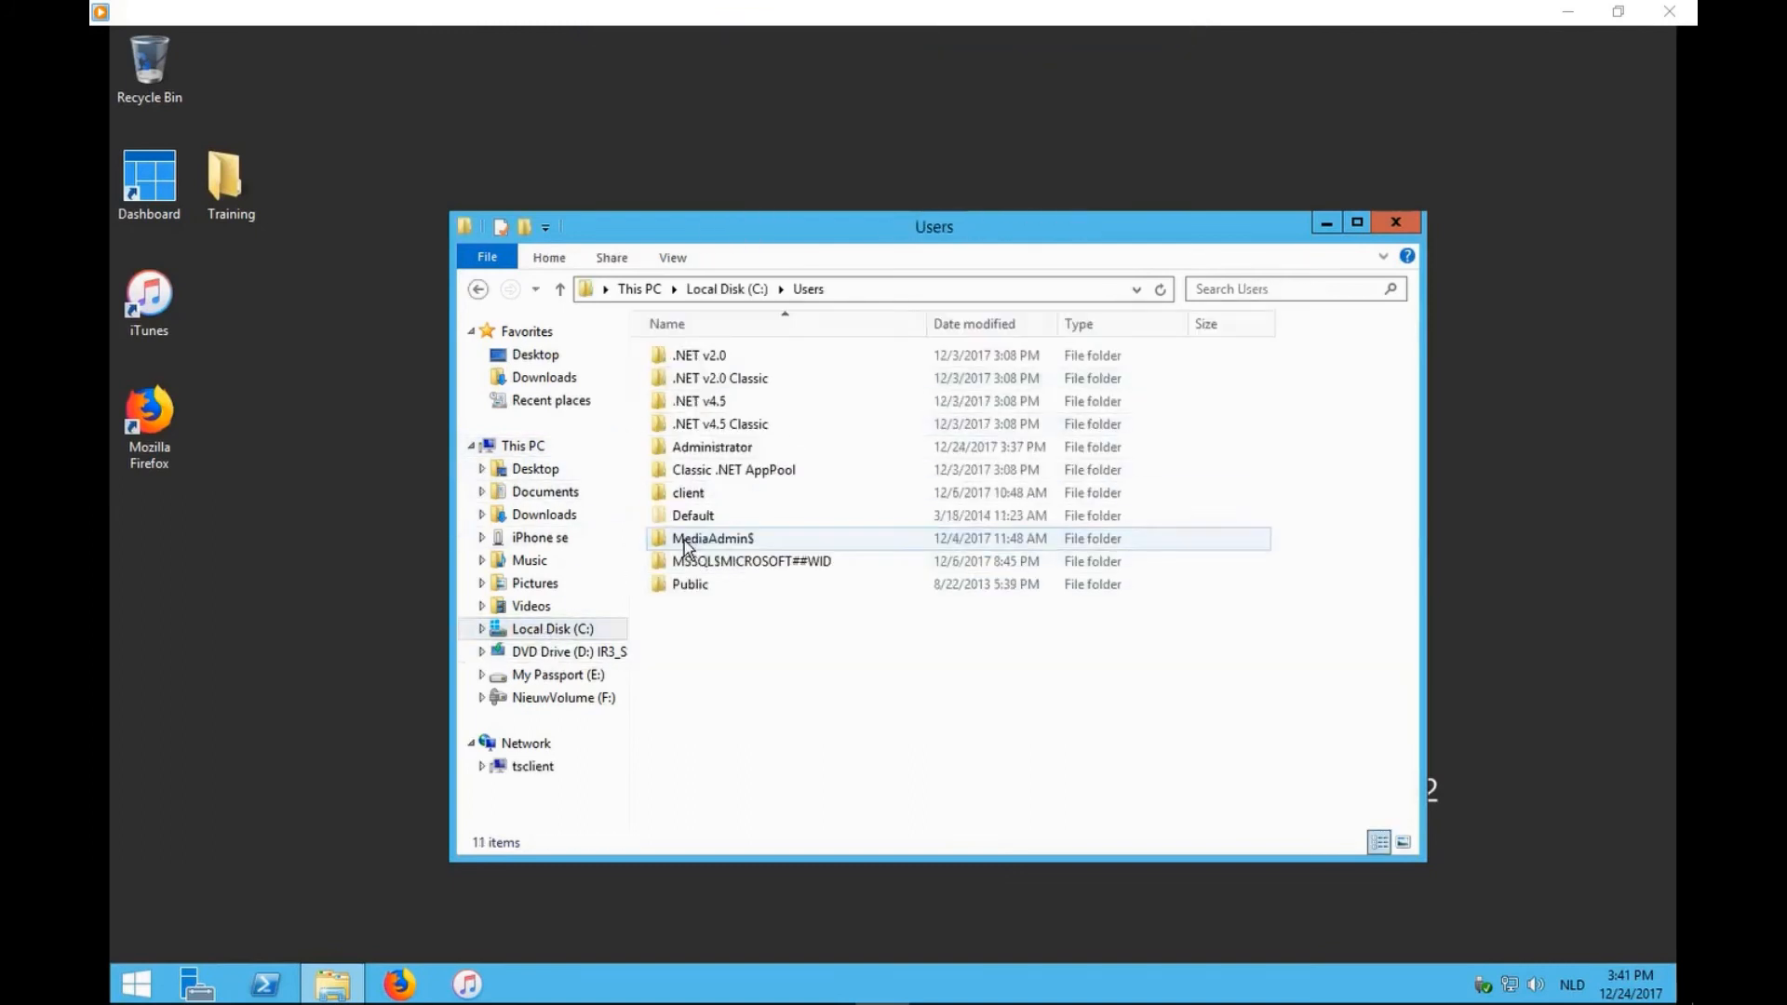
{"action": "double_click", "coordinate": [698, 449]}
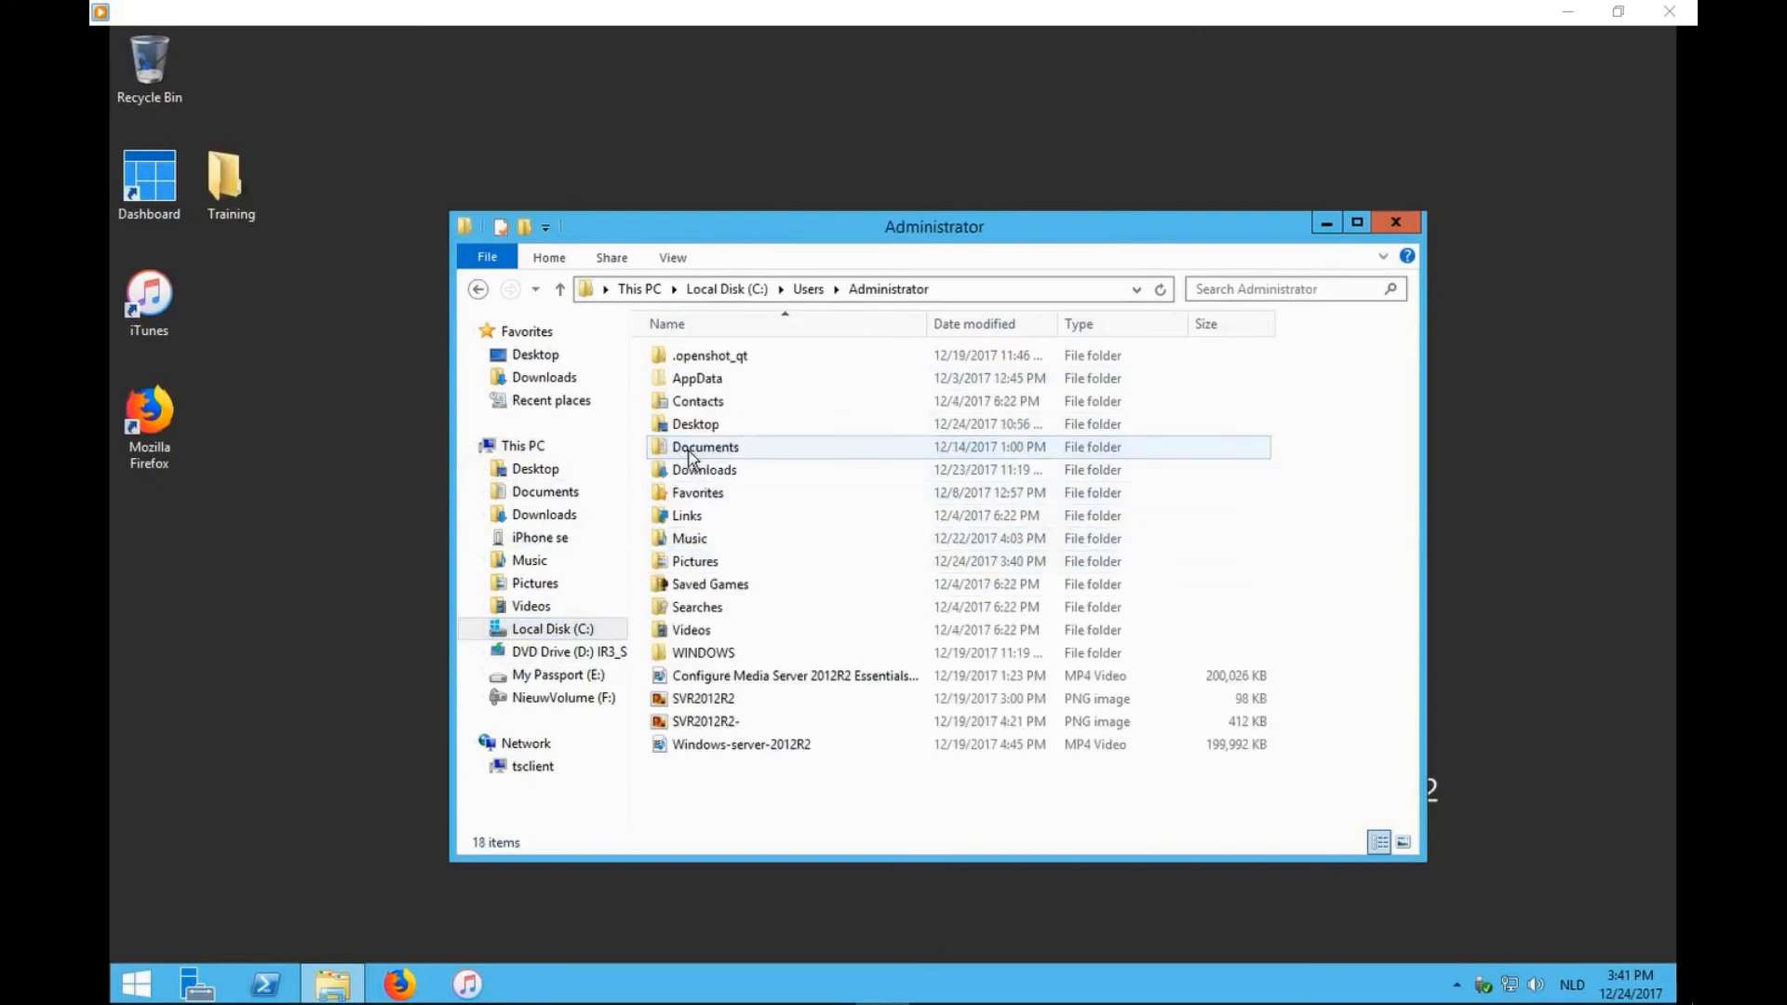
{"action": "double_click", "coordinate": [690, 377]}
{"action": "double_click", "coordinate": [700, 402]}
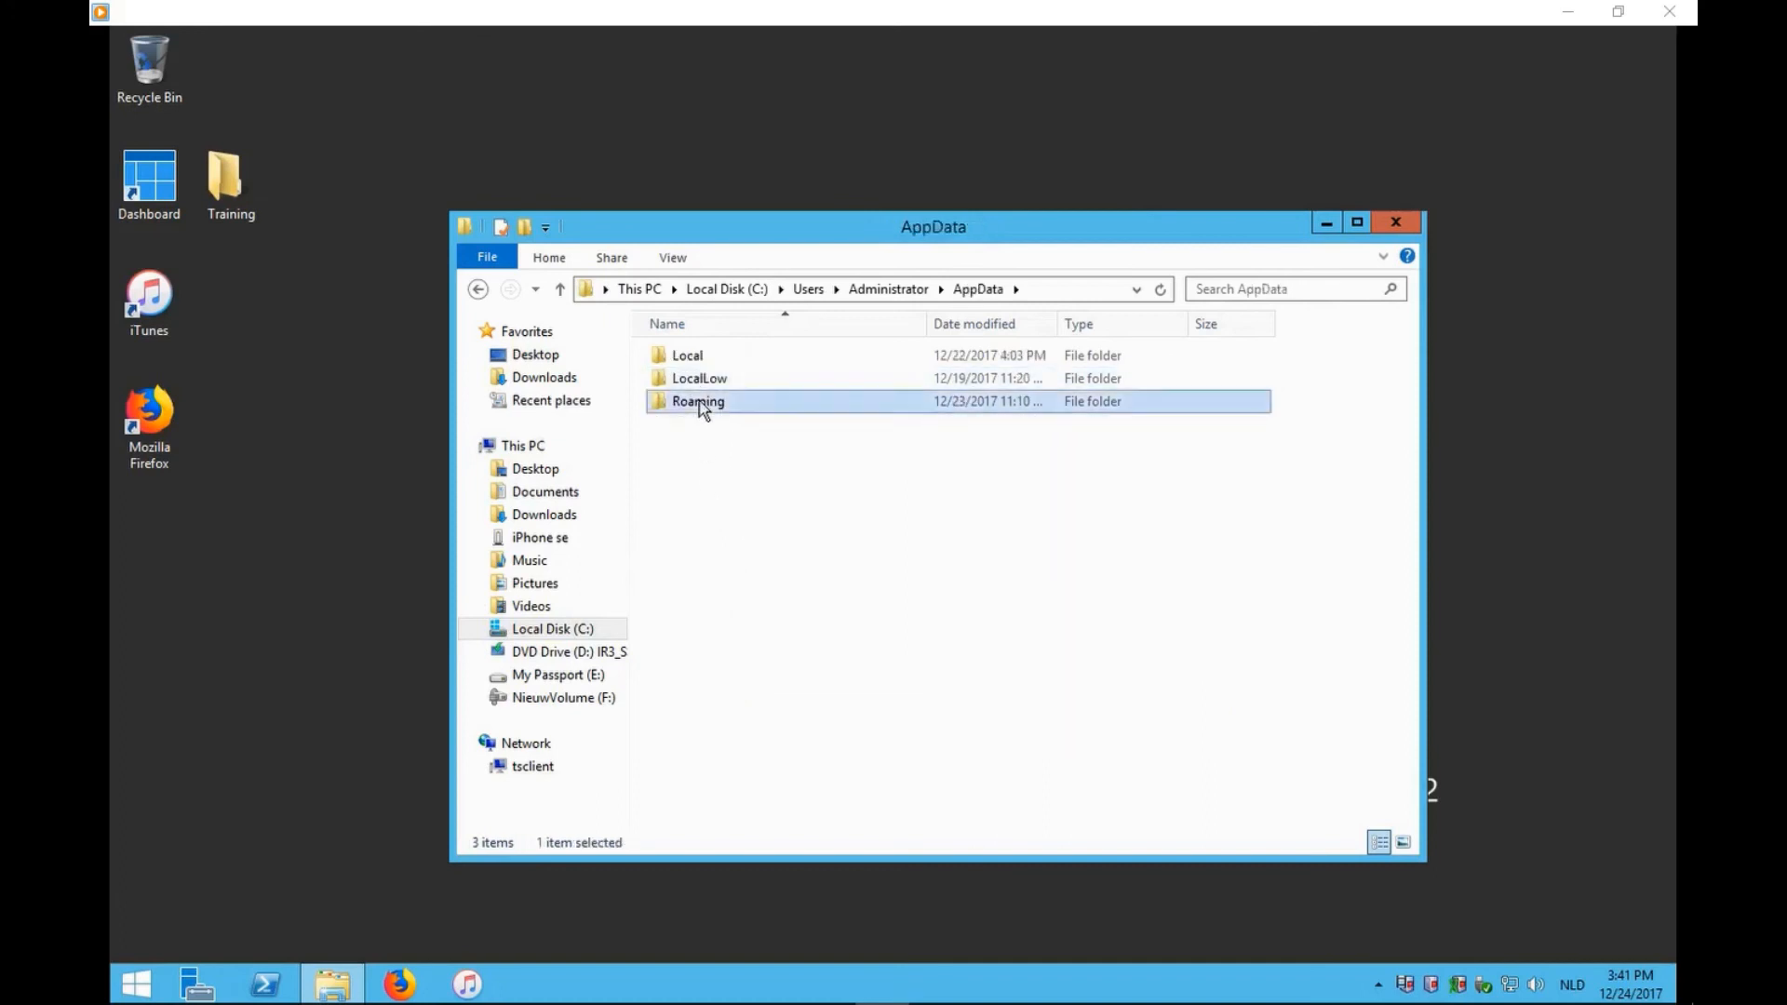
{"action": "left_click", "coordinate": [699, 405]}
{"action": "double_click", "coordinate": [700, 406]}
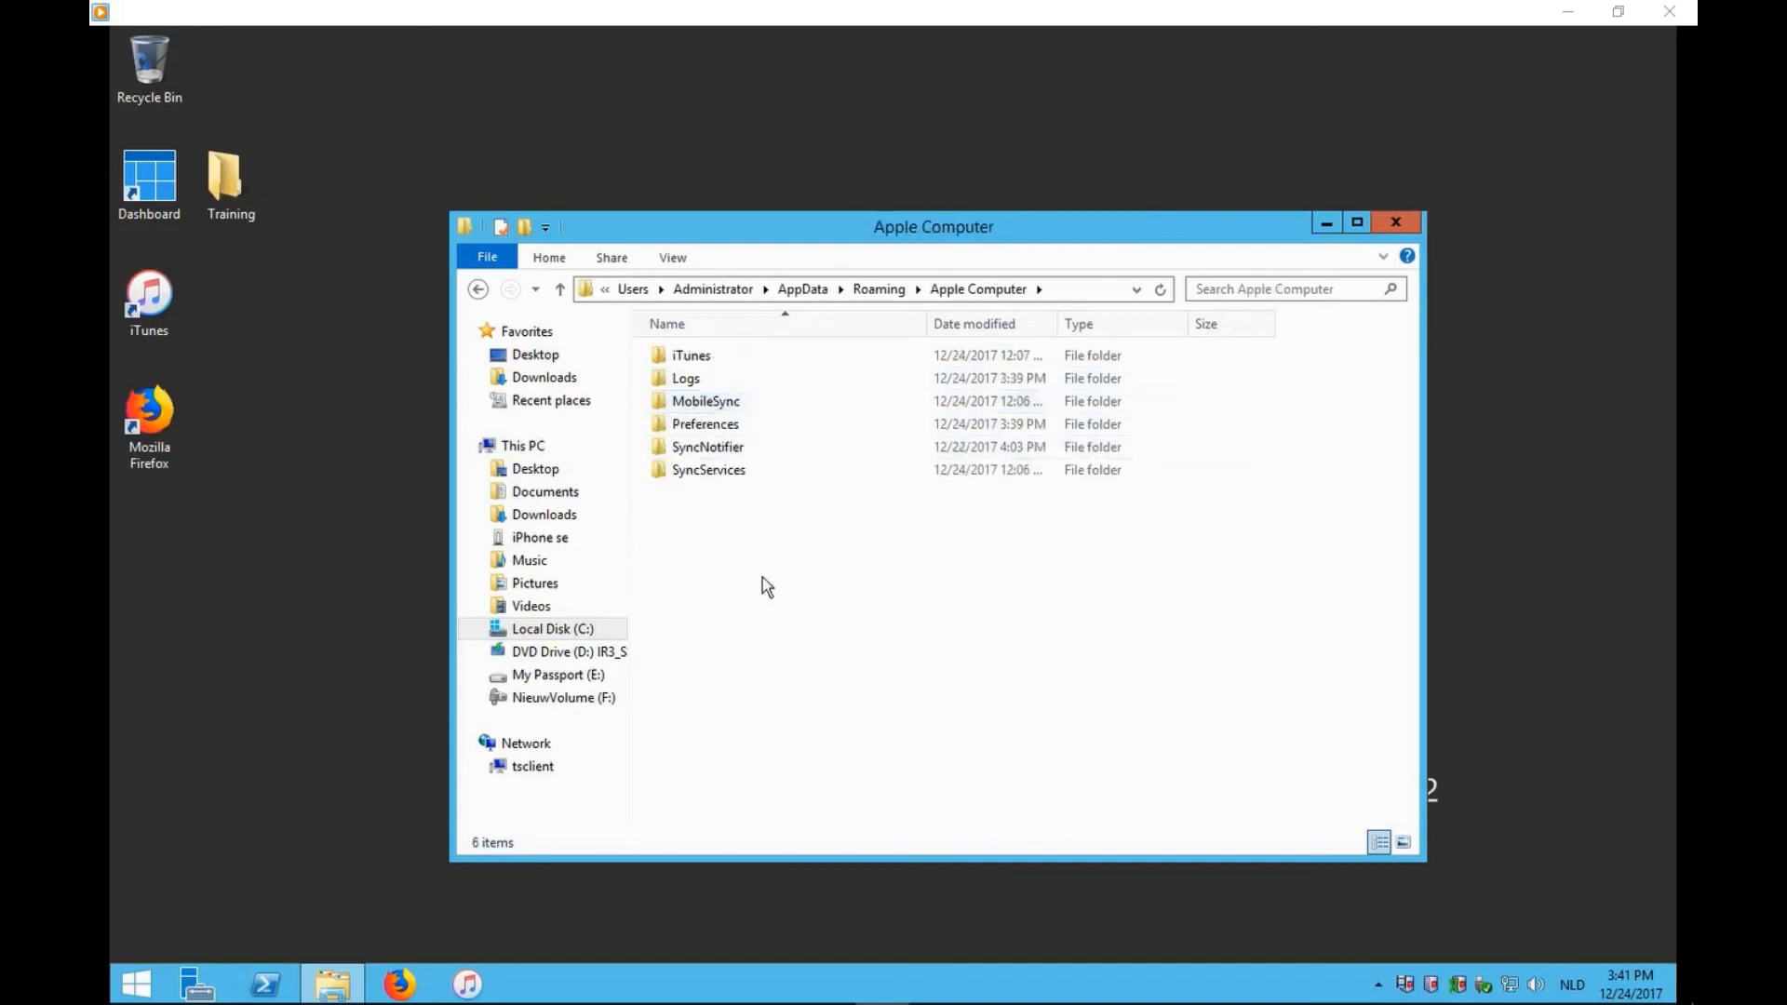
{"action": "double_click", "coordinate": [693, 402]}
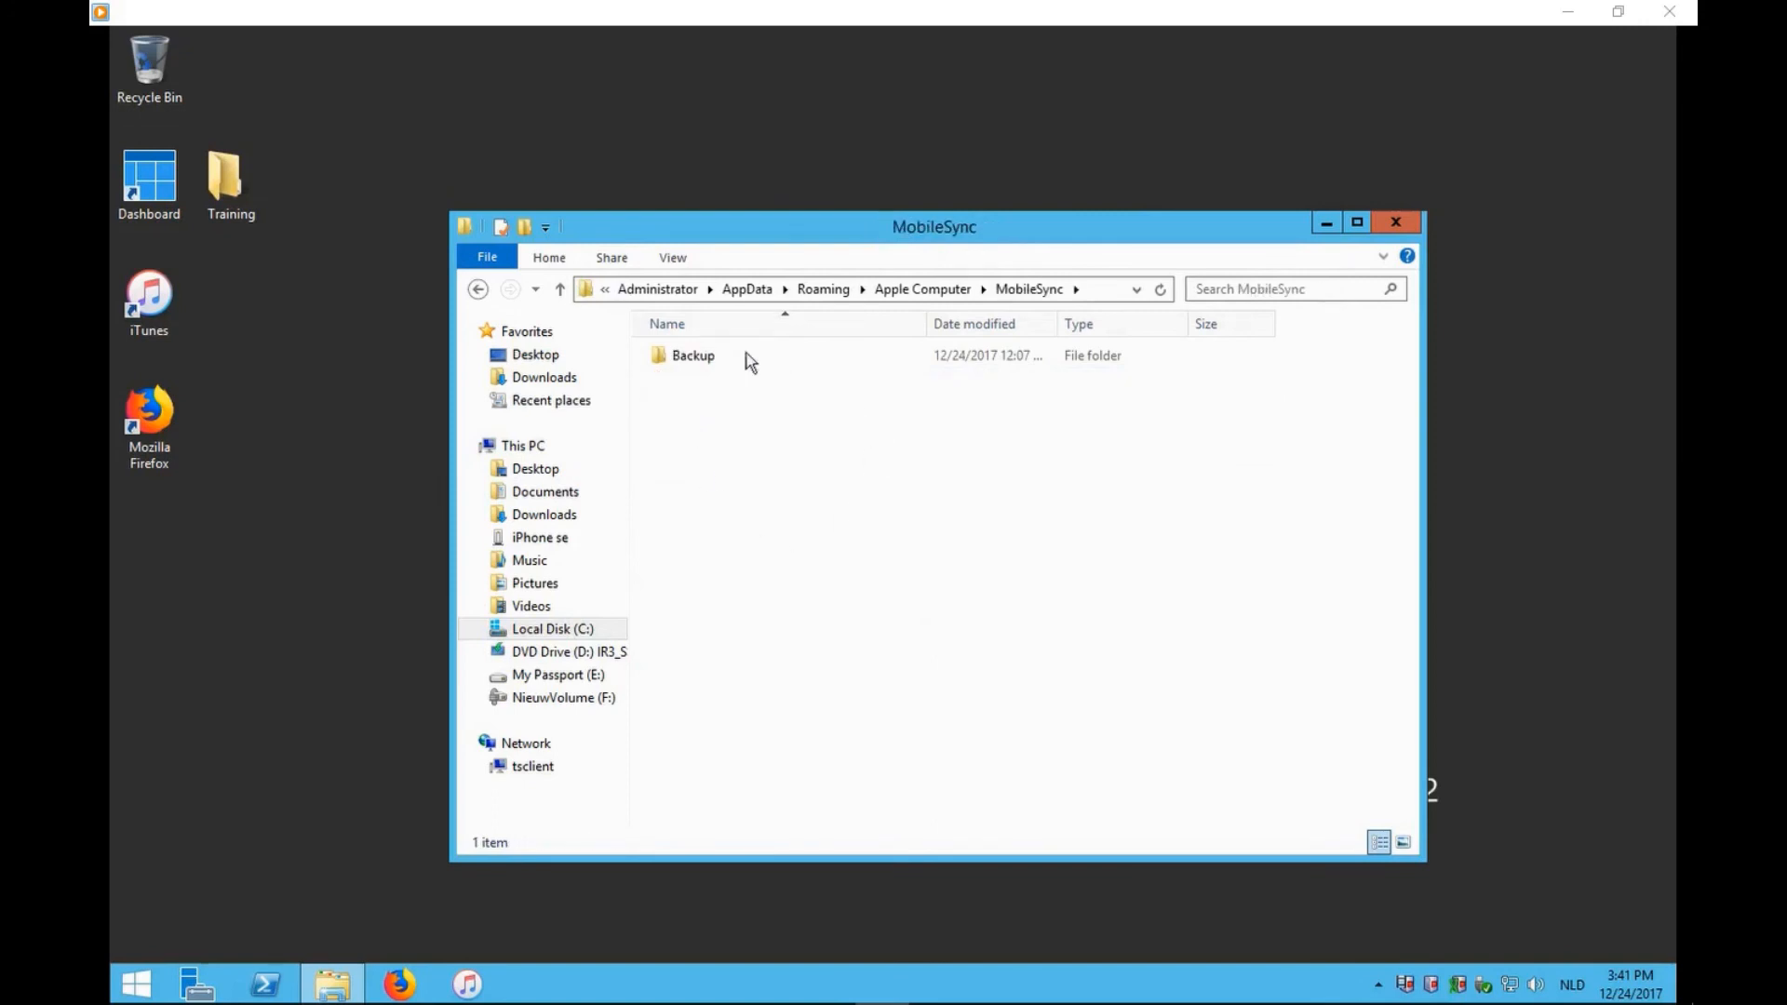
{"action": "double_click", "coordinate": [679, 362]}
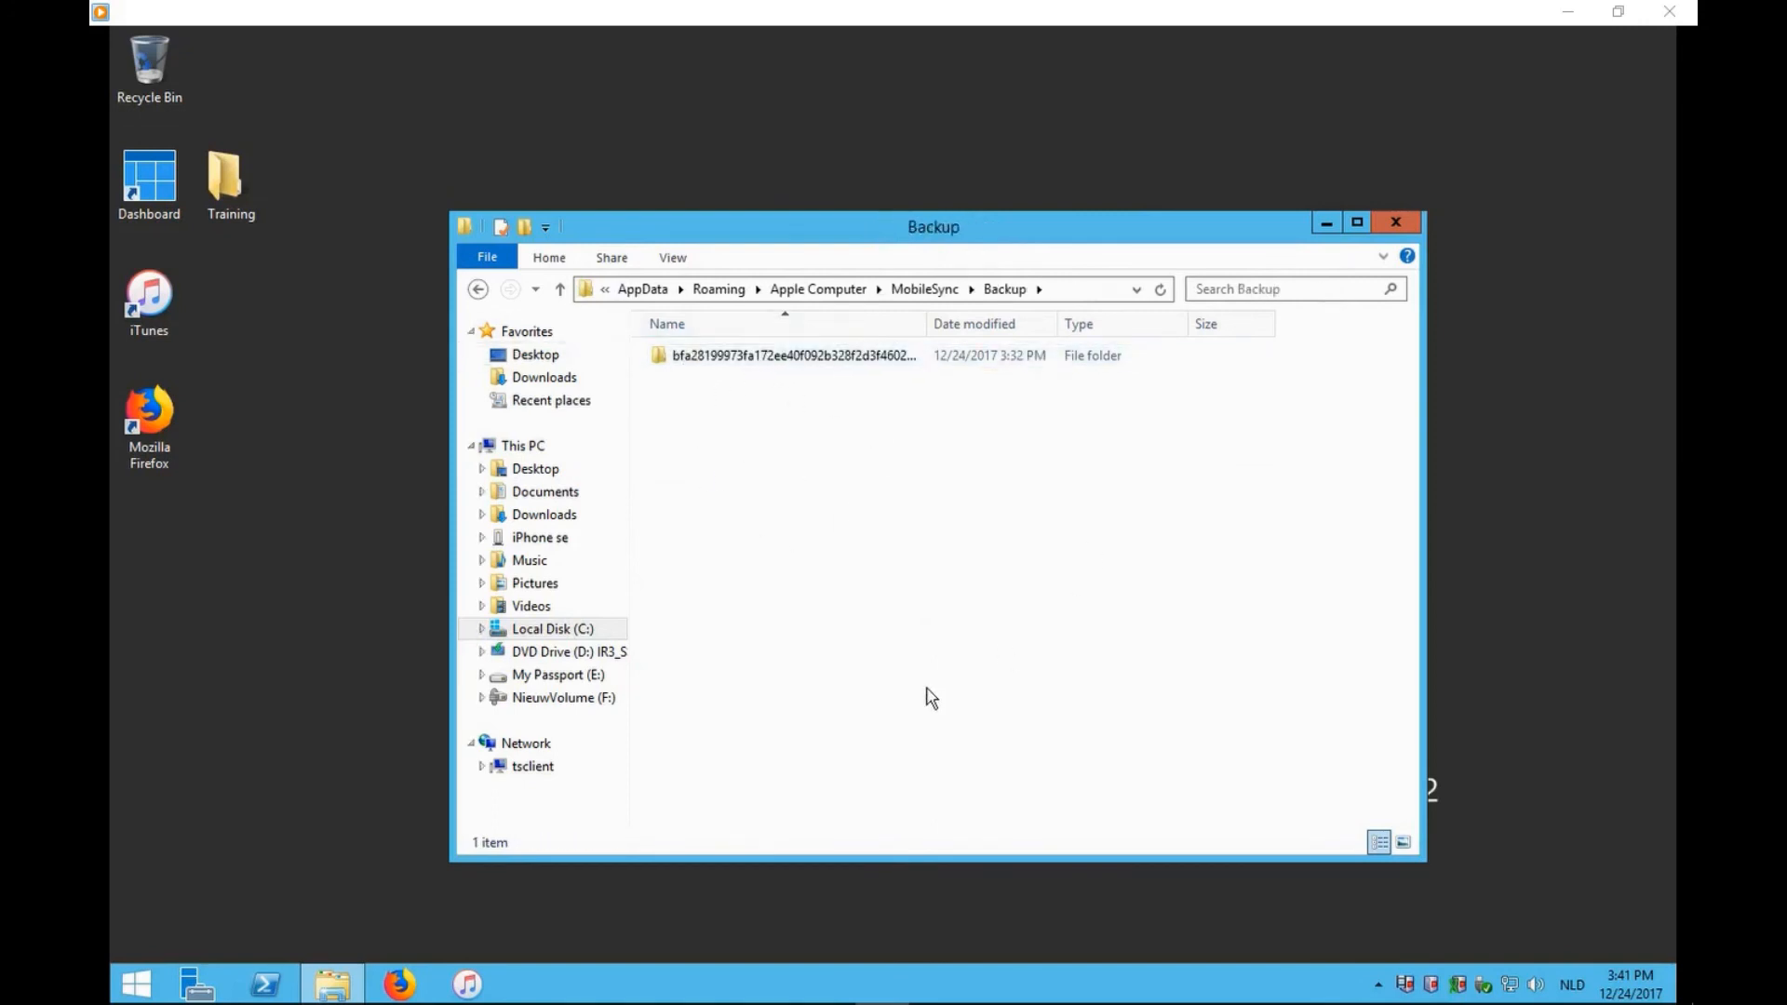
Close File Explorer on the server, take the remote session out of full screen and minimize its window.
{"action": "left_click", "coordinate": [477, 289]}
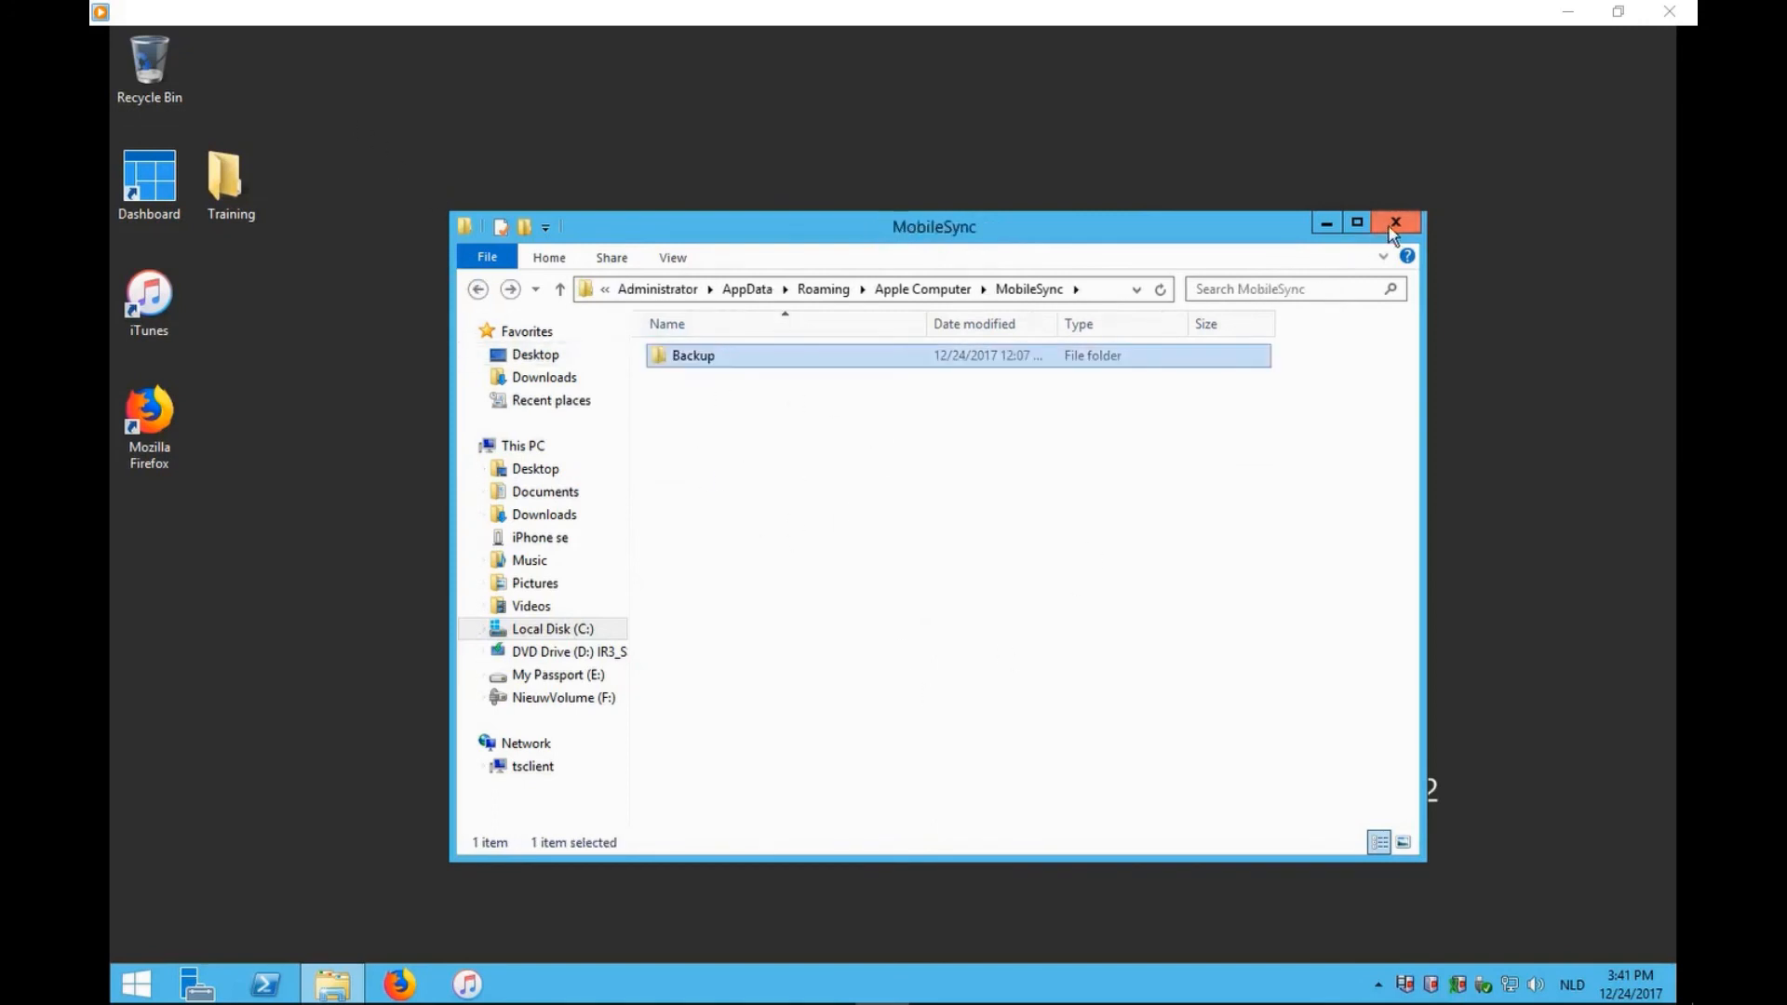
{"action": "left_click", "coordinate": [1394, 223]}
{"action": "mouse_move", "coordinate": [1046, 29]}
{"action": "left_click", "coordinate": [1127, 37]}
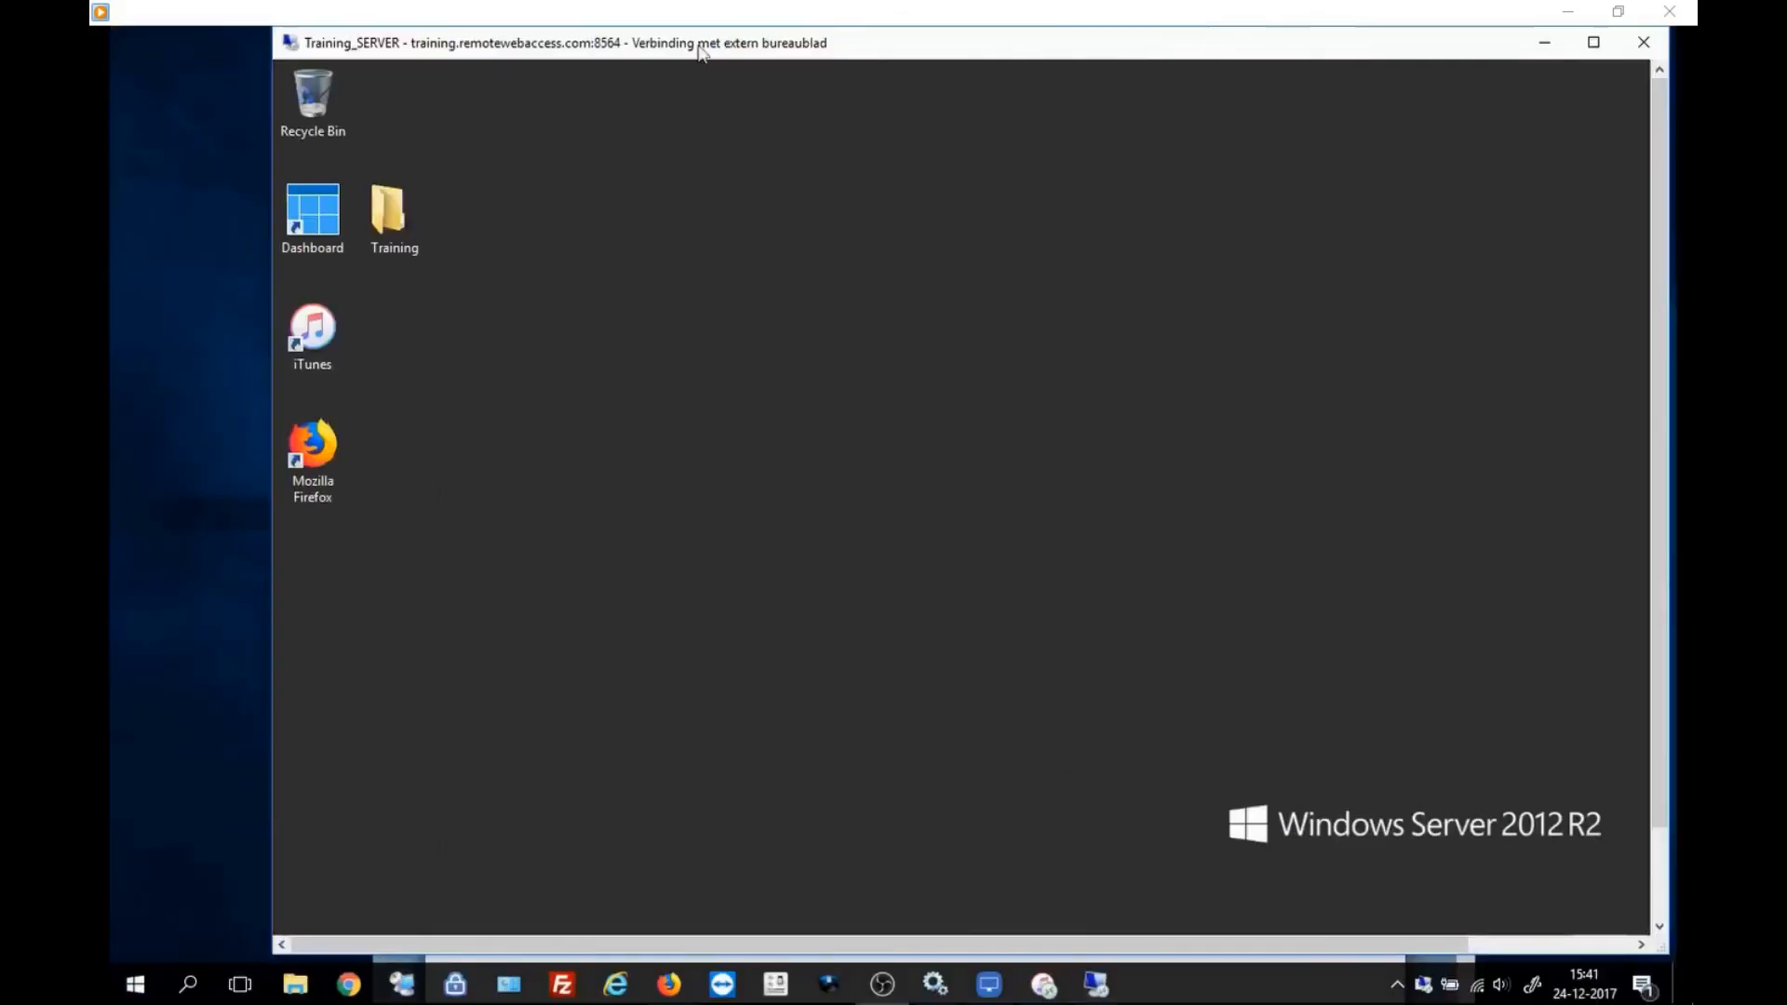
{"action": "left_click_drag", "start_coordinate": [701, 37], "coordinate": [897, 502]}
{"action": "left_click_drag", "start_coordinate": [1435, 509], "coordinate": [1023, 332]}
{"action": "left_click", "coordinate": [1316, 345]}
Move the Firefox window higher on the desktop and bring the LonelyScreen AirPlay Receiver window back in front of it.
{"action": "left_click_drag", "start_coordinate": [781, 333], "coordinate": [726, 163]}
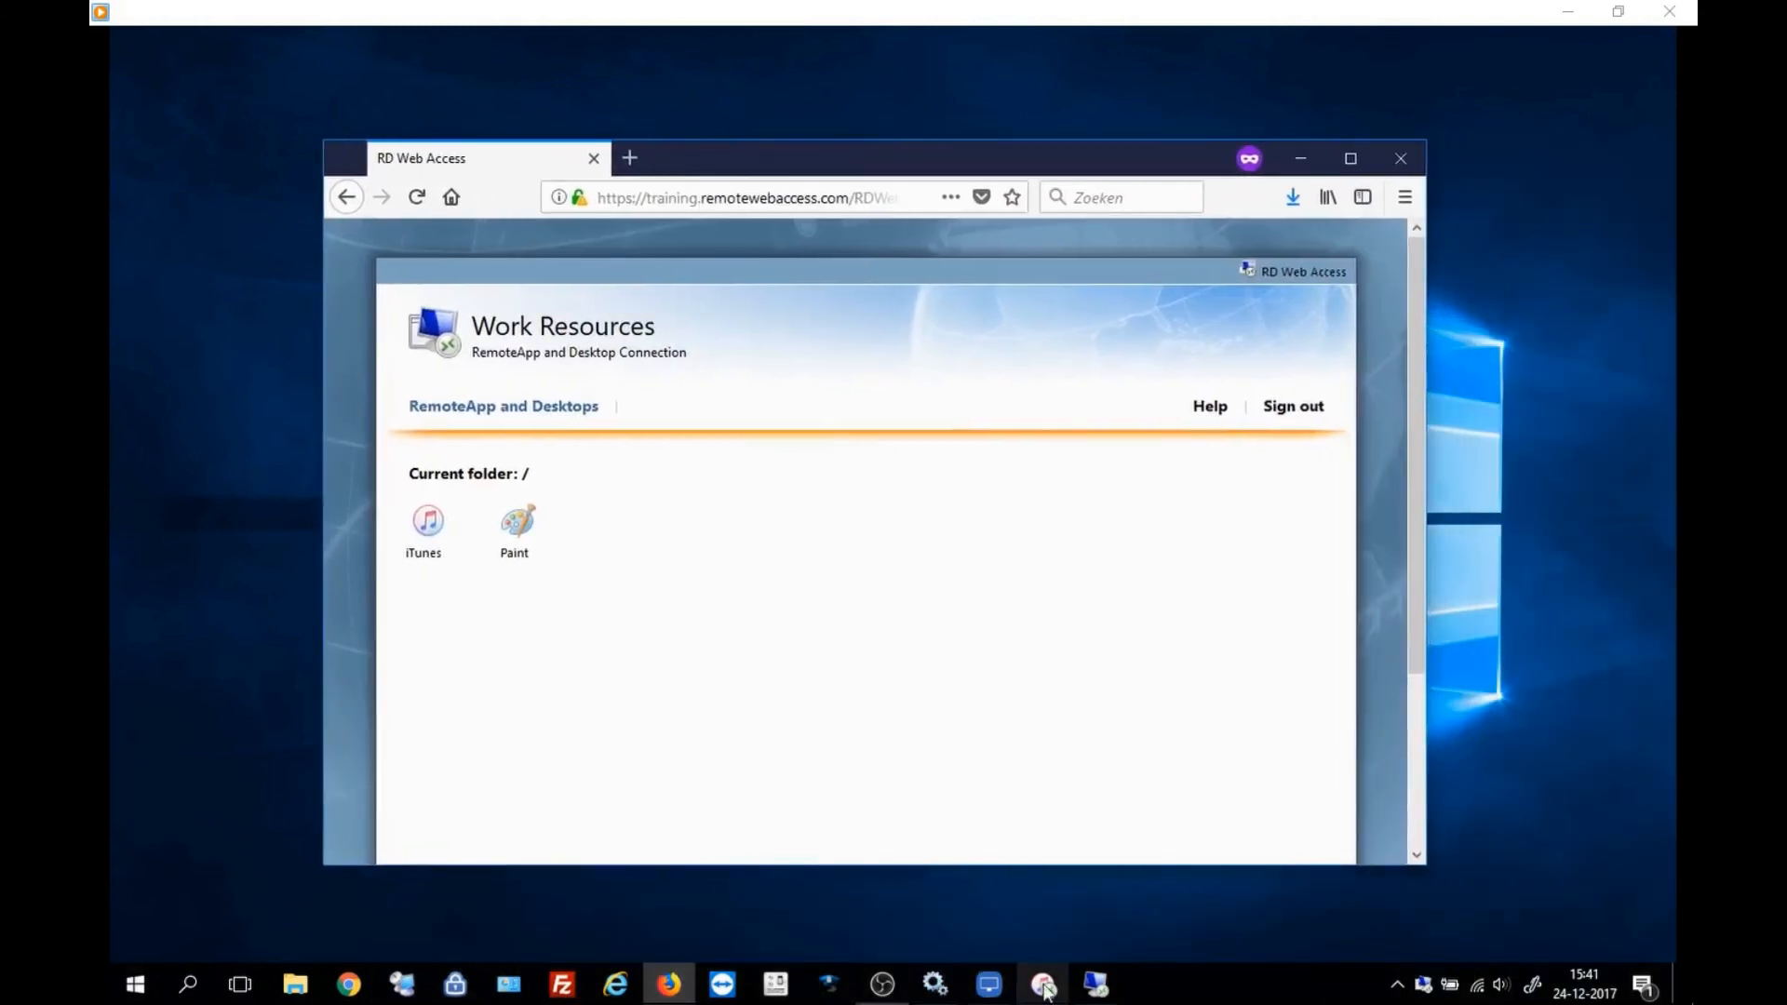
{"action": "mouse_move", "coordinate": [1045, 988]}
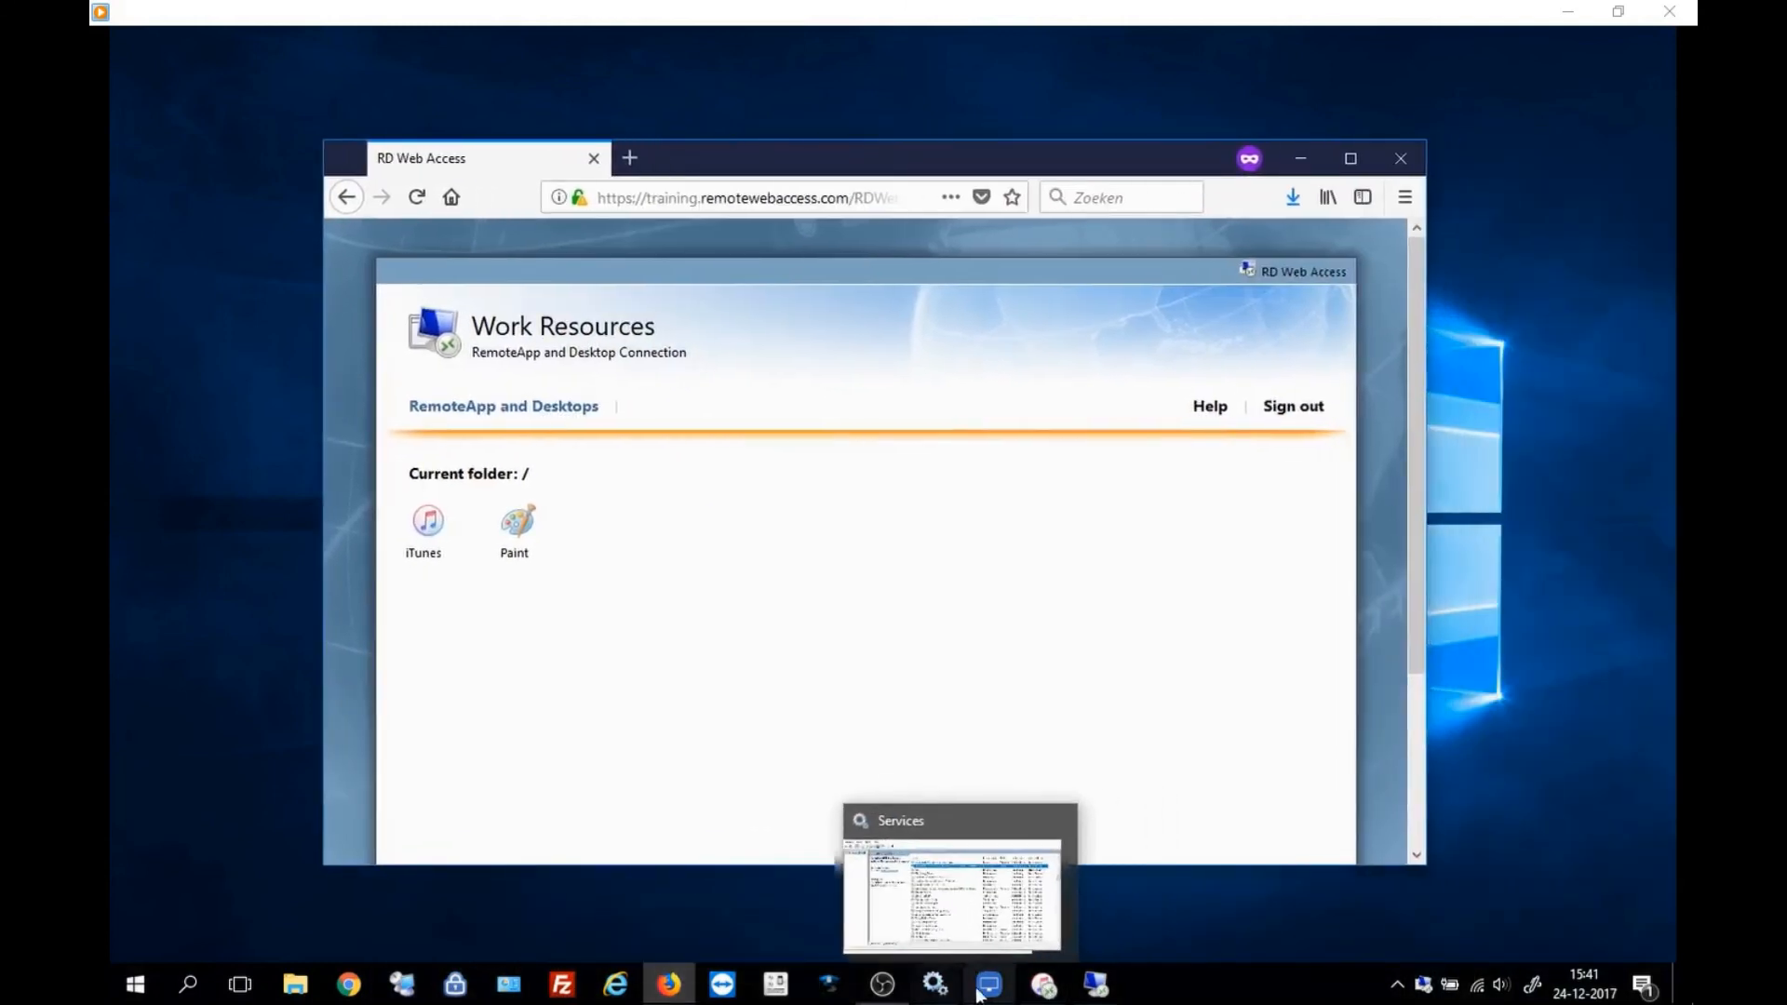
{"action": "mouse_move", "coordinate": [988, 984]}
{"action": "left_click", "coordinate": [981, 896]}
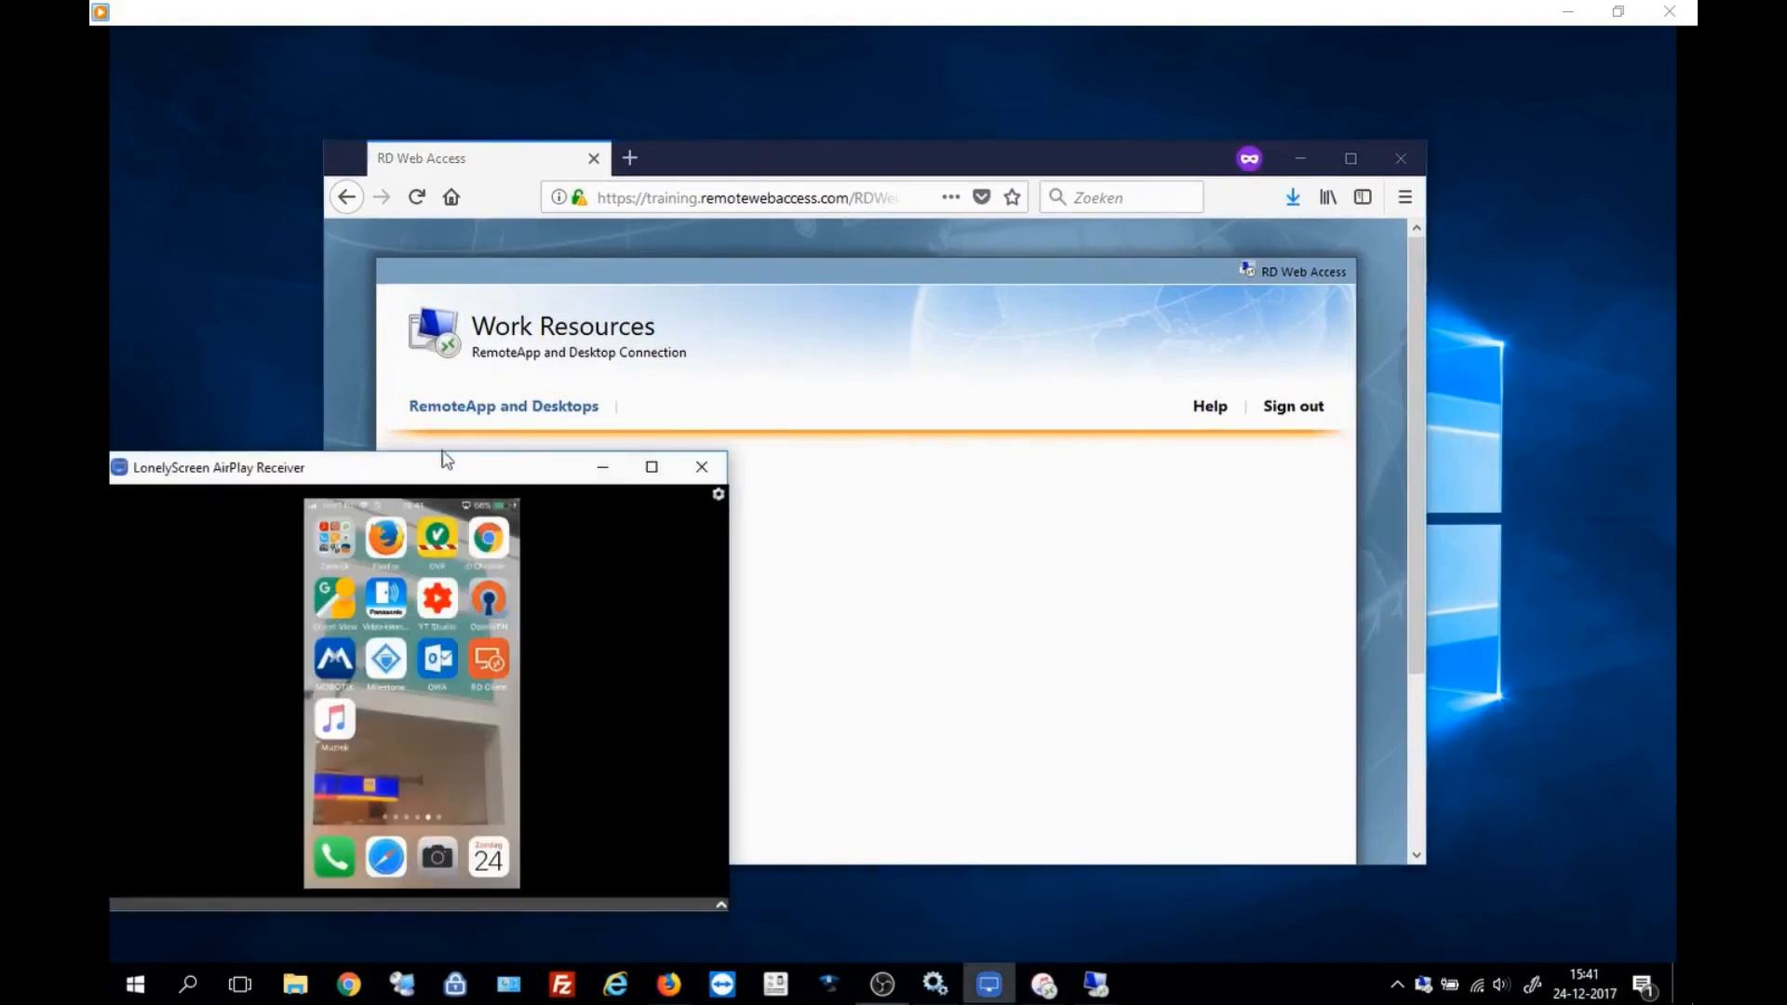
{"action": "left_click_drag", "start_coordinate": [441, 470], "coordinate": [651, 519]}
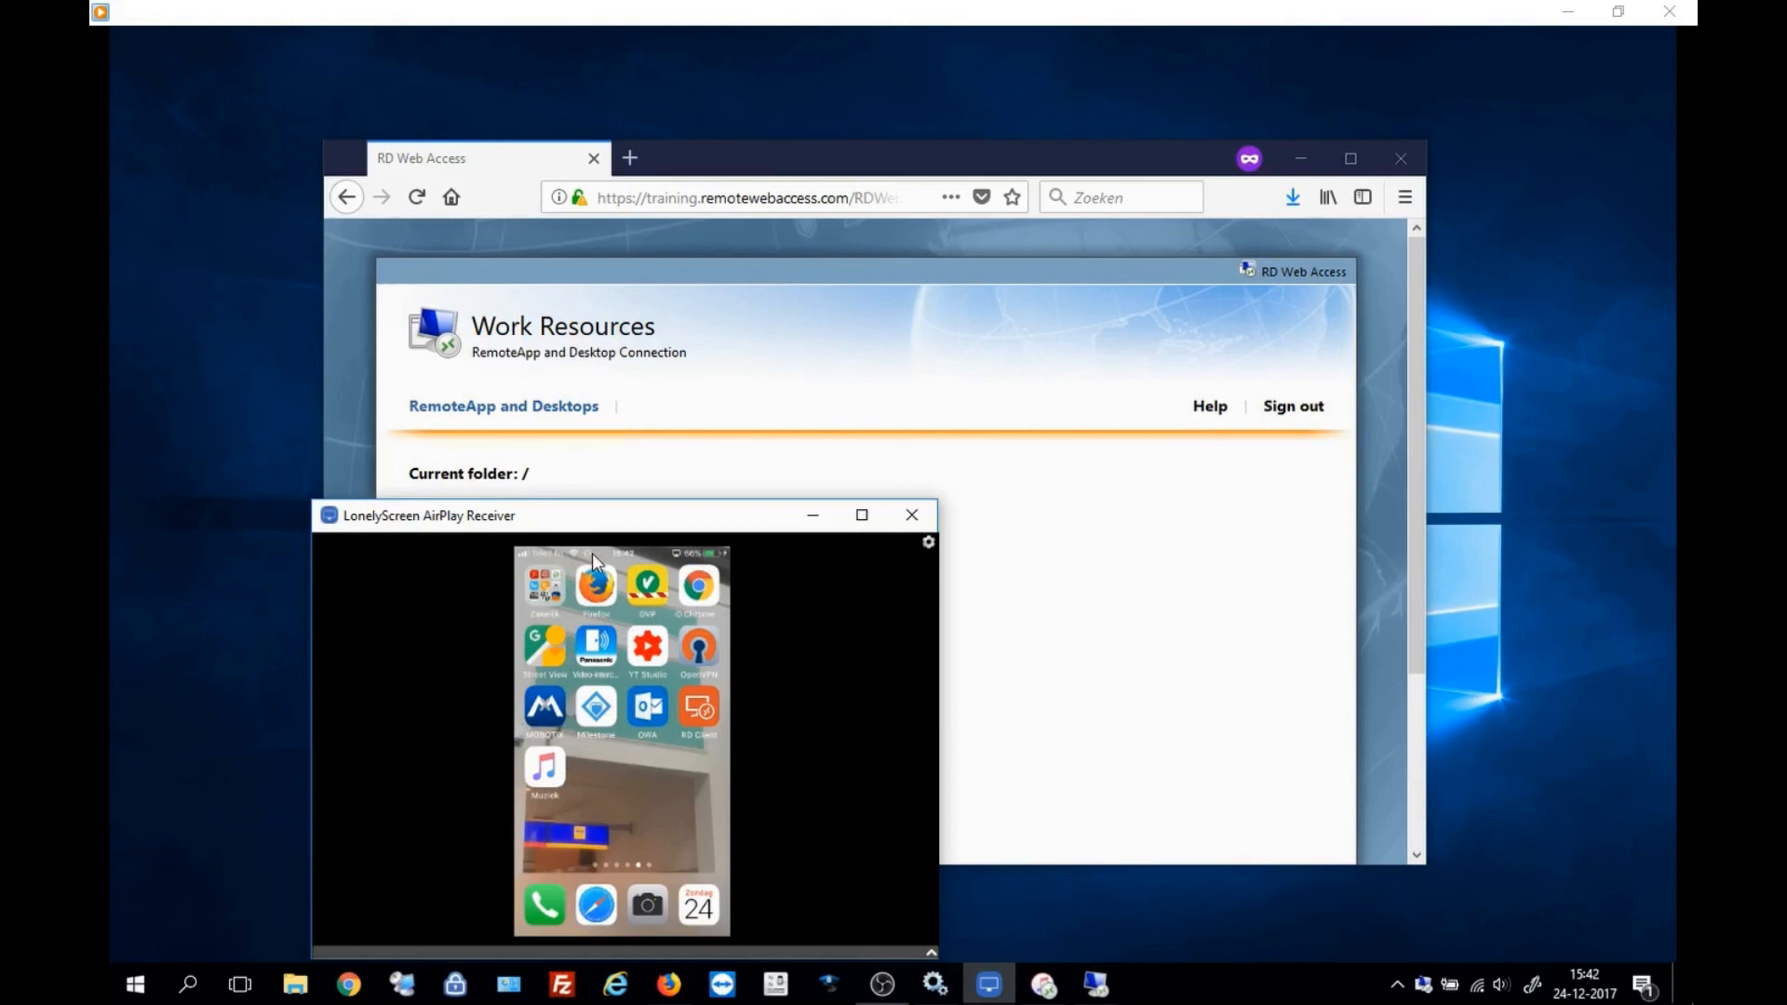
{"action": "left_click_drag", "start_coordinate": [626, 518], "coordinate": [557, 473]}
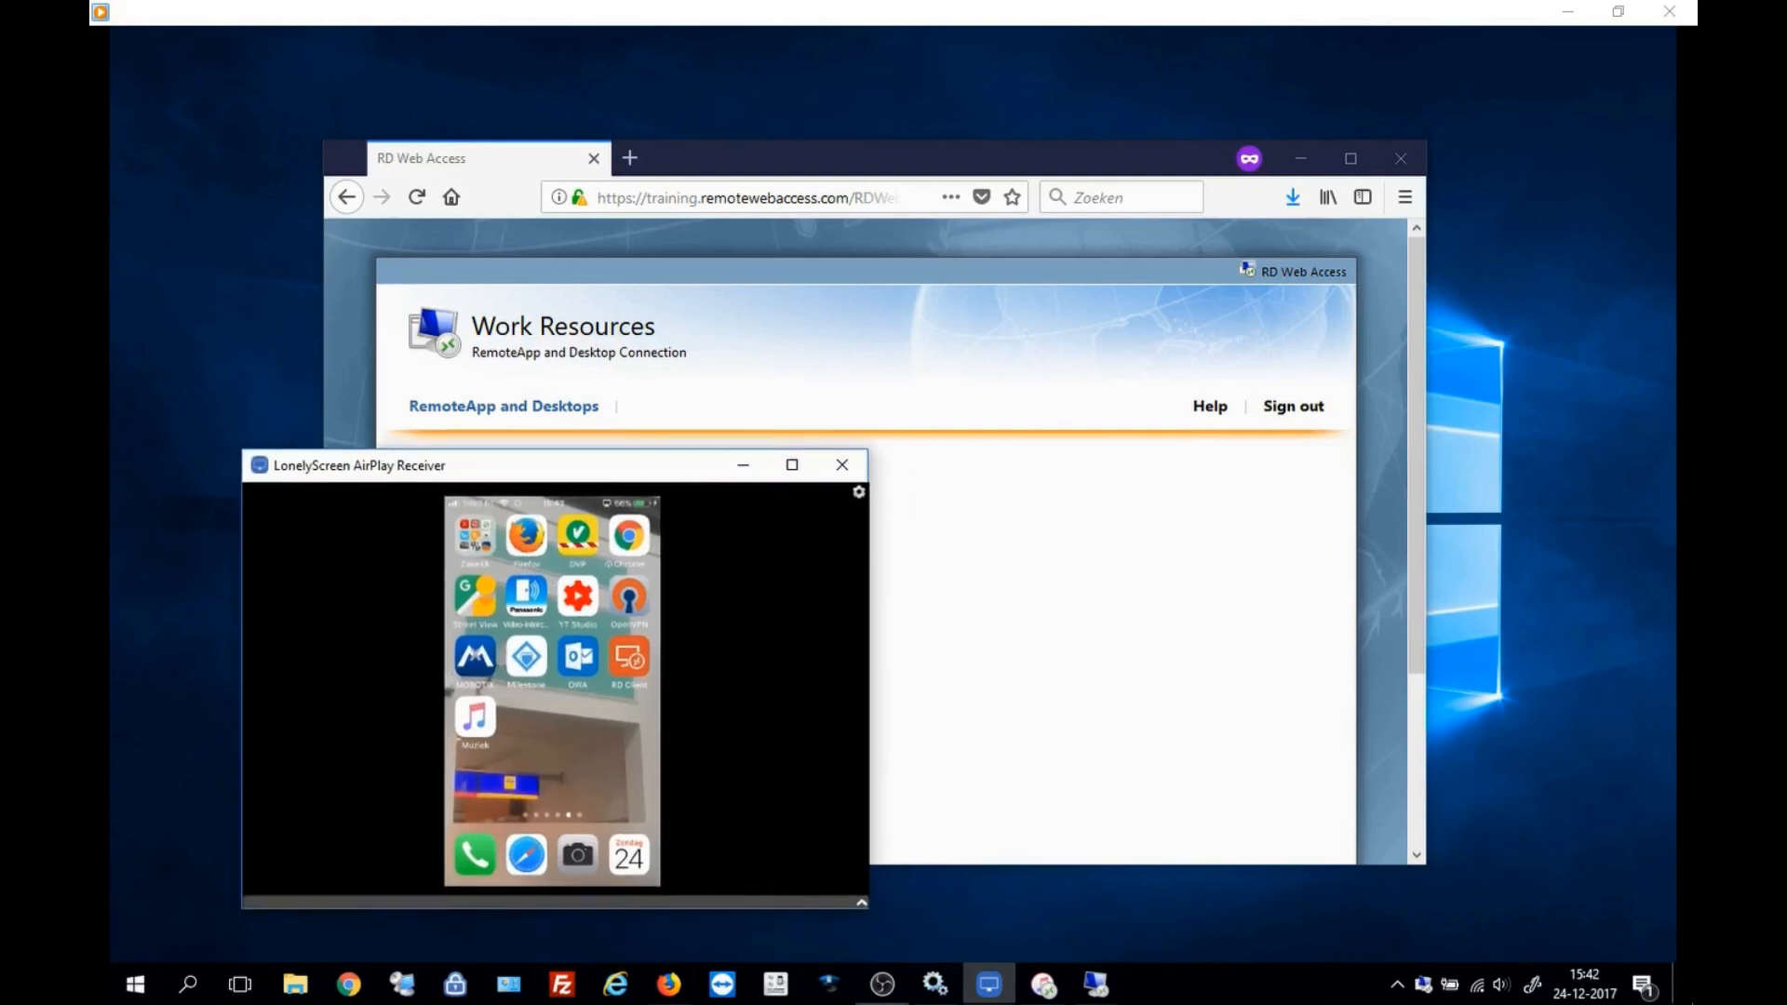